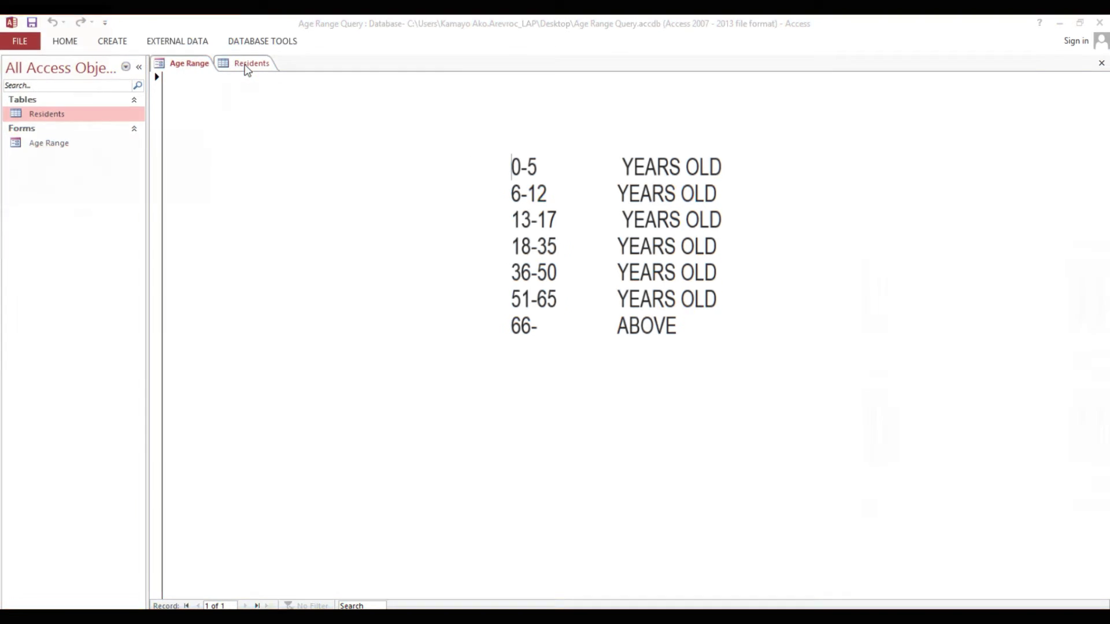
Widen the BirthDate column in the Residents table datasheet.
click(408, 84)
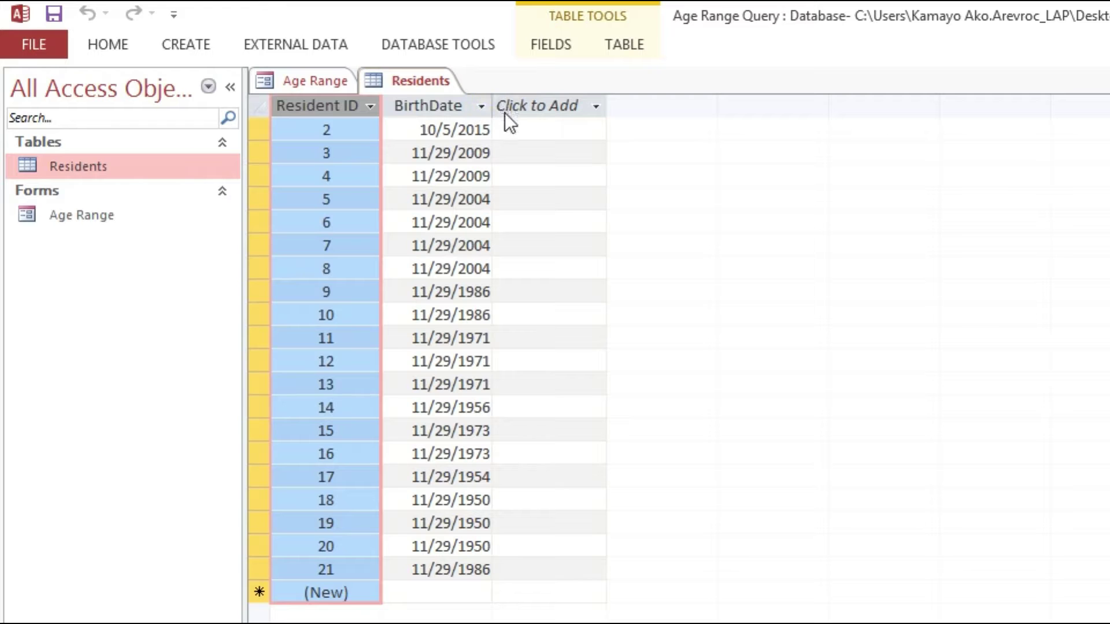
drag(492, 106, 529, 106)
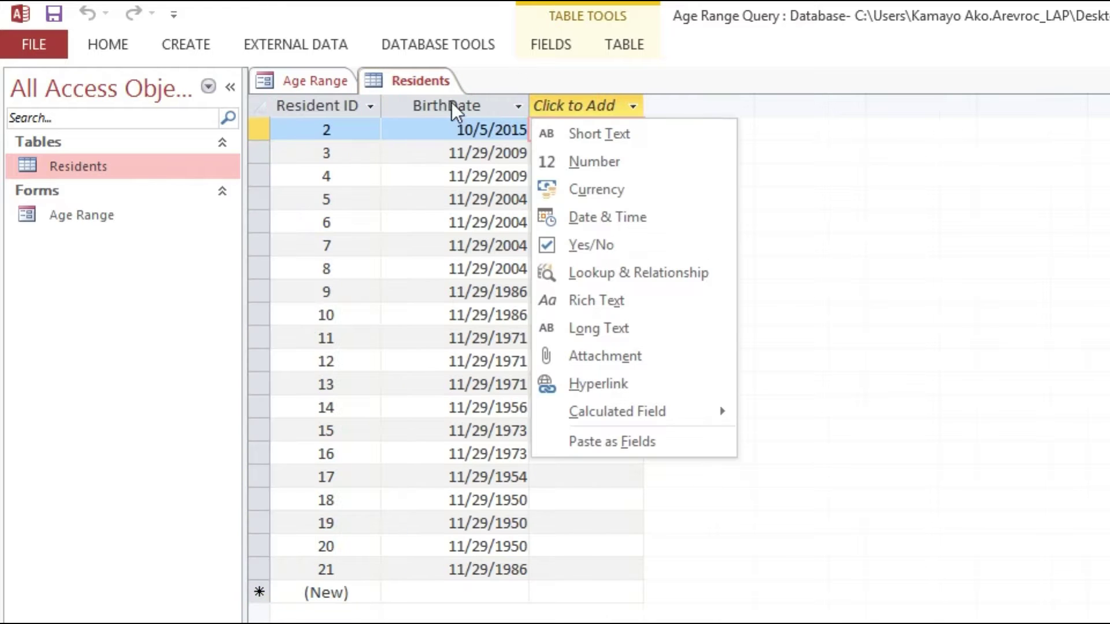
click(439, 99)
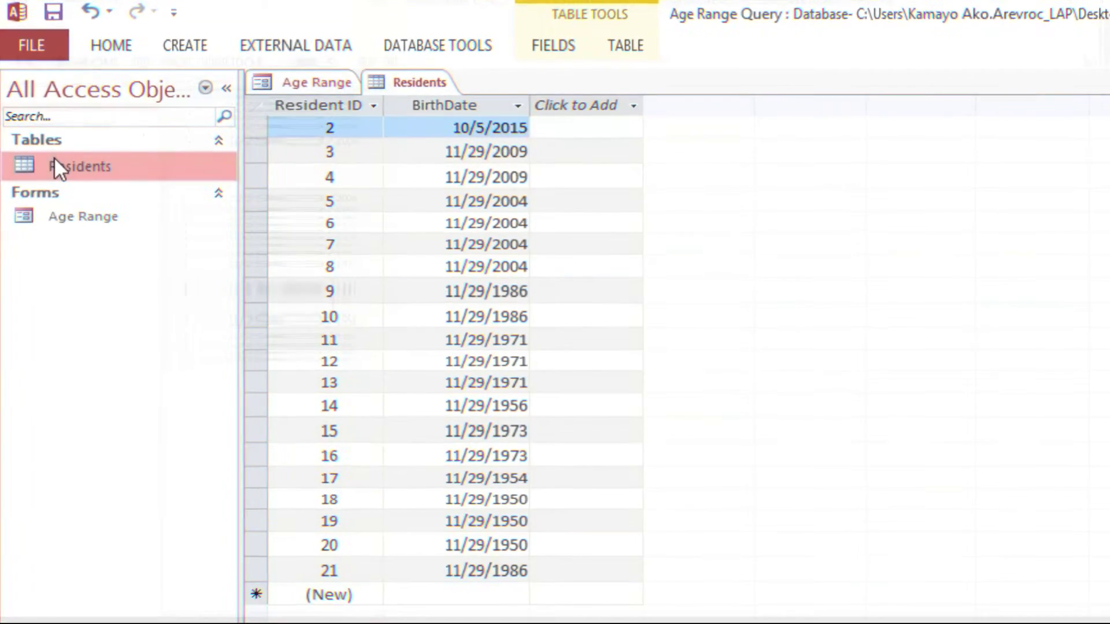
Inspect the BirthDate field in Design View, then close Residents and save the layout.
right_click(58, 167)
click(110, 208)
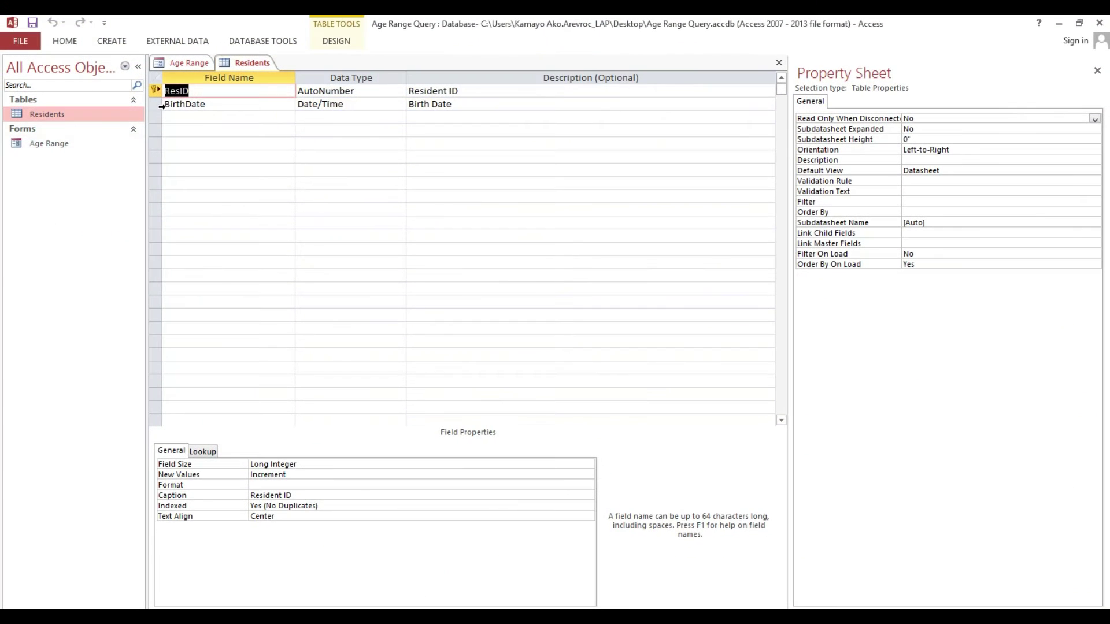
click(159, 105)
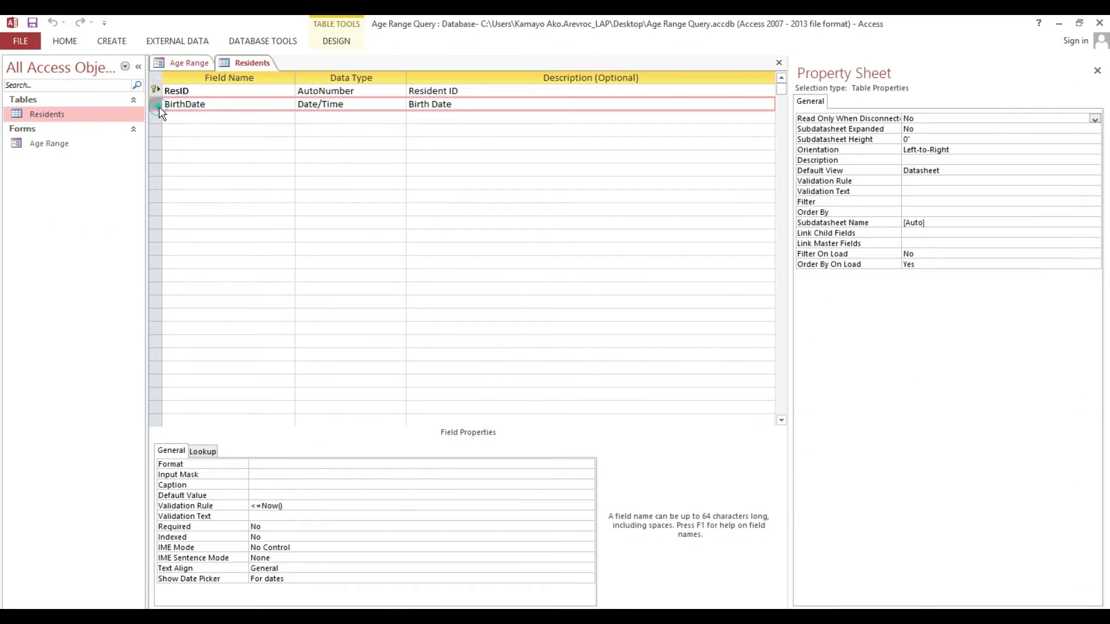
click(779, 64)
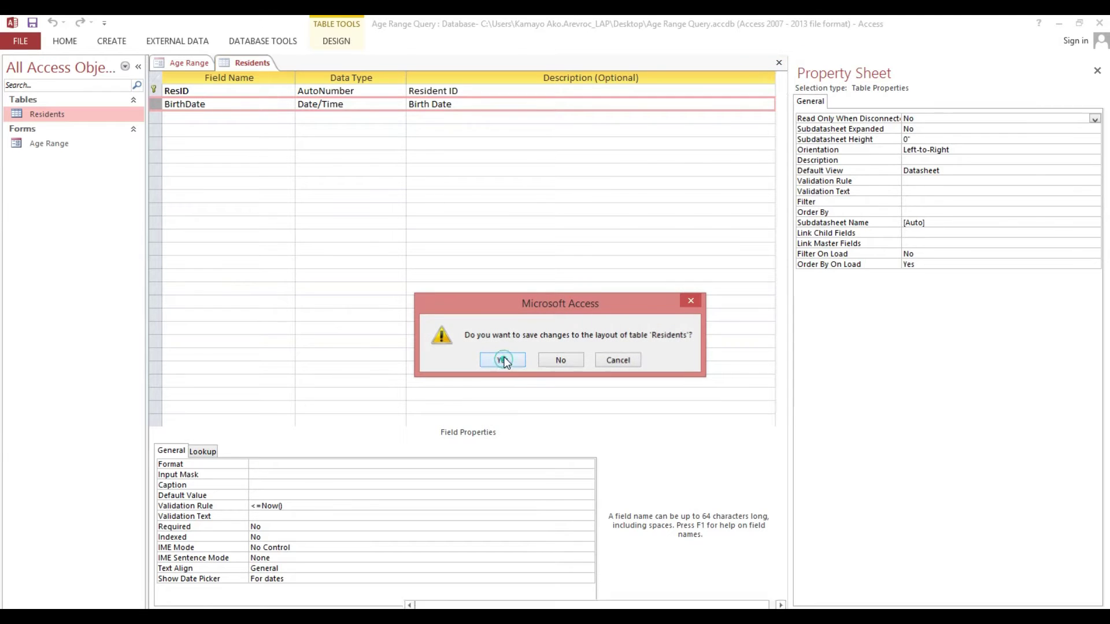
click(502, 361)
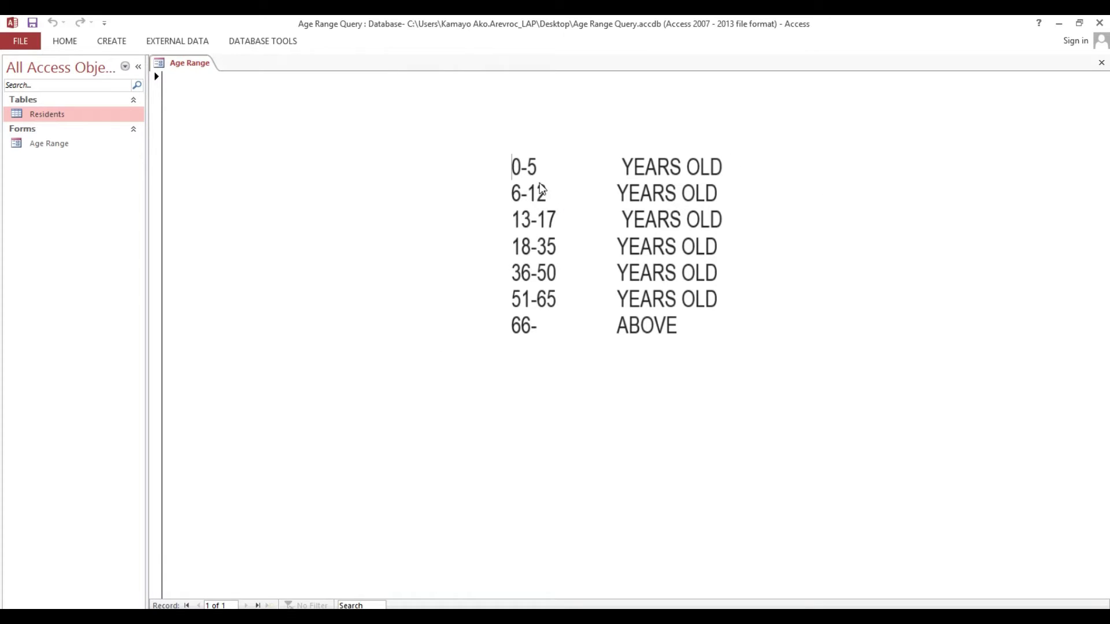
Close the Age Range form and start a new blank query design.
click(509, 167)
click(1101, 63)
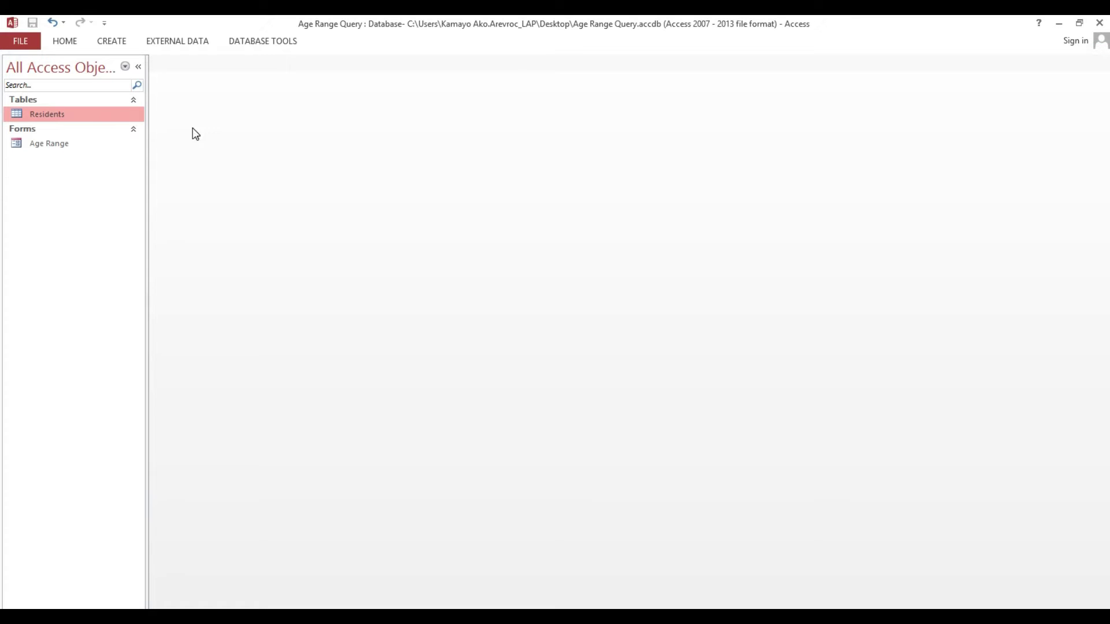
click(116, 40)
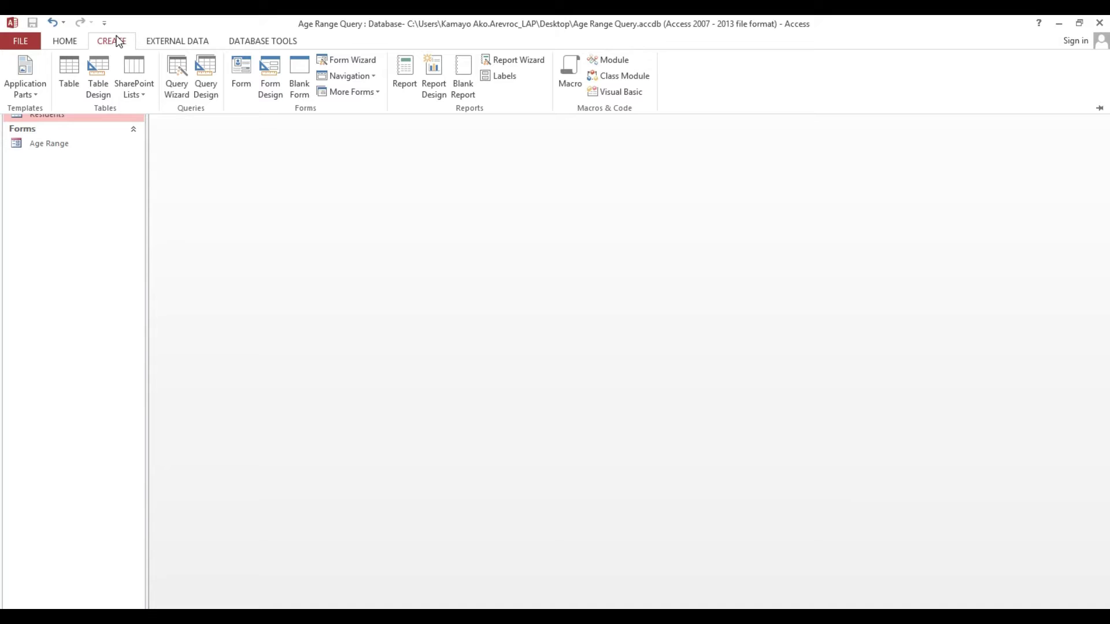
click(208, 91)
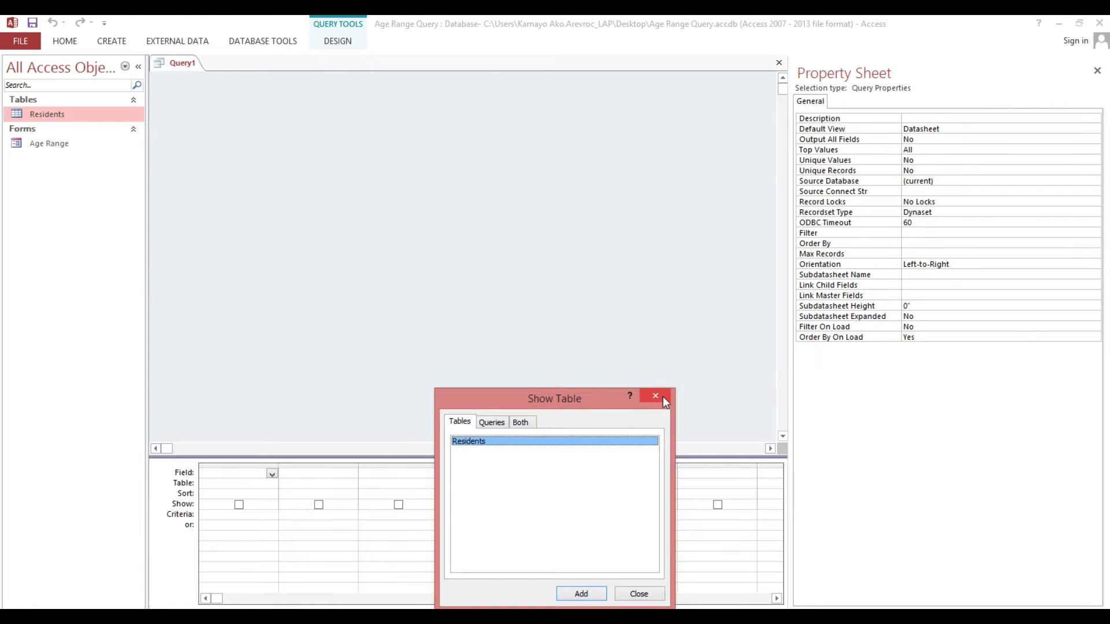
Skip adding tables and switch Query1 to SQL View.
click(659, 397)
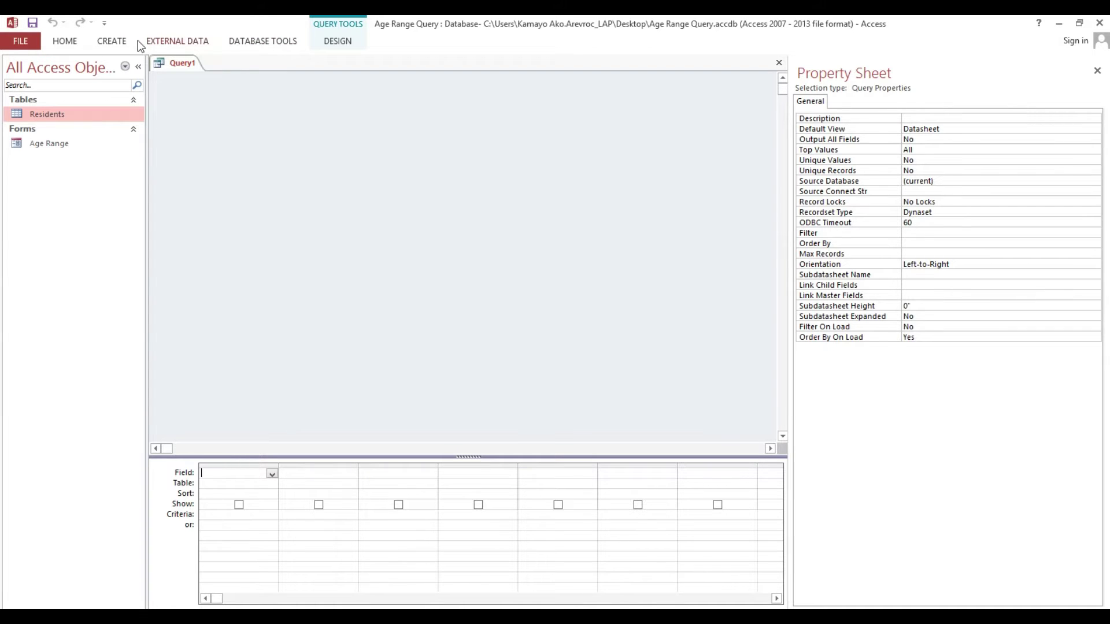
click(333, 38)
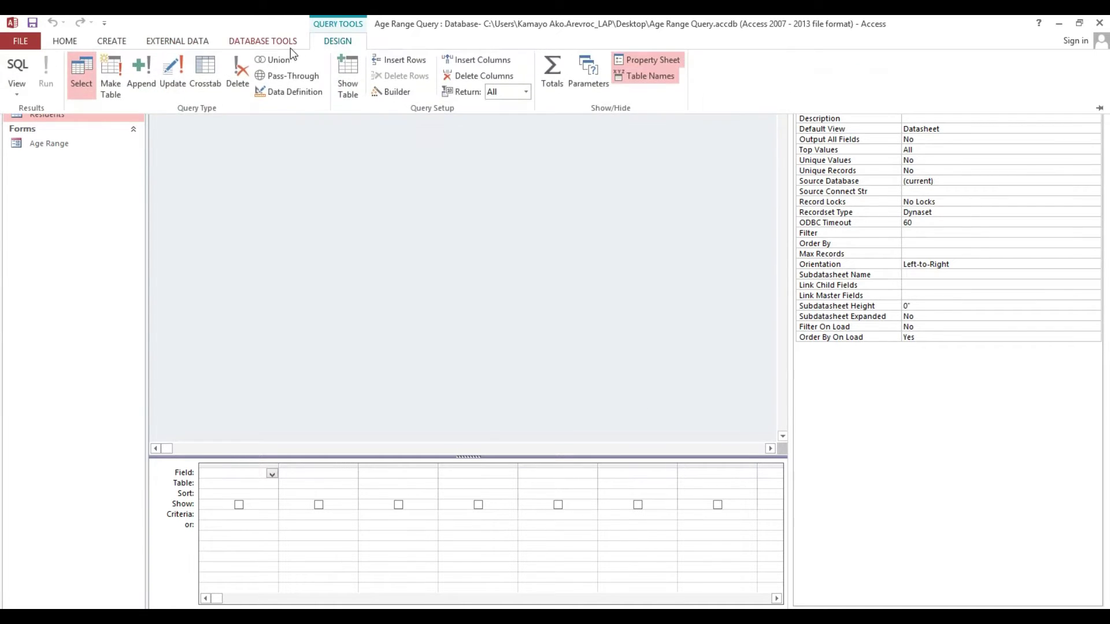
click(17, 66)
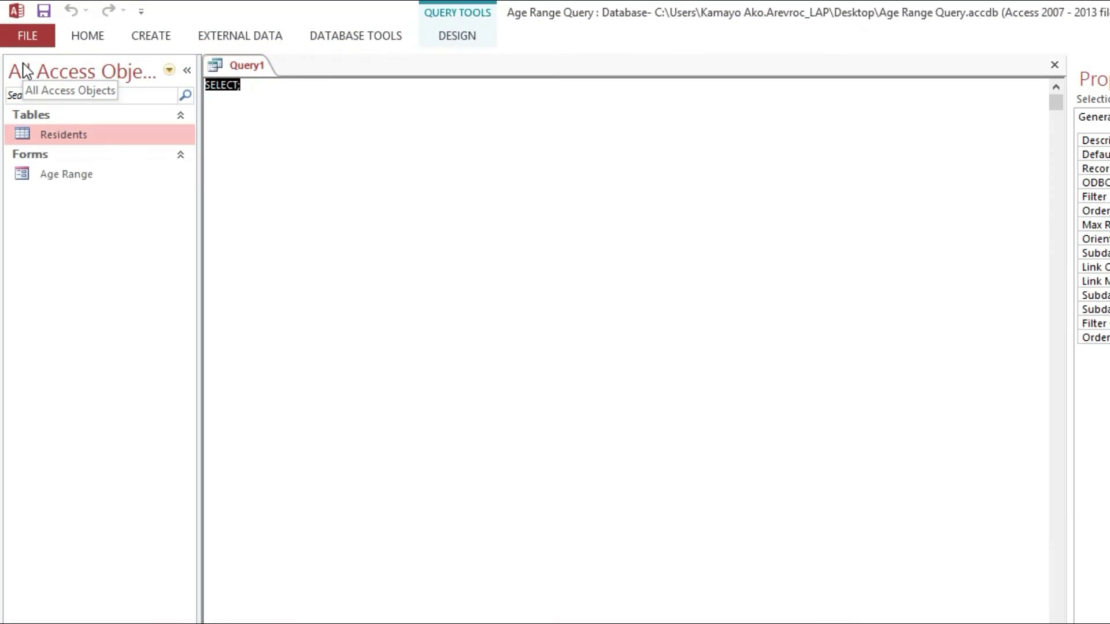
click(295, 93)
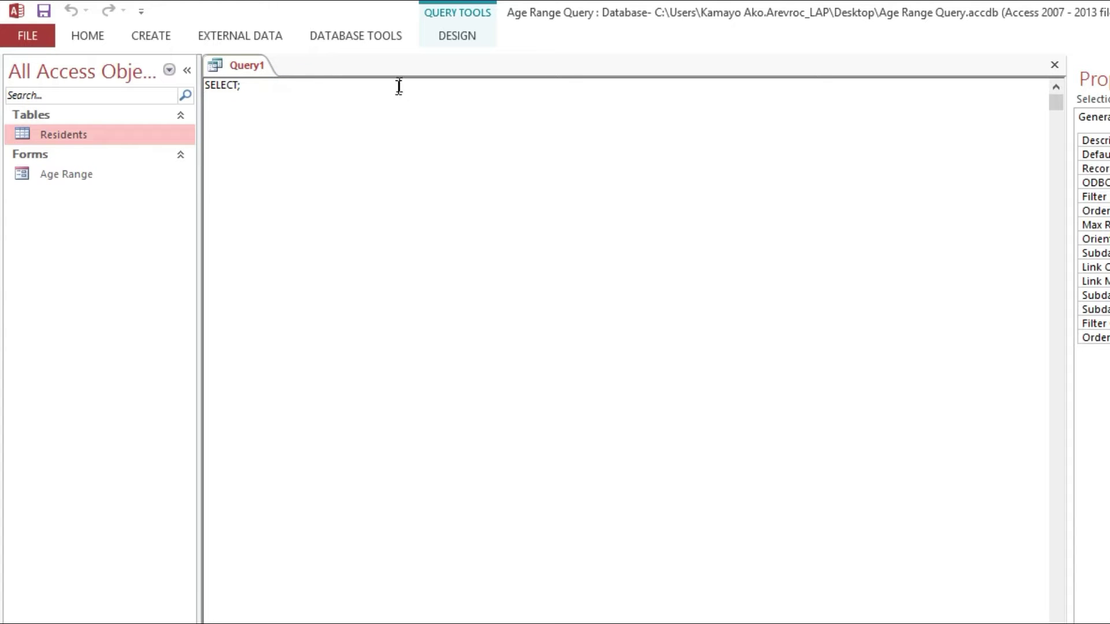
click(398, 85)
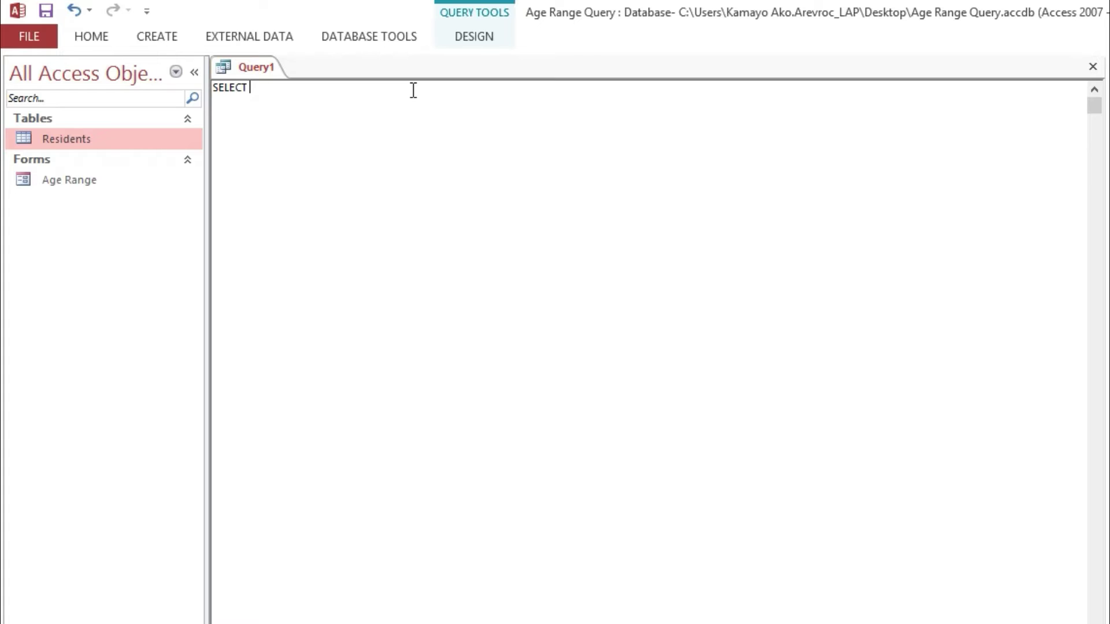
text([)
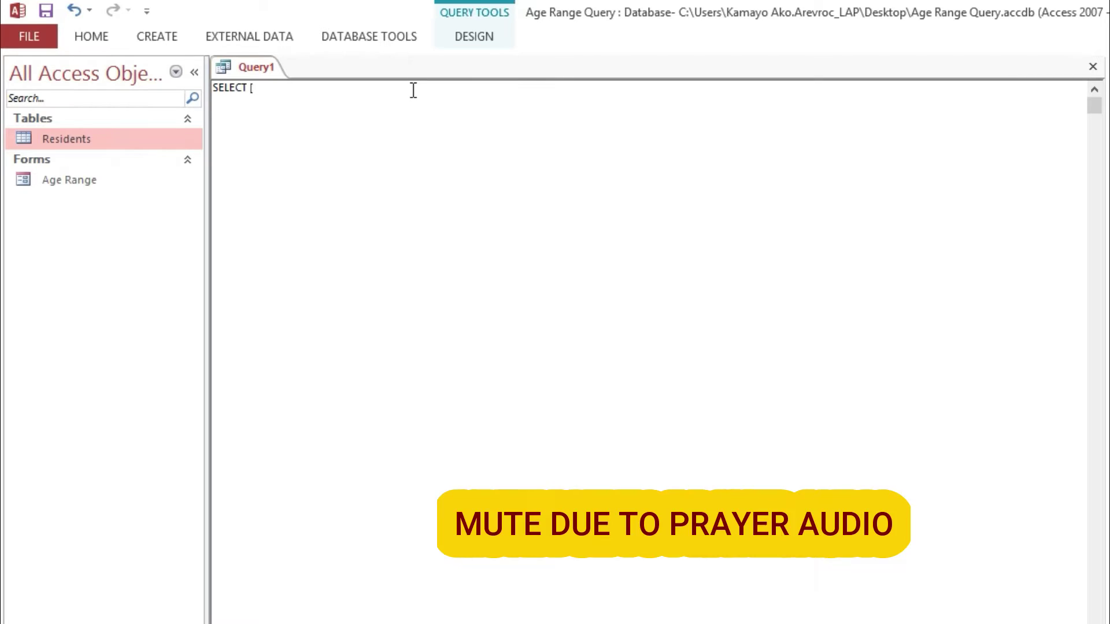
text(%$#)
text(#@_Alias)
text(].AgeGroup)
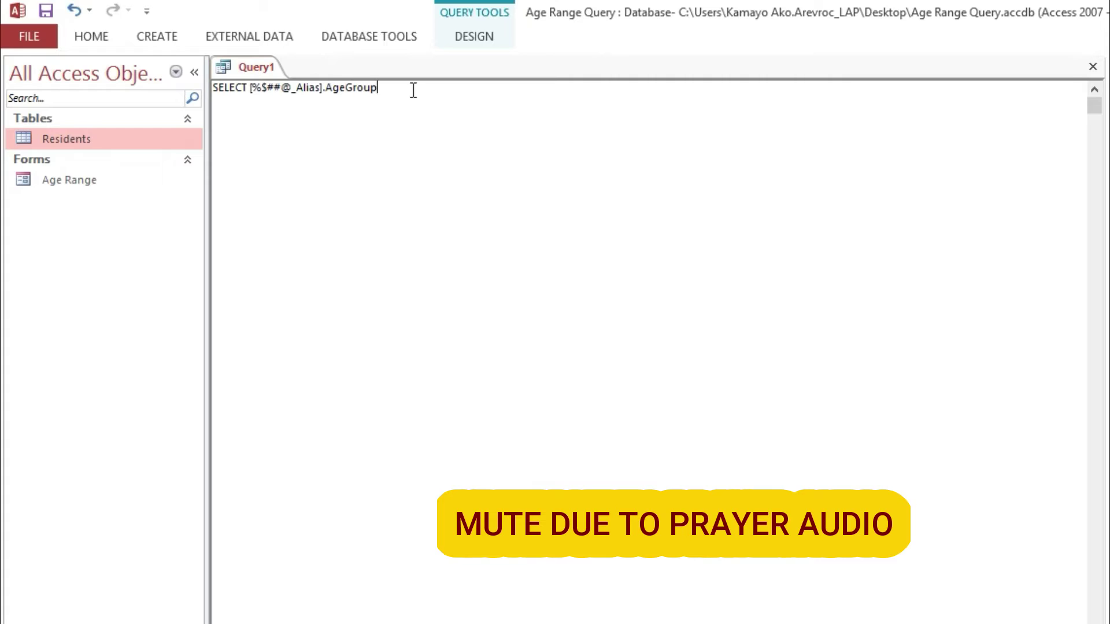
text(, Count(*)
text() As Total)
key(Return)
text(FROM (SELECT)
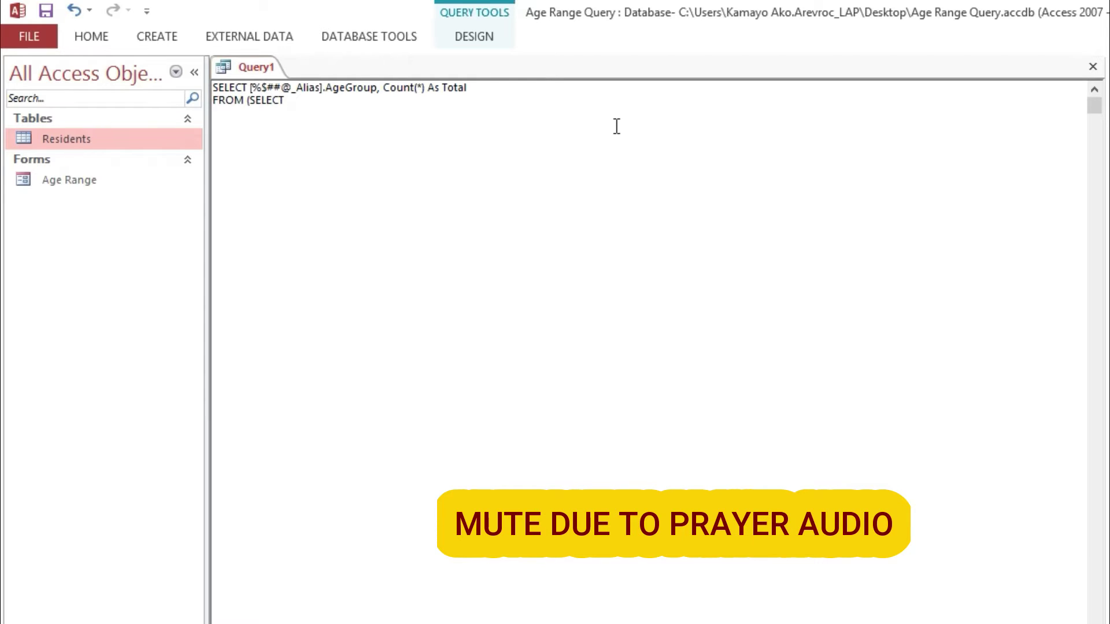
text( Switch()
key(Return)
Write the first Switch case: [Age] Between 0 And 5, "0 - 5 Years Old".
text(Age])
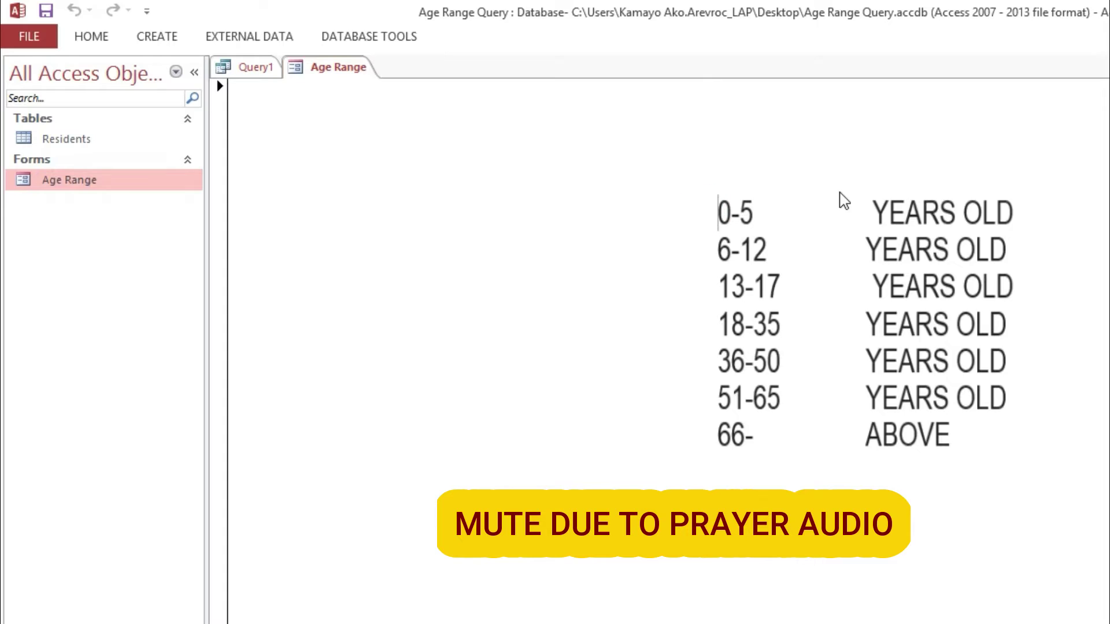
click(242, 66)
text(Between )
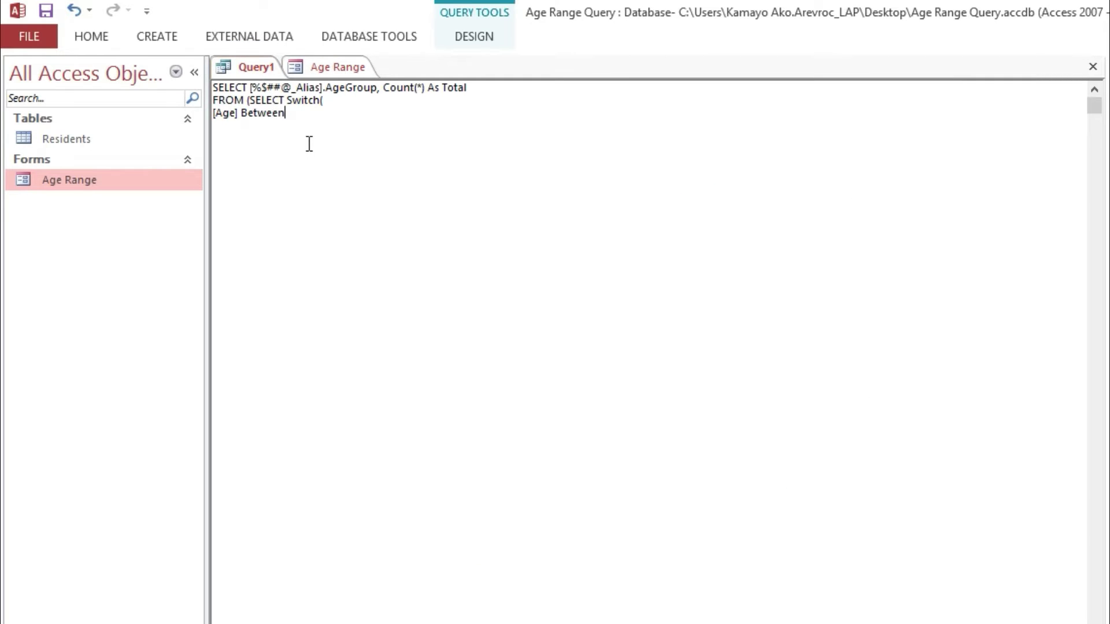
text(0)
click(324, 70)
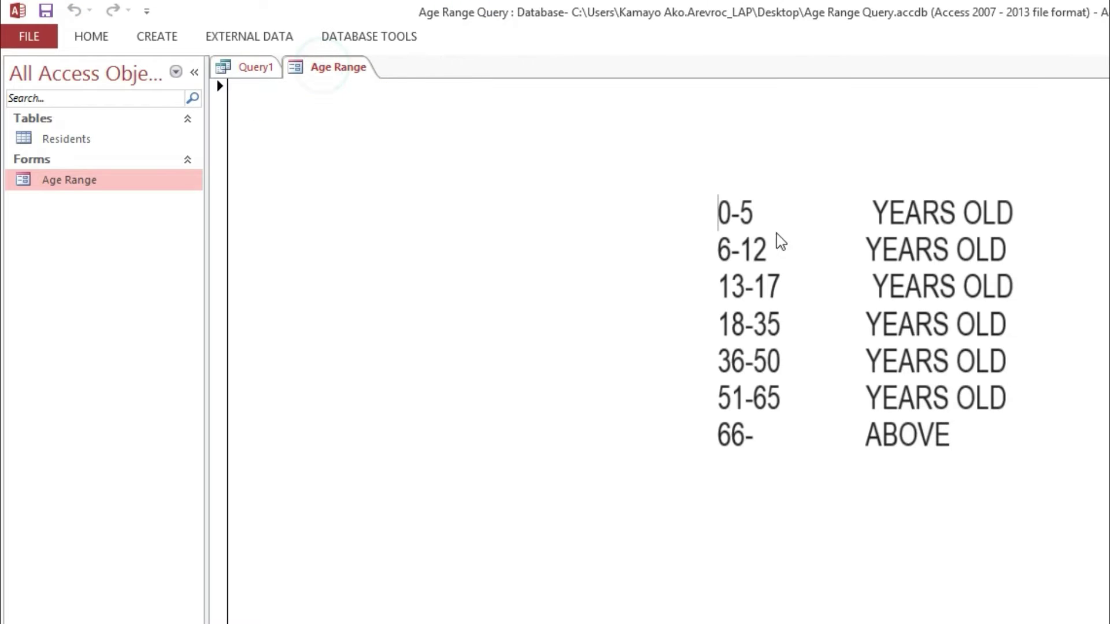
click(254, 67)
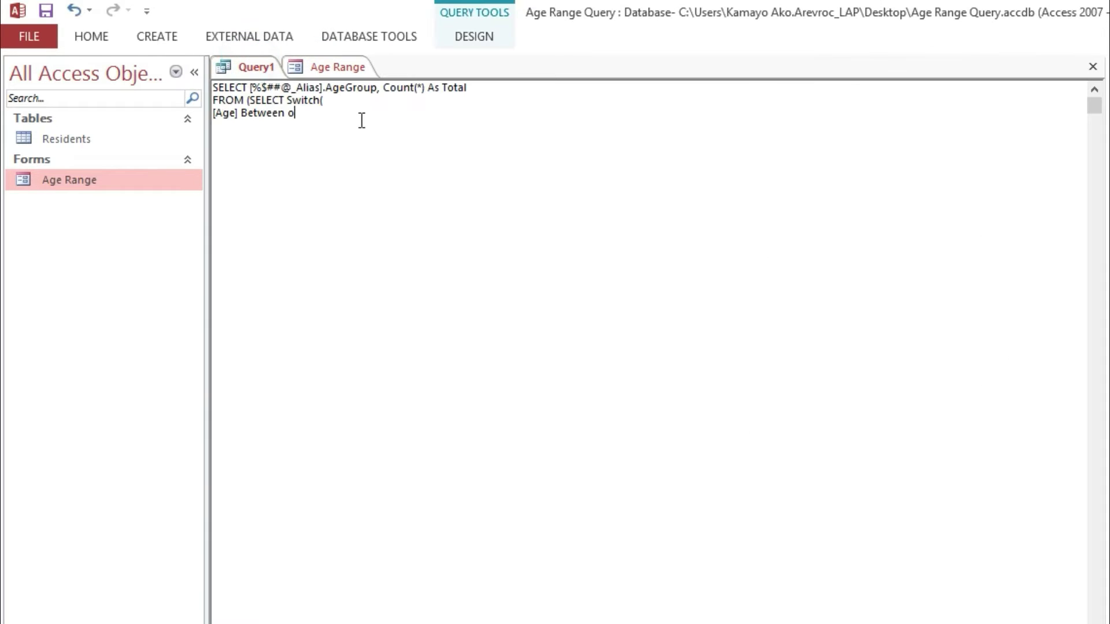
key(BackSpace)
text(0 )
text(a)
key(BackSpace)
text(An)
text(d)
text( 5)
text(,)
text(")
text(0)
text( - 5)
text( Y)
text(ear)
text(s O)
text(ld)
text(",)
Check the label against the Age Range form's 0-5 and 6-12 groups, then begin the next [Age] line.
click(332, 72)
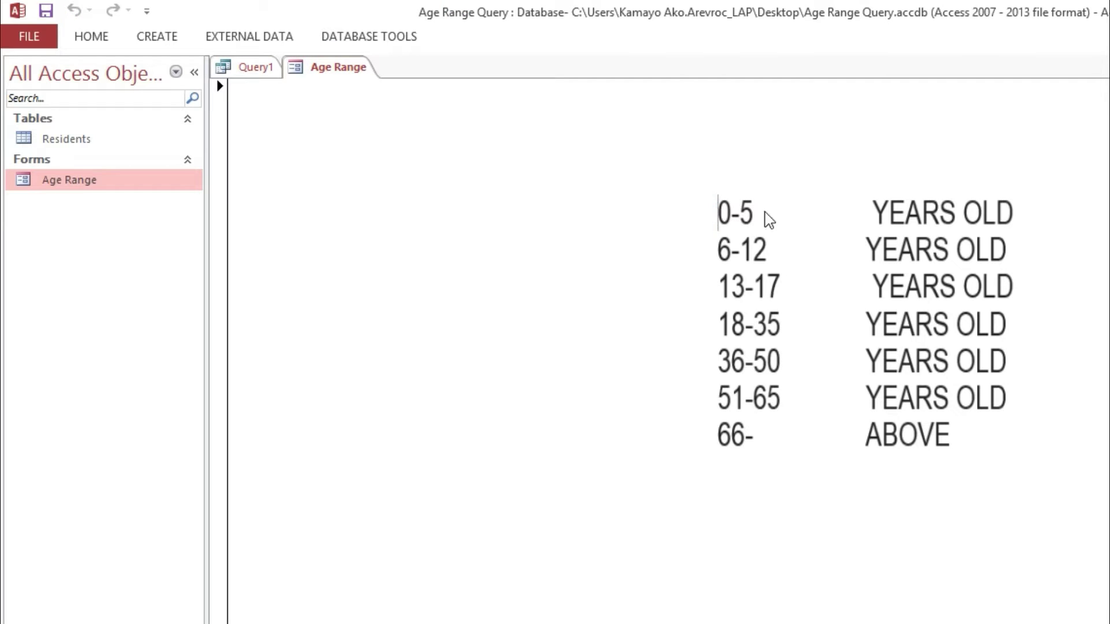
click(701, 238)
click(712, 216)
click(246, 67)
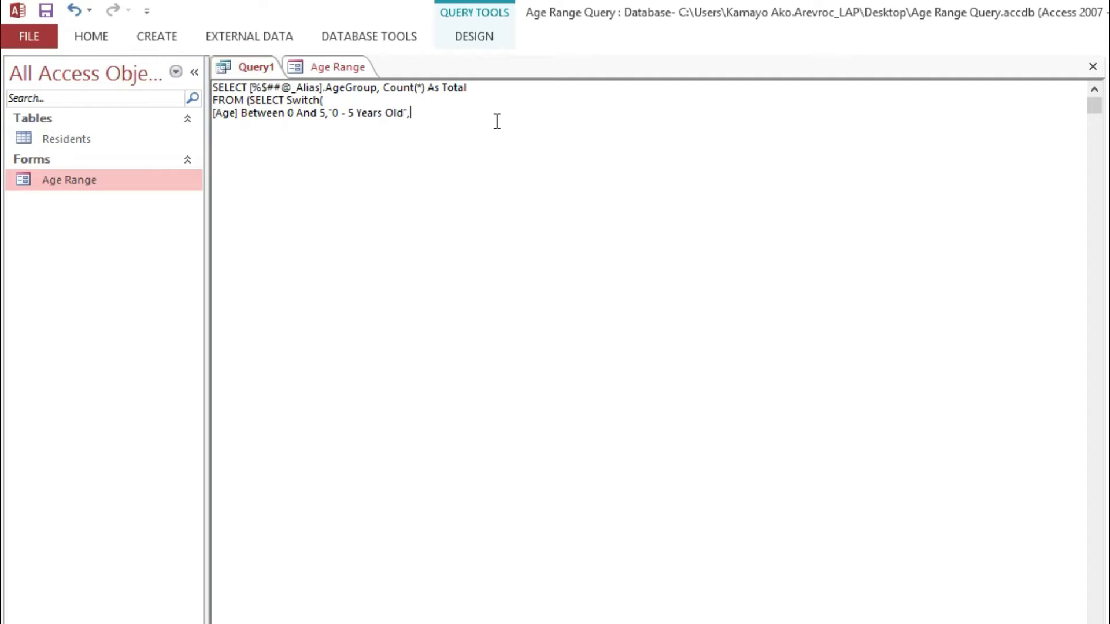
click(330, 111)
drag(328, 112, 404, 112)
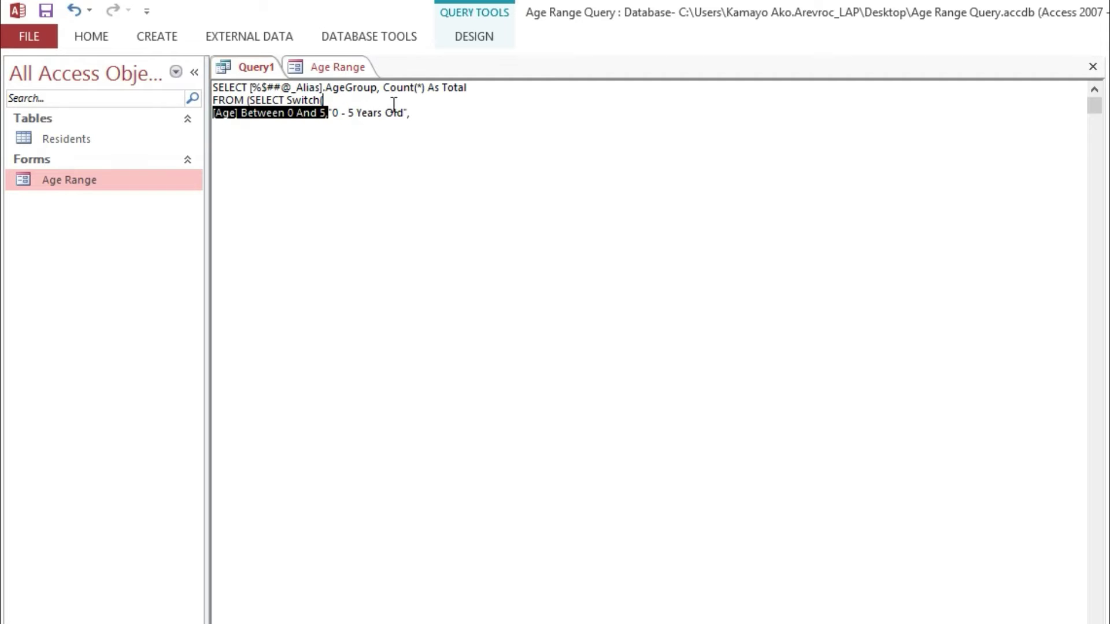
click(427, 113)
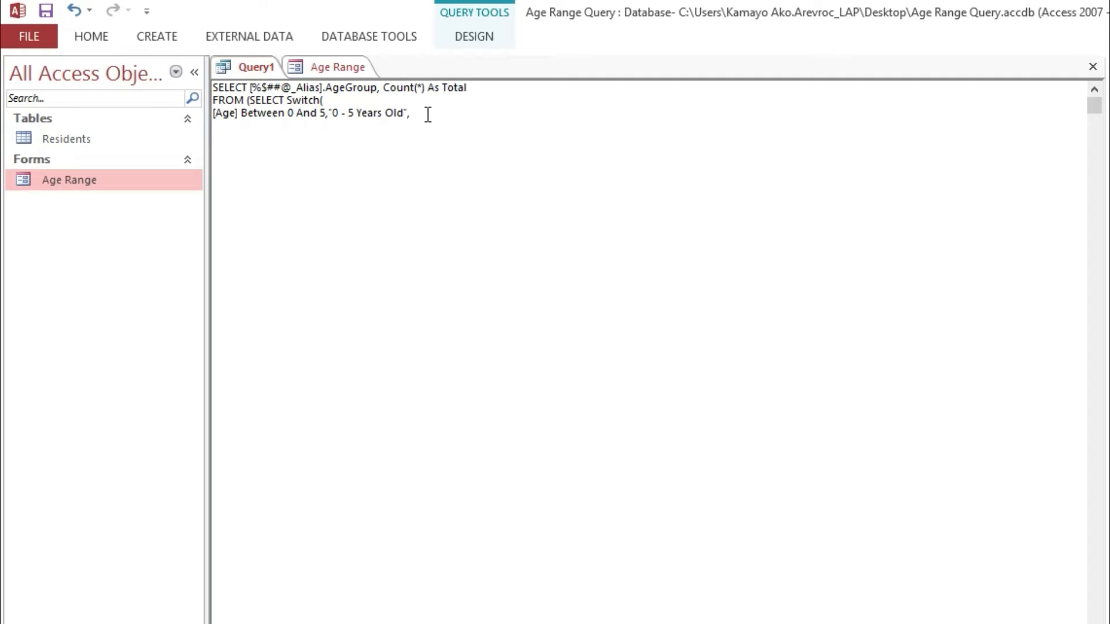
key(Return)
text(Age)
text(])
click(335, 67)
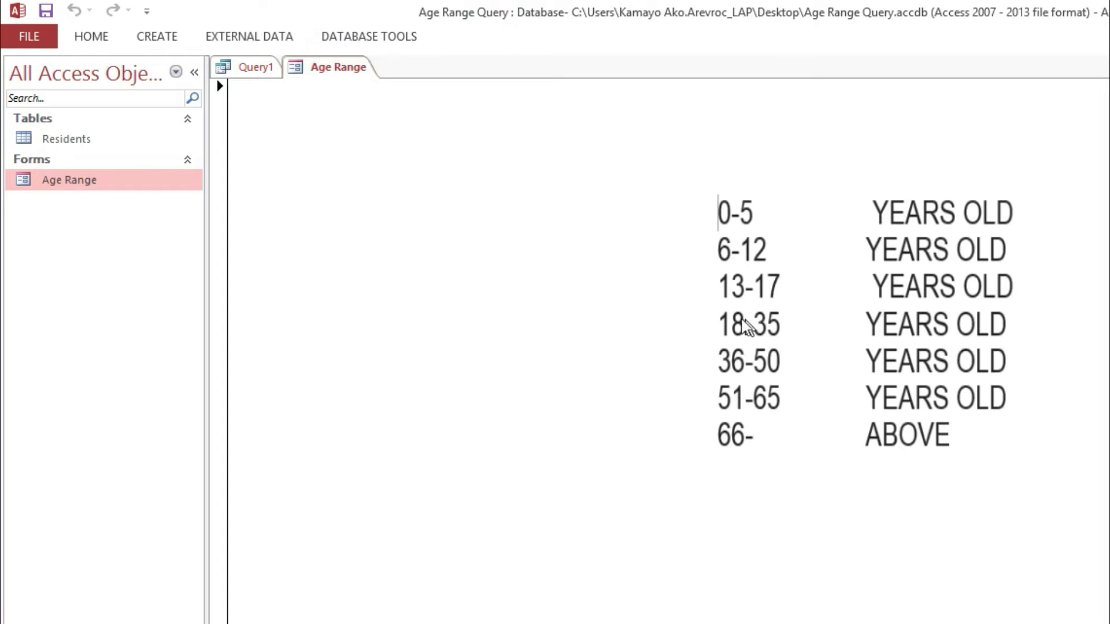
Type the case Between 6 And 12, "06 - 12 Years Old.
click(261, 67)
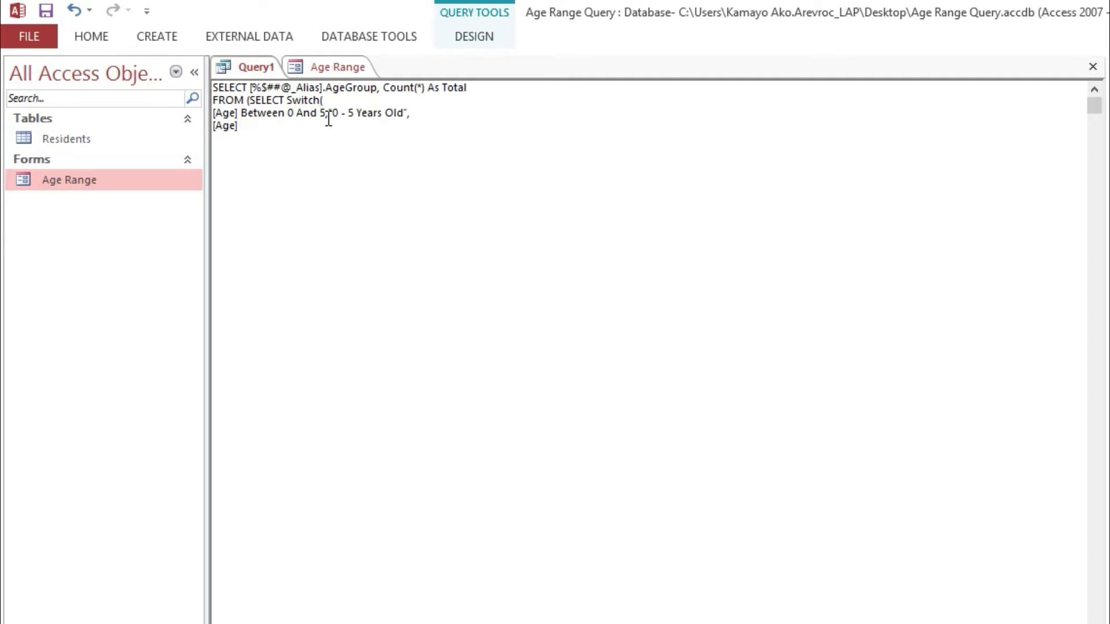
text(Between )
text(6)
text( And )
text(12)
text(,)
text( ")
text(0)
text(6)
text(-)
key(BackSpace)
text(- 12 )
text(Year)
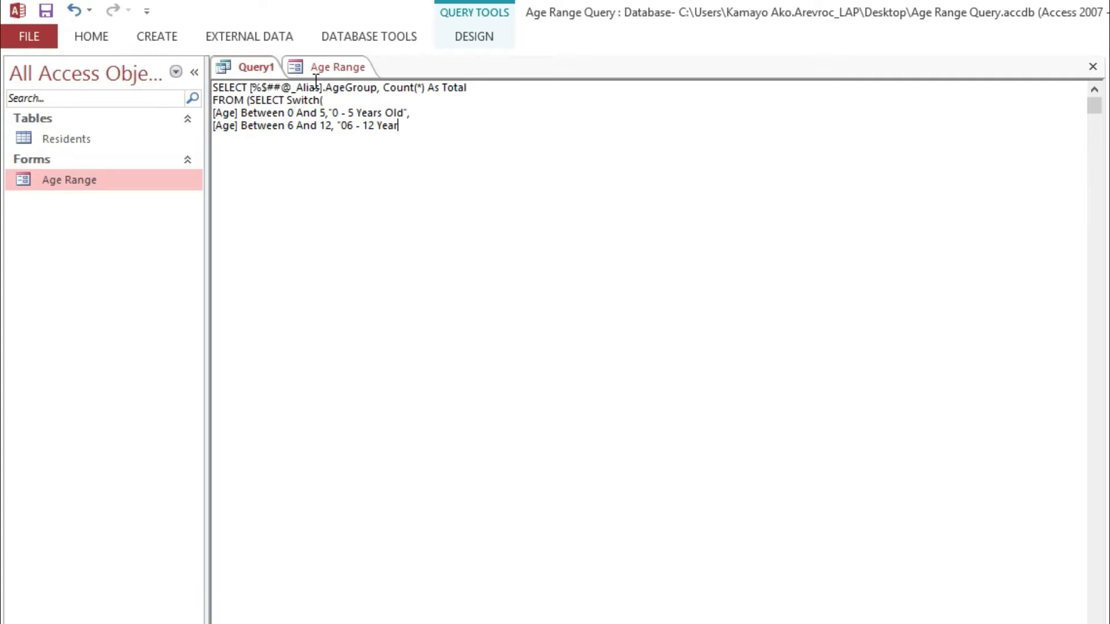
text(s)
text( Old)
Compare with the form's 0-5 and 6-12 ranges, close the label quote, and begin [Age] Between.
click(331, 60)
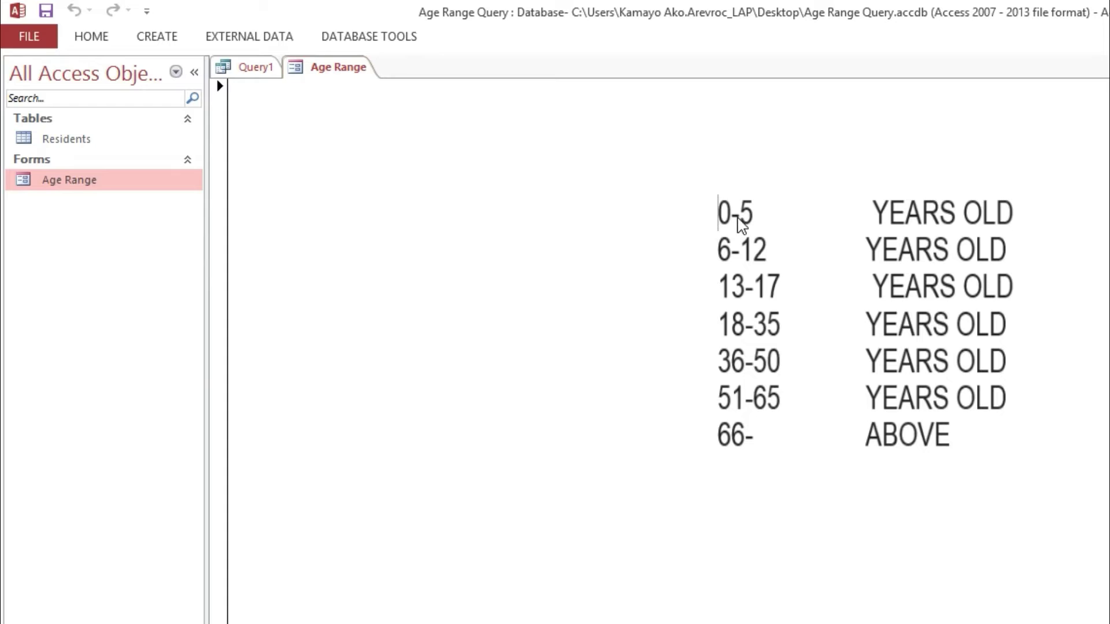
click(725, 250)
click(719, 206)
click(721, 253)
click(249, 67)
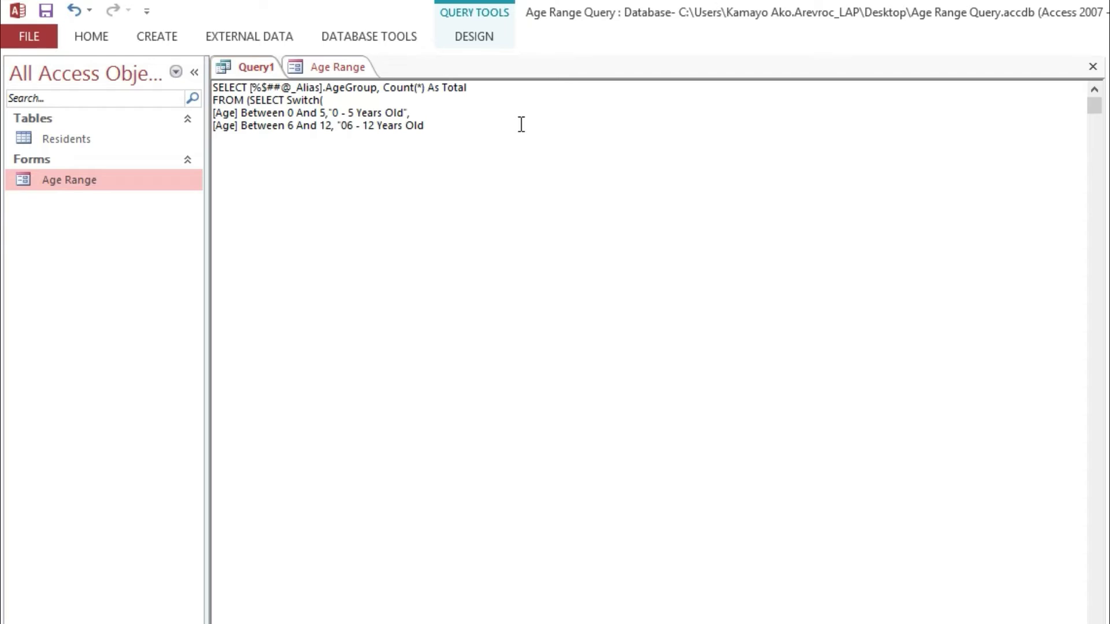
text(",)
click(296, 67)
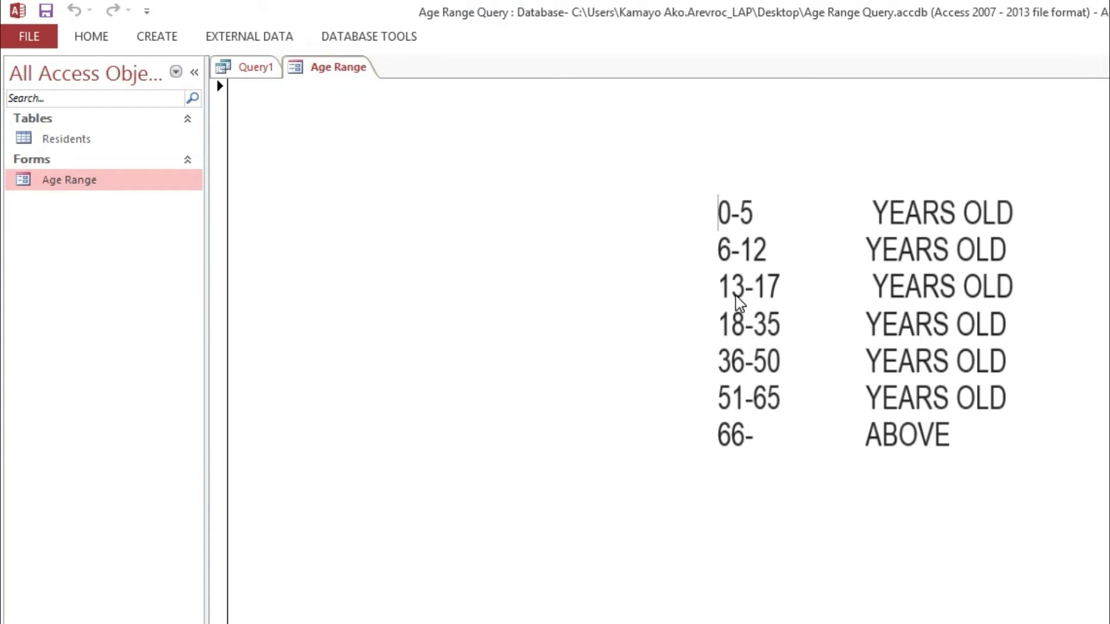
click(252, 68)
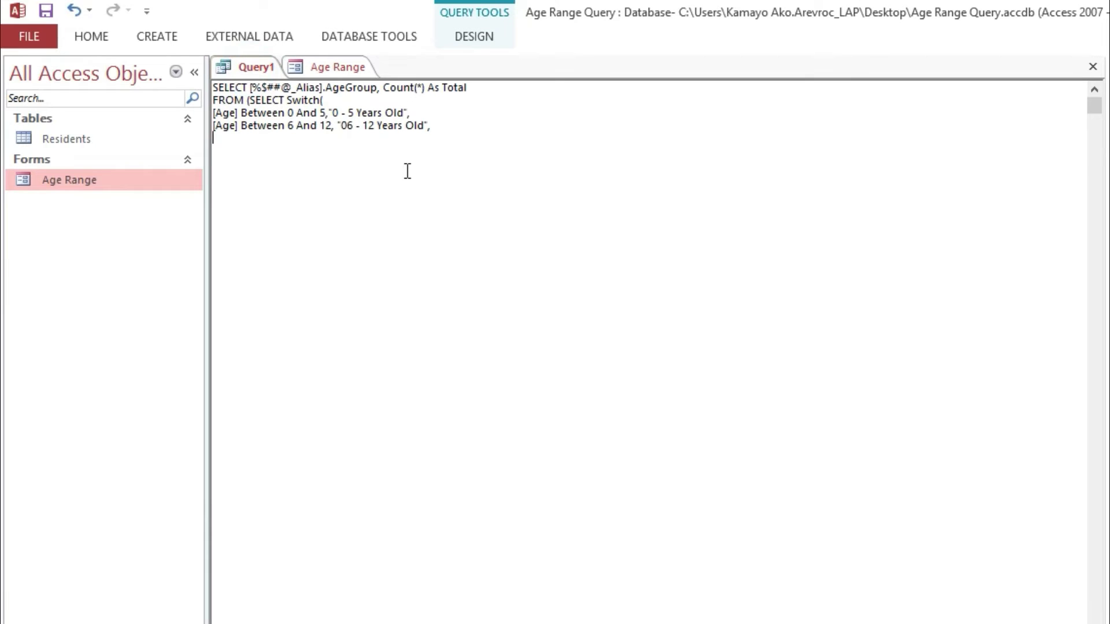
text([A)
text(ge)
text(] Betw)
text(een)
Add the 13 And 17, "13 - 17 Years" case and start a new line.
click(338, 69)
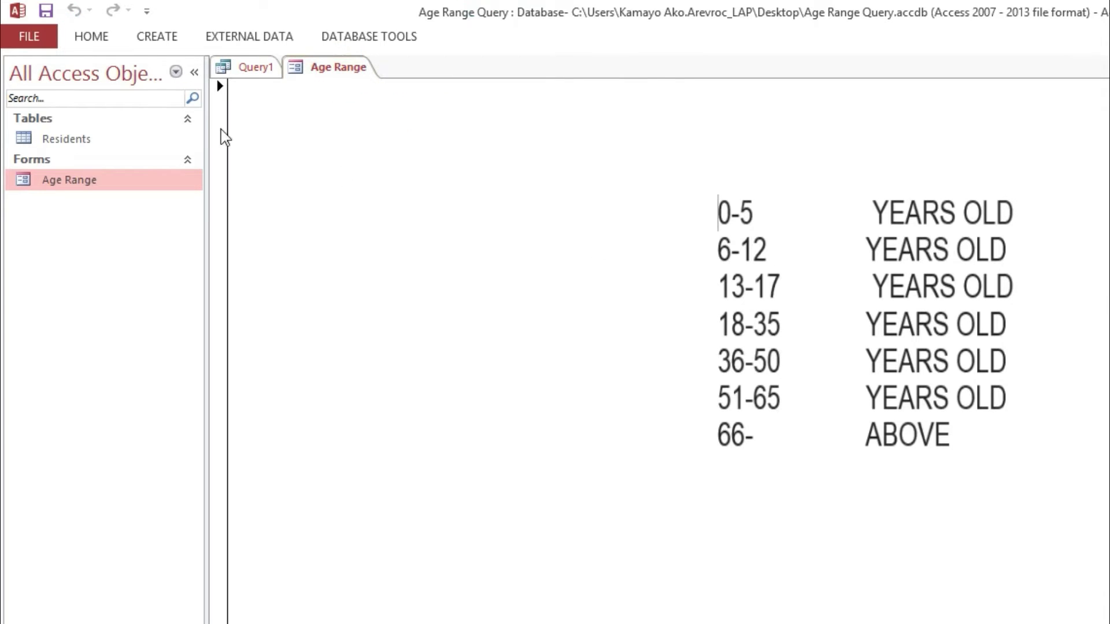
click(248, 67)
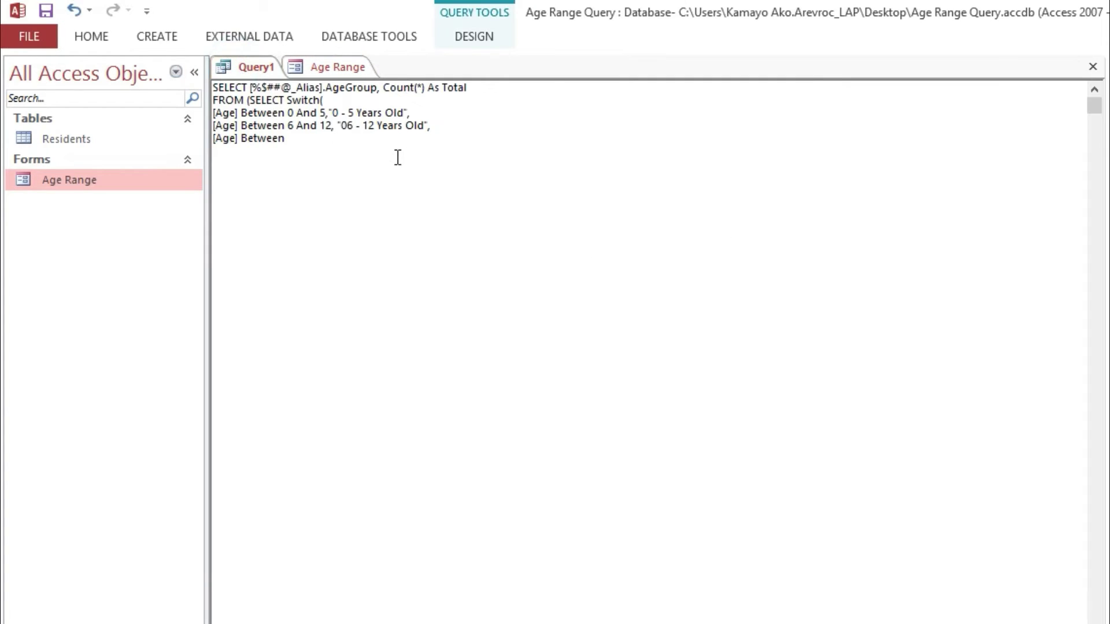
text(13 )
text(And 178)
key(BackSpace)
text(,)
text(")
text(13 )
text(- 1)
text(7 Year)
text(s")
text(,)
key(Return)
Add [Age] Between 18 And 35, "18 - 35 Years Old", and complete the 13–17 label with Old.
click(347, 67)
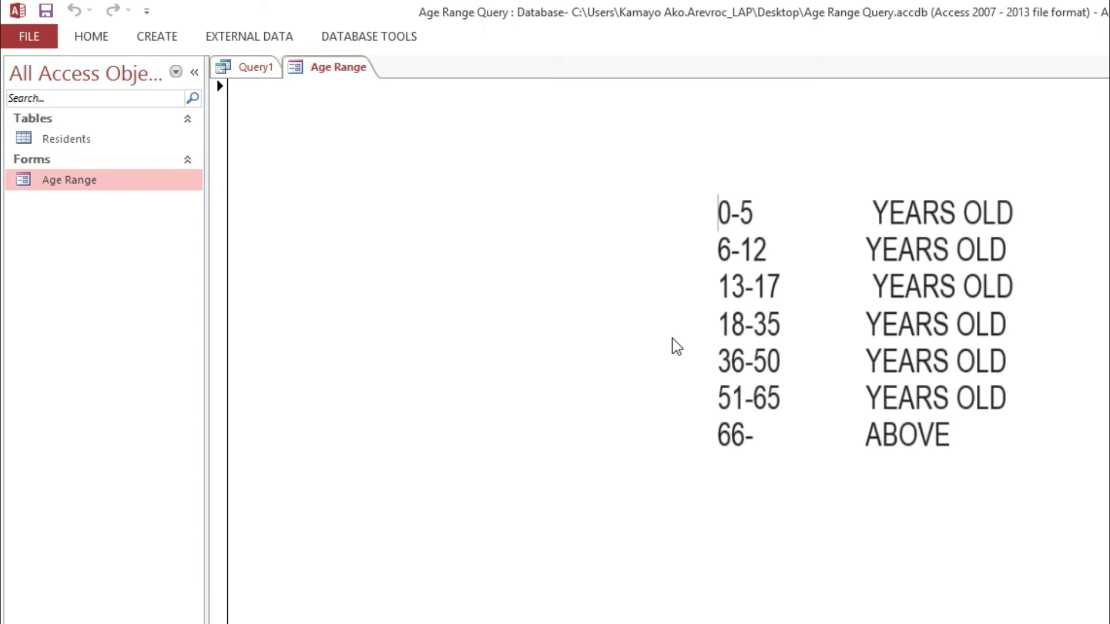
click(237, 73)
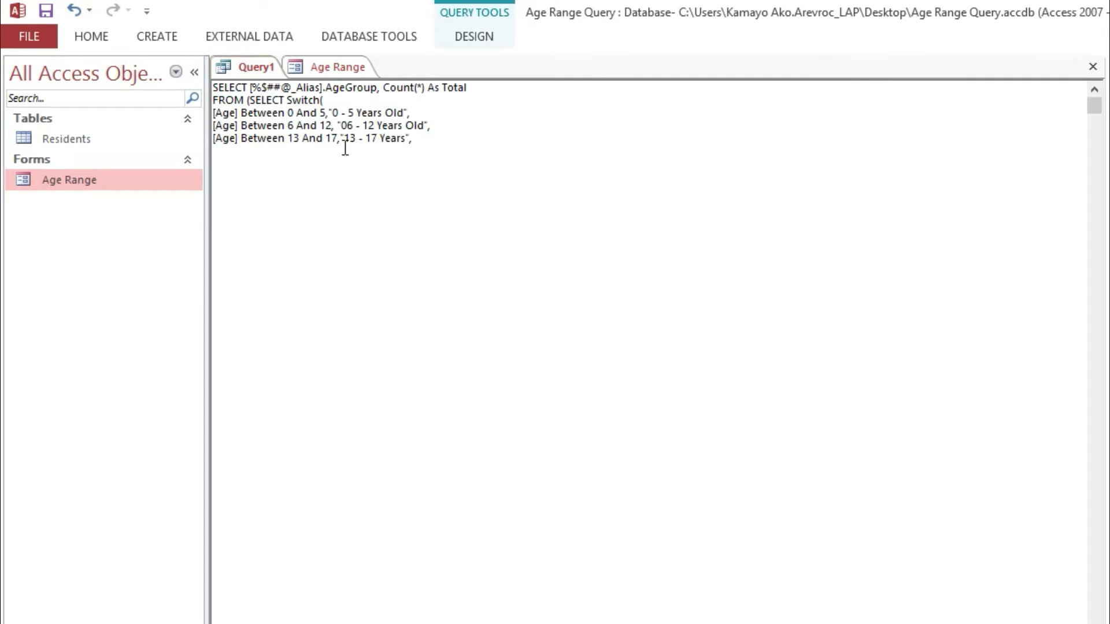
text([)
text(Age)
text(] Betwe)
text(en )
text(18)
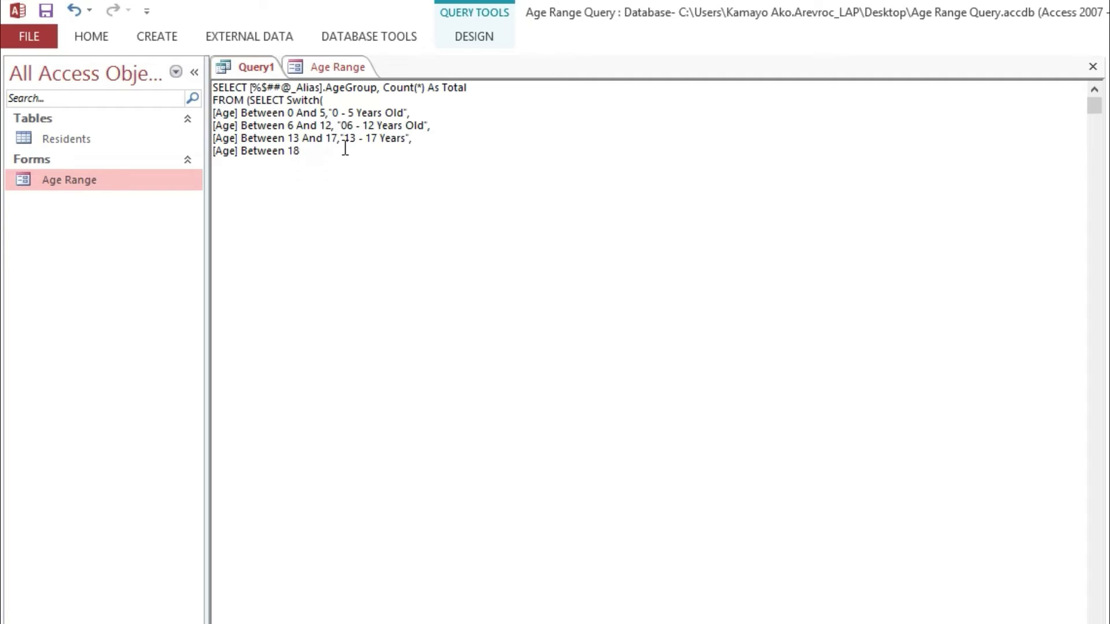
text( And 35)
text(,)
text( "18 - )
text(35)
text( Years Old)
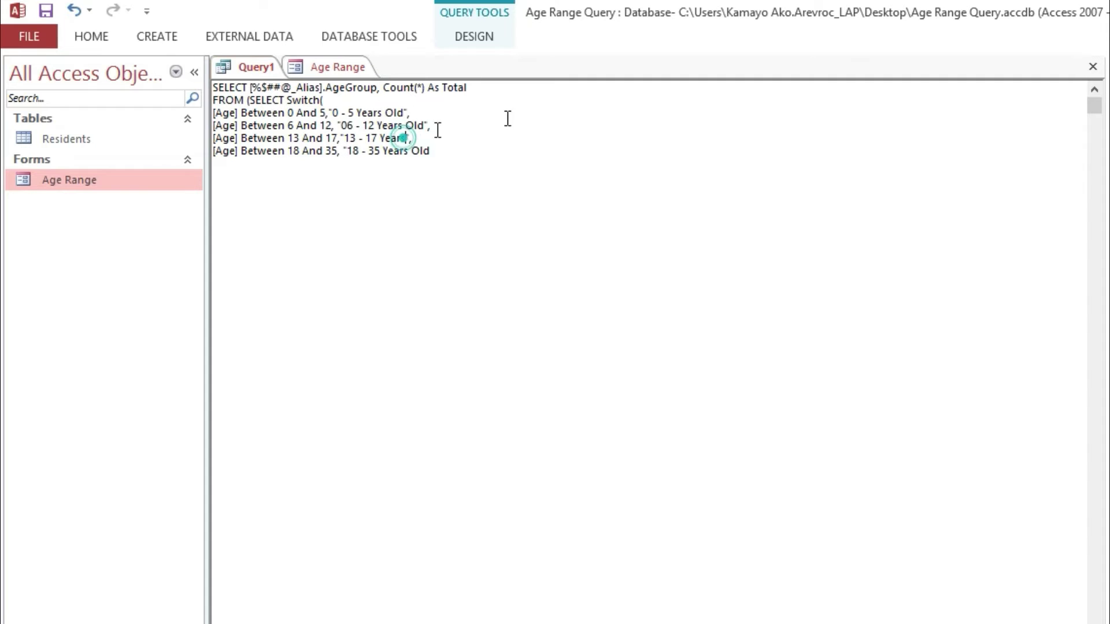
key(Up)
key(Left)
key(Left)
text(Ol)
text(d)
click(450, 141)
click(454, 148)
text(")
text(,)
key(Return)
text(Age)
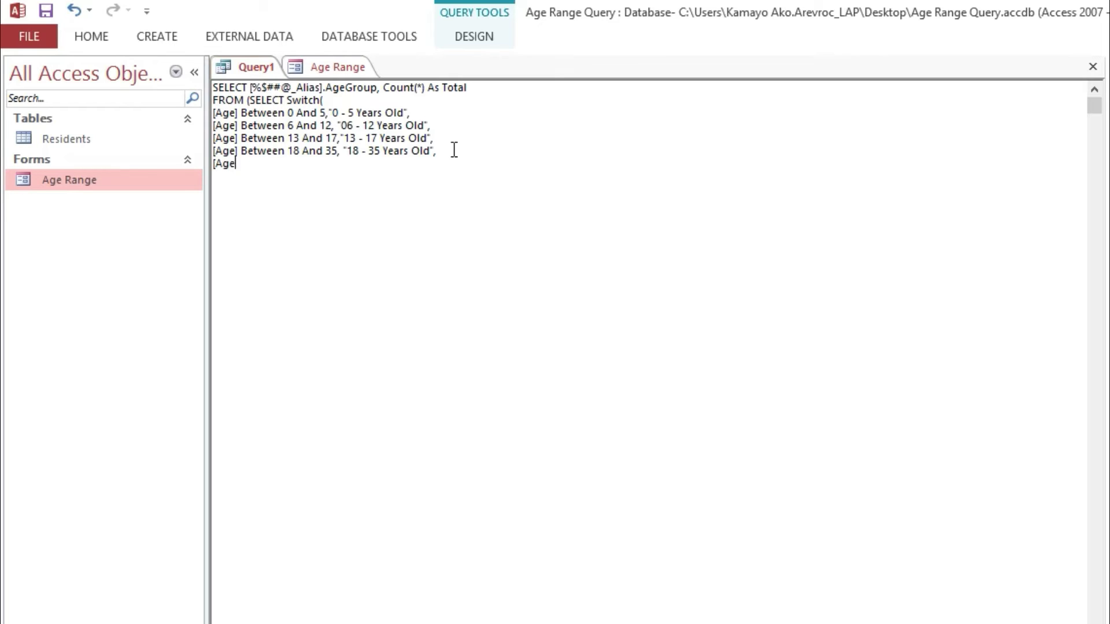
text(])
Type Between 36 And 50, "36 - 50 Years Old", and start the next [Age] line.
click(357, 67)
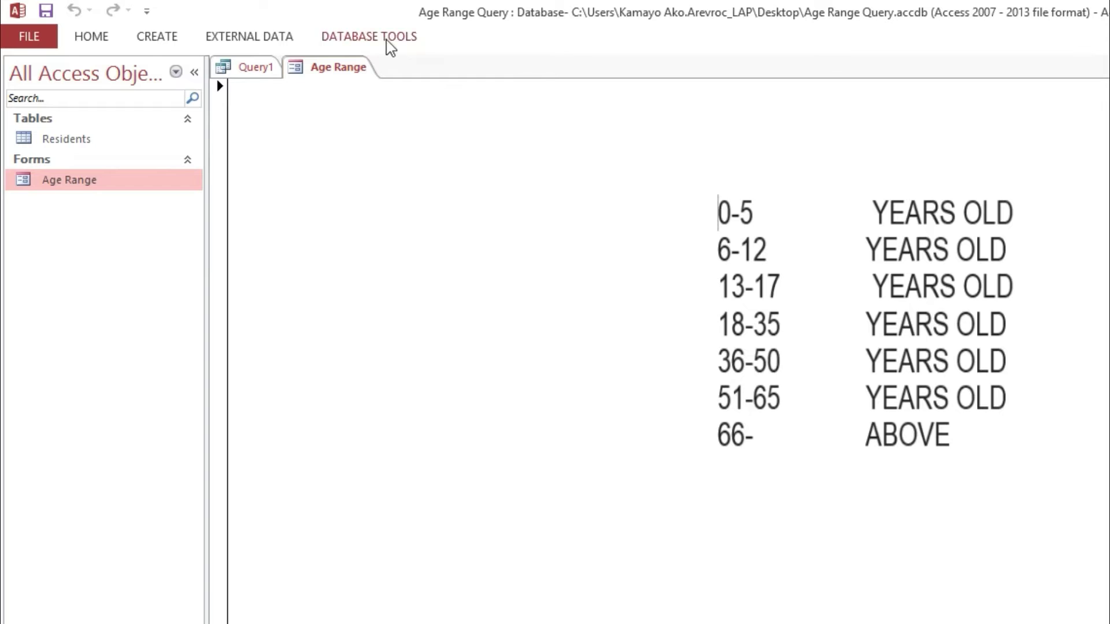
click(256, 68)
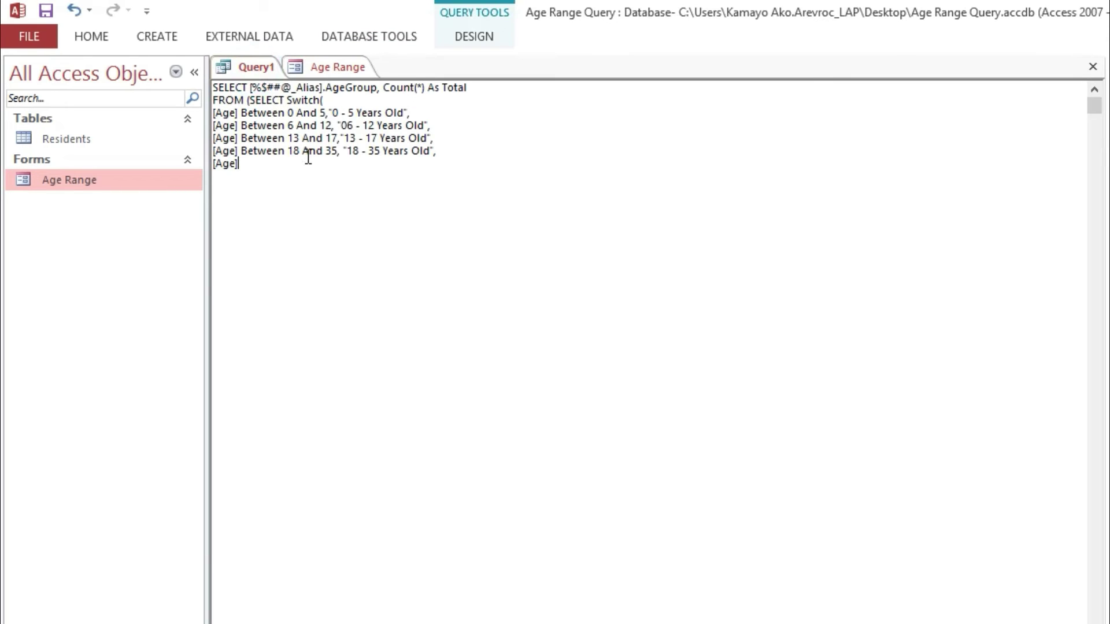
text(Bet)
text(ween )
text(36)
text(And)
key(BackSpace)
key(BackSpace)
text(nd 5)
text(0, ")
text(36 - )
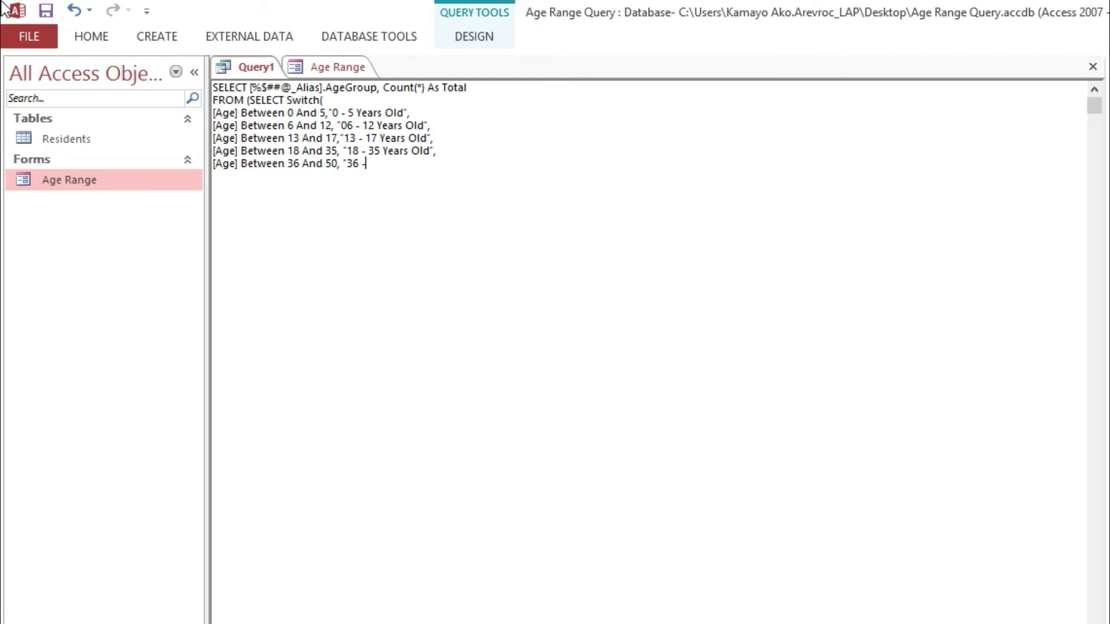
text(50 )
text(Years O)
text(ld)
text(")
text(,)
key(Return)
text([Age)
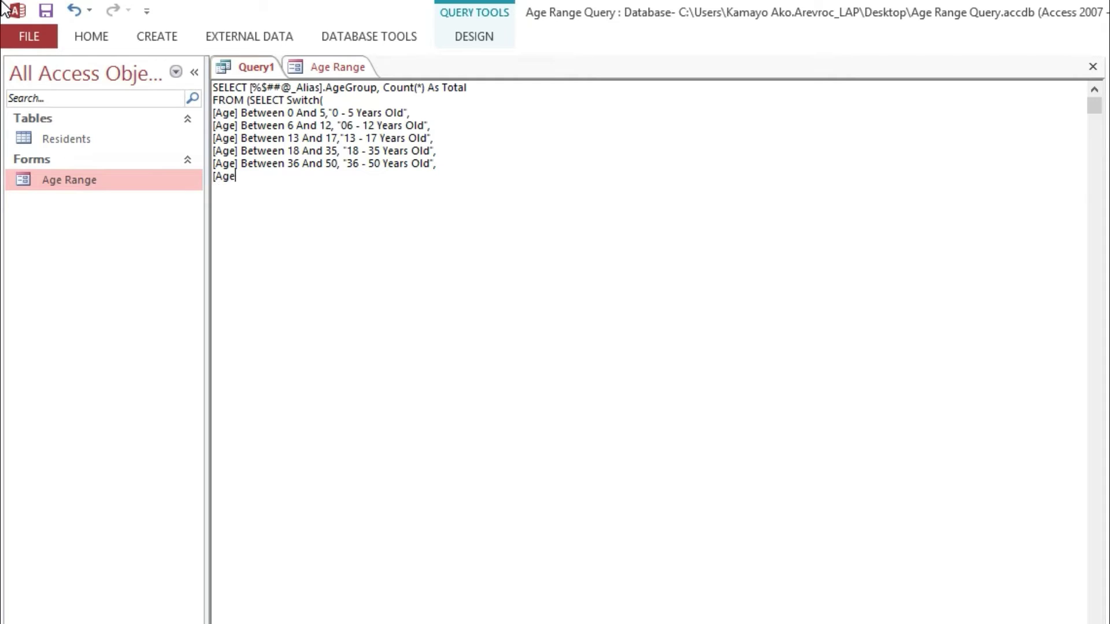
text(])
Add Between 51 And 65, "51 - 65 Years Old", and check the form's 66-and-above range.
click(356, 68)
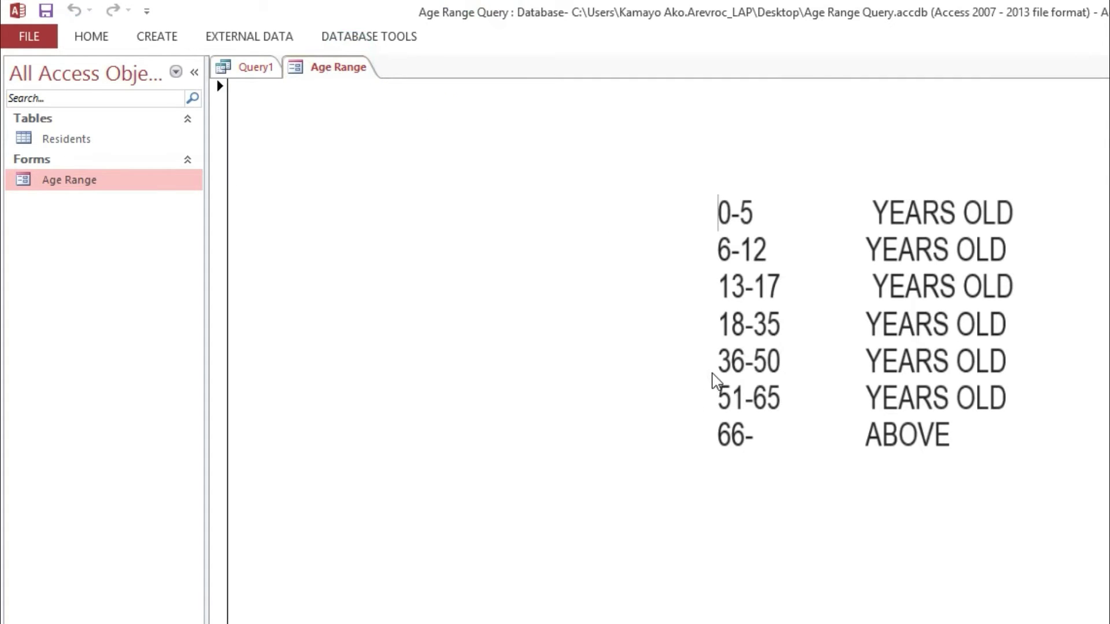
click(259, 72)
text(B)
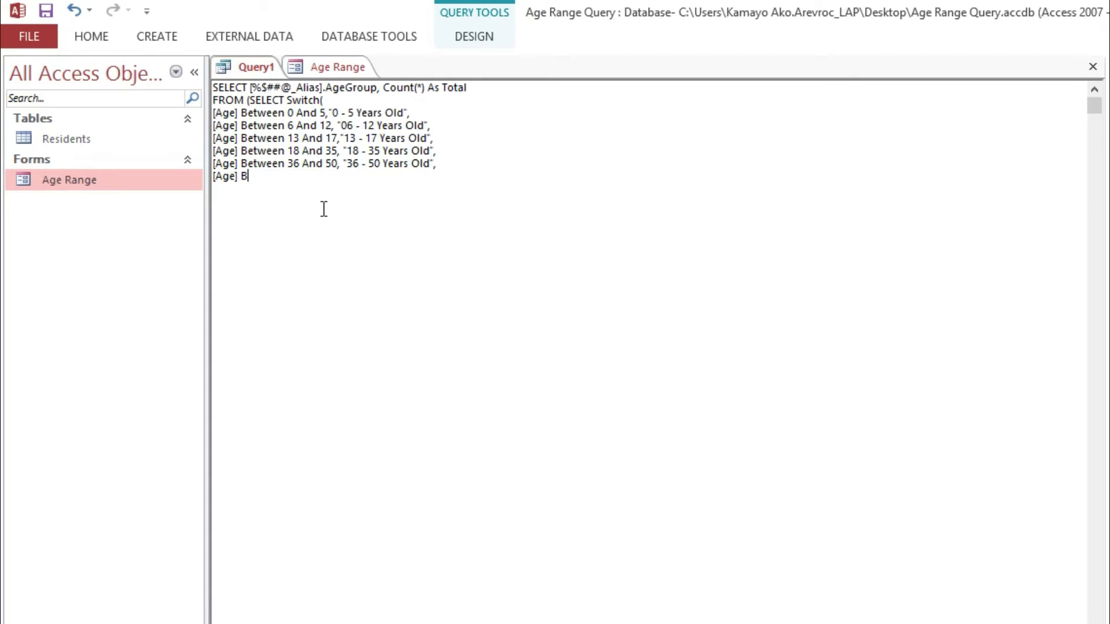
text(etween )
text(51)
text( And 6)
text(5, )
text(")
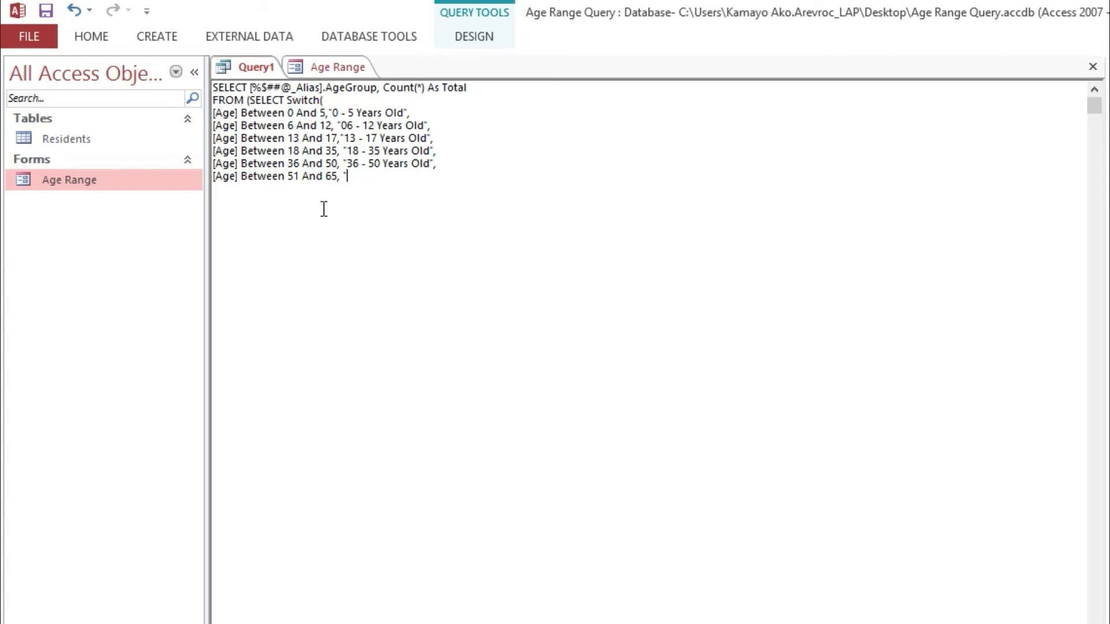
text(51)
text( - 65 )
text(Years O)
text(ld)
text(")
text(,)
key(Return)
click(321, 67)
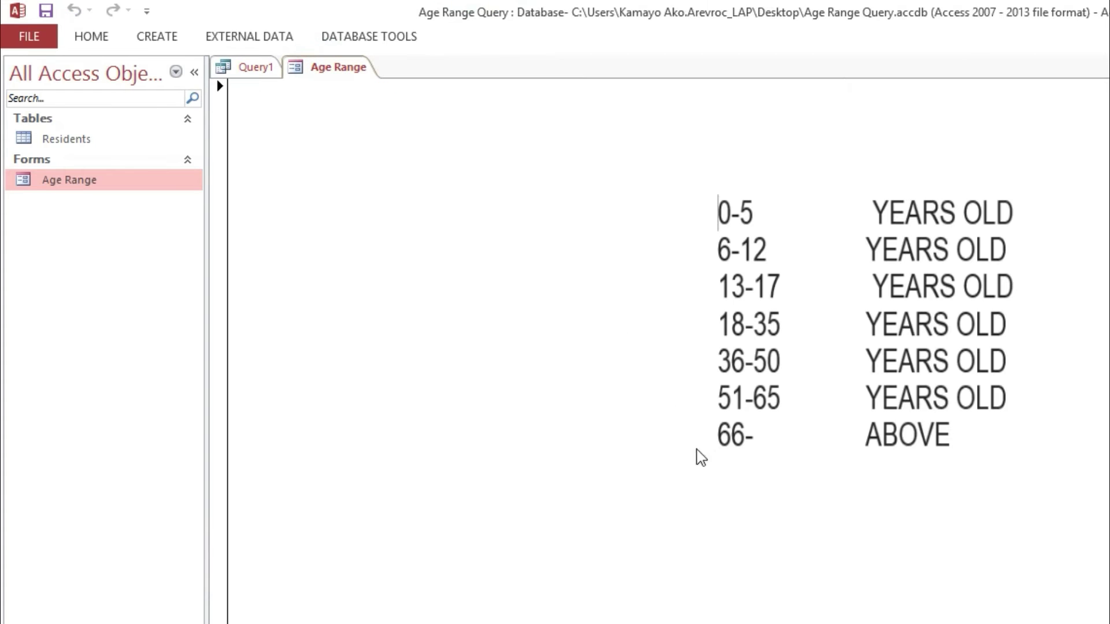
click(715, 442)
click(267, 67)
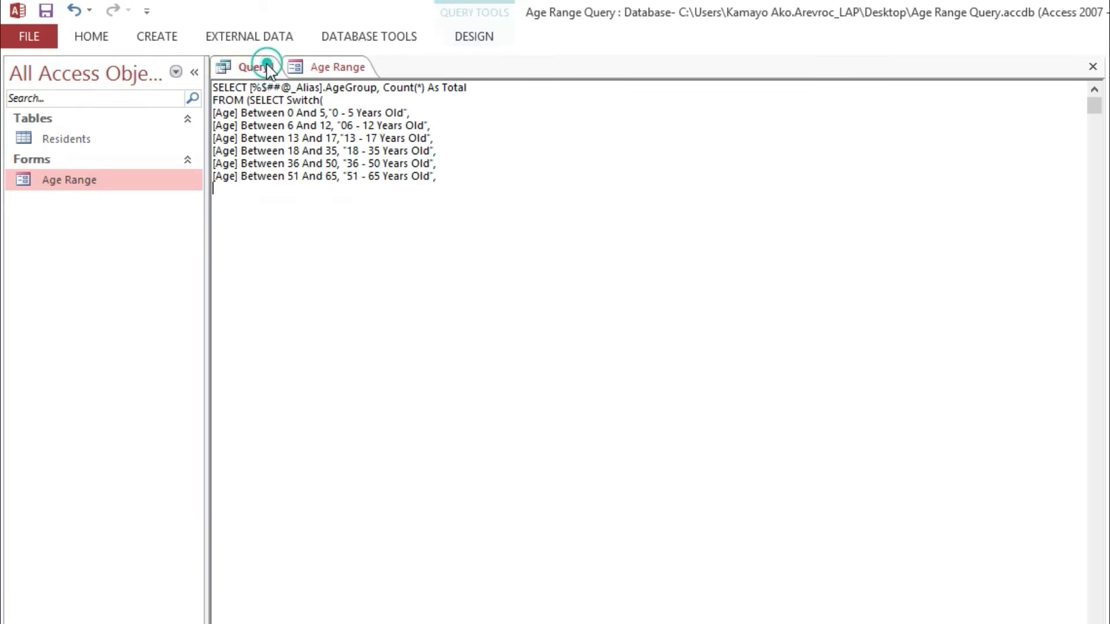
Add the final case [Age] > 66, "Above 66" and close the Switch parenthesis.
click(293, 185)
text(Age)
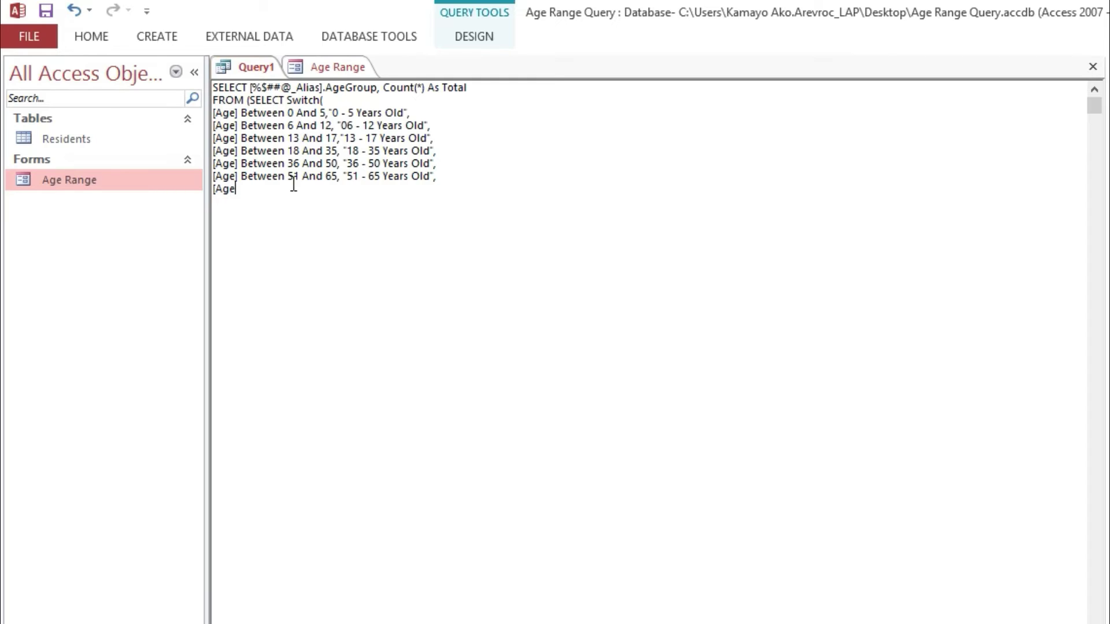
text(] B)
text(e)
key(BackSpace)
key(BackSpace)
text(> )
text(66)
click(350, 67)
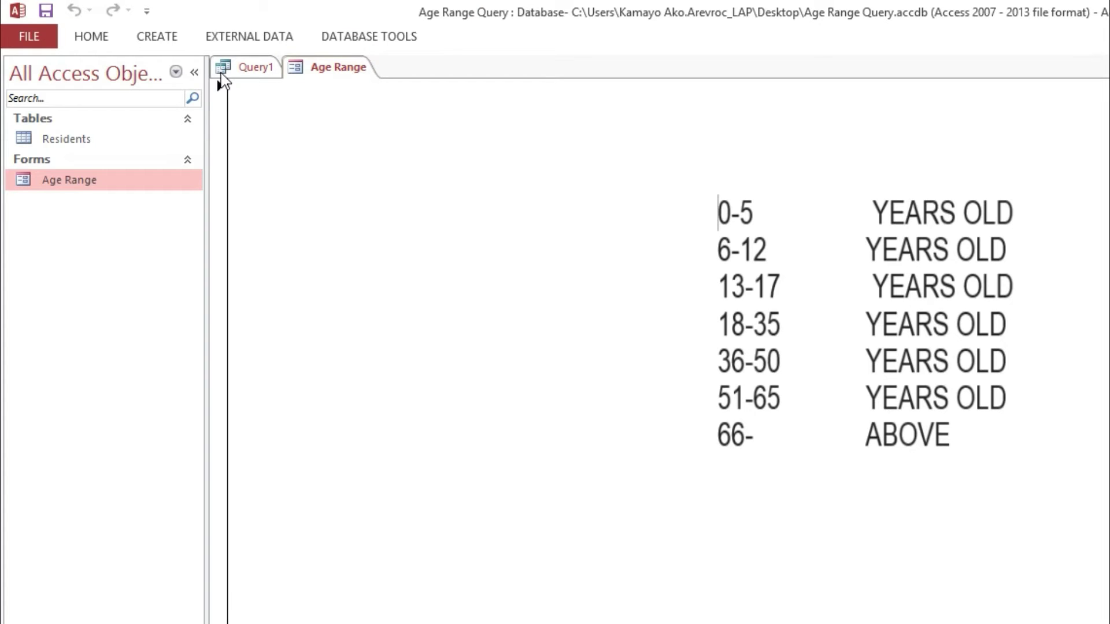
click(242, 69)
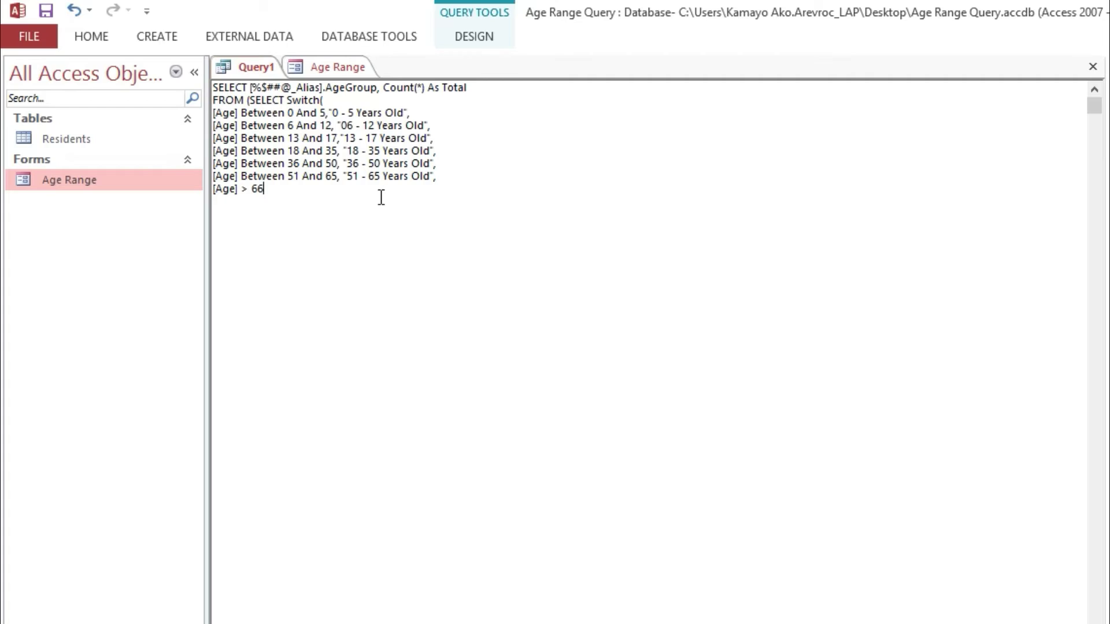
text(, )
text(")
text(Abo)
text(ve 66)
text(")
text())
Alias the Switch result As AgeGroup, matching AgeGroup in the first SELECT line.
click(332, 67)
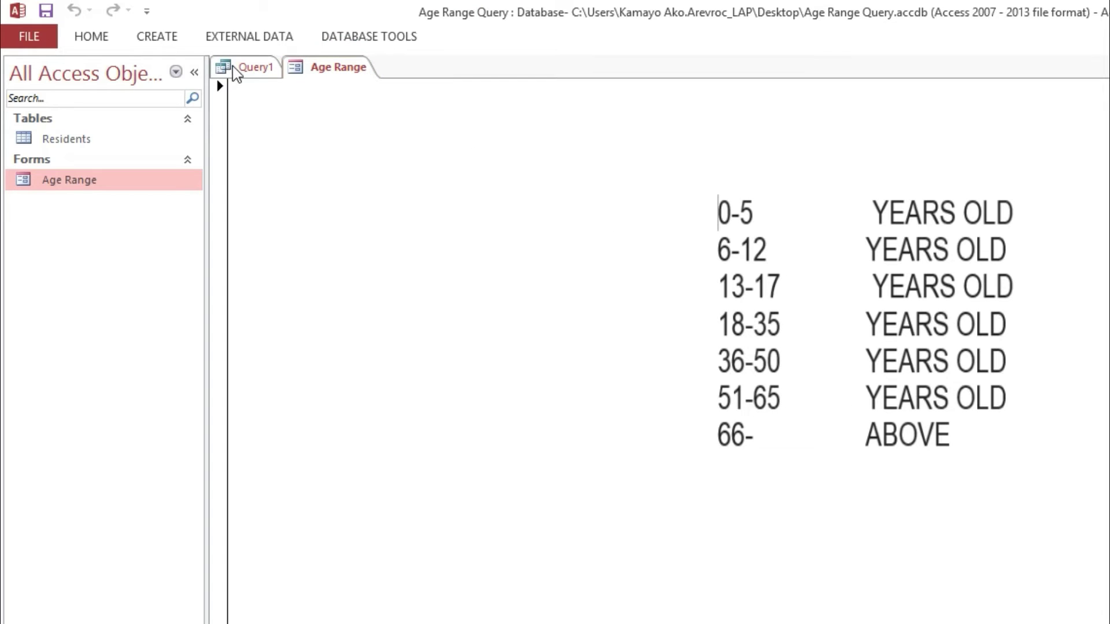
click(236, 72)
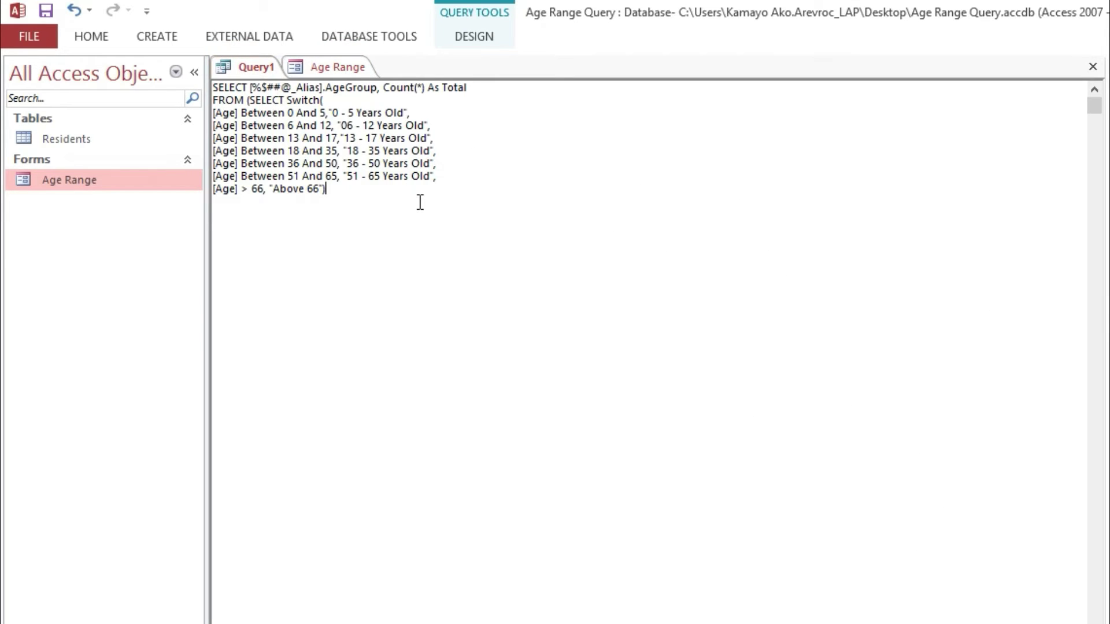
text(A)
text(s A)
text(ge)
text(Gr)
text(opu)
key(BackSpace)
key(BackSpace)
text(up)
click(329, 88)
double_click(329, 88)
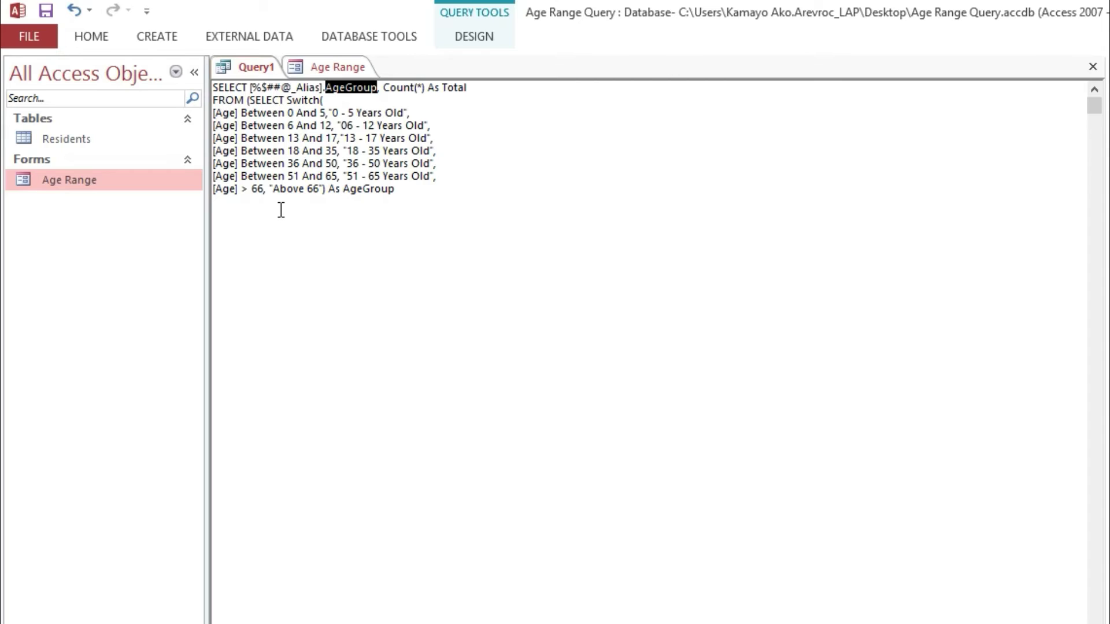
click(426, 191)
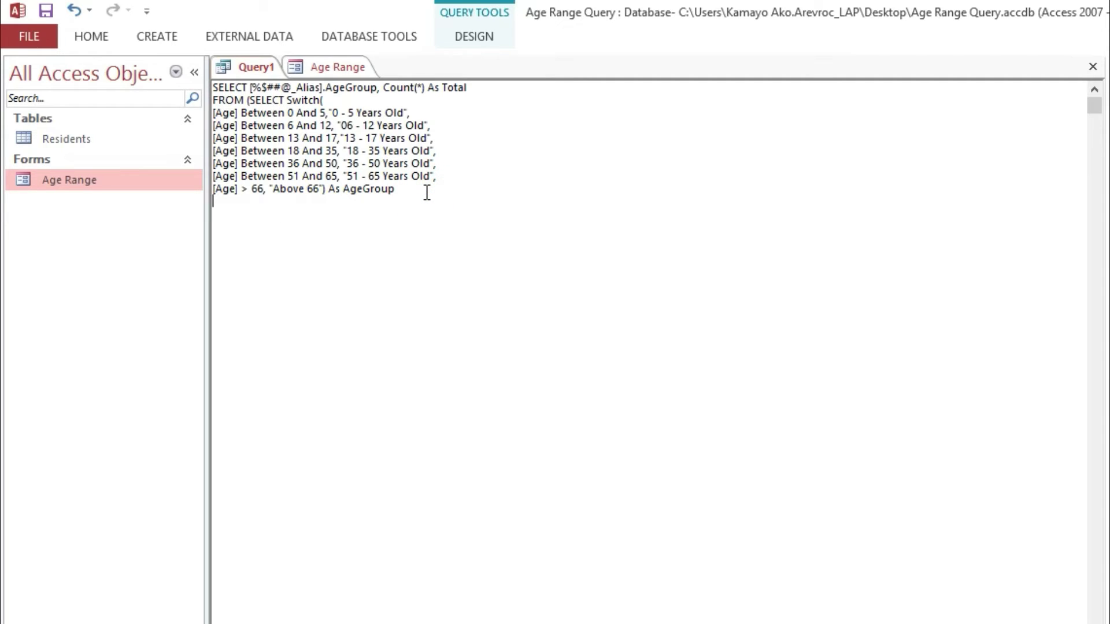
click(222, 114)
drag(223, 114, 235, 121)
click(83, 145)
double_click(81, 142)
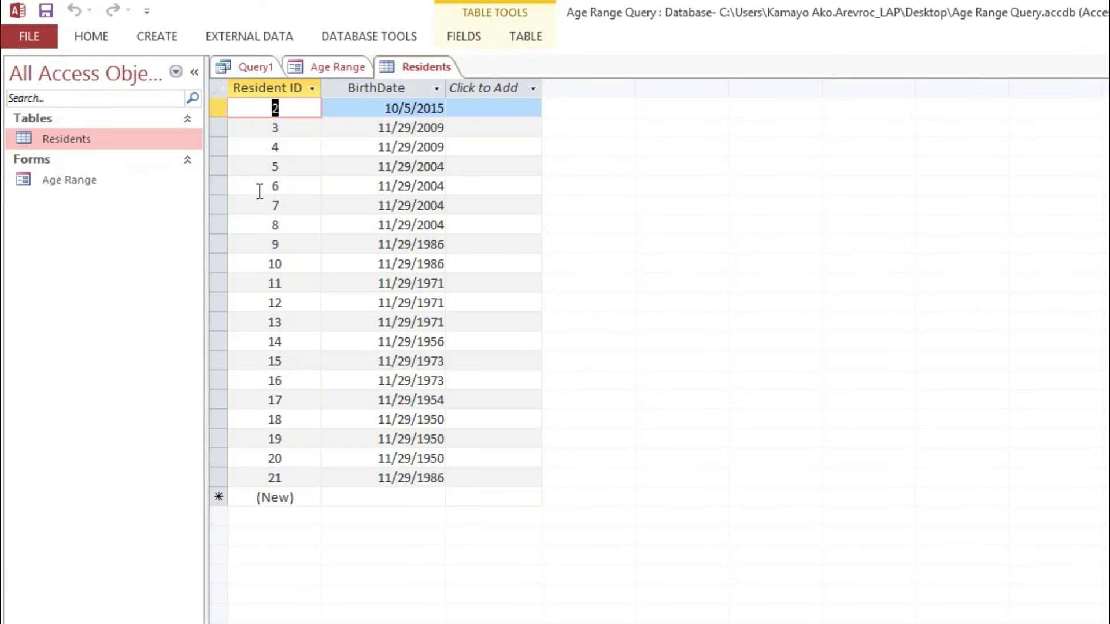
click(355, 89)
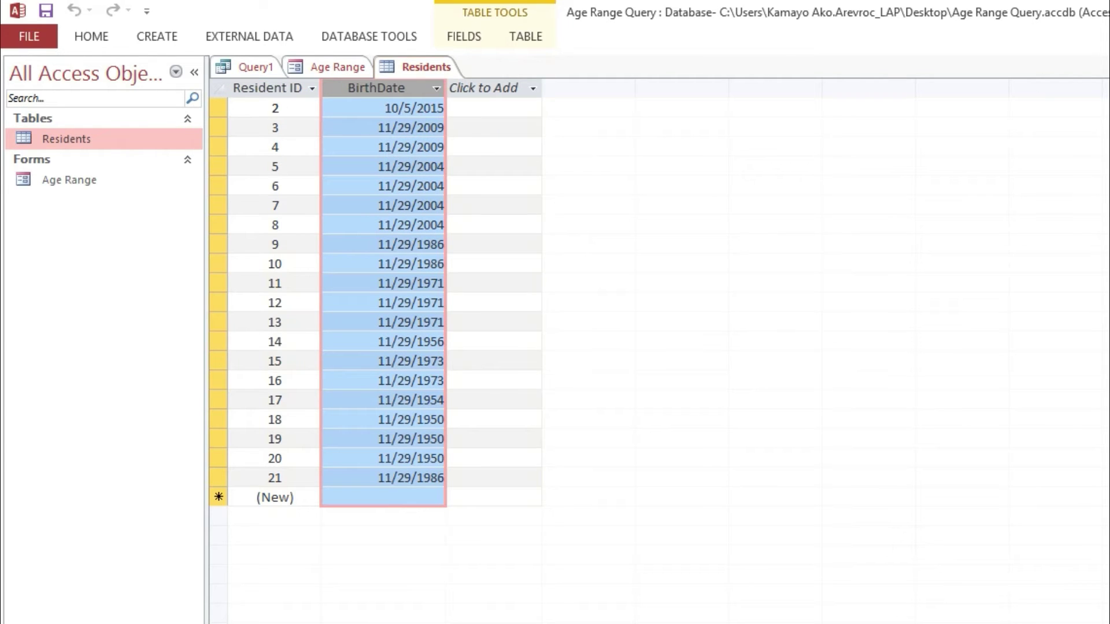
key(ctrl+w)
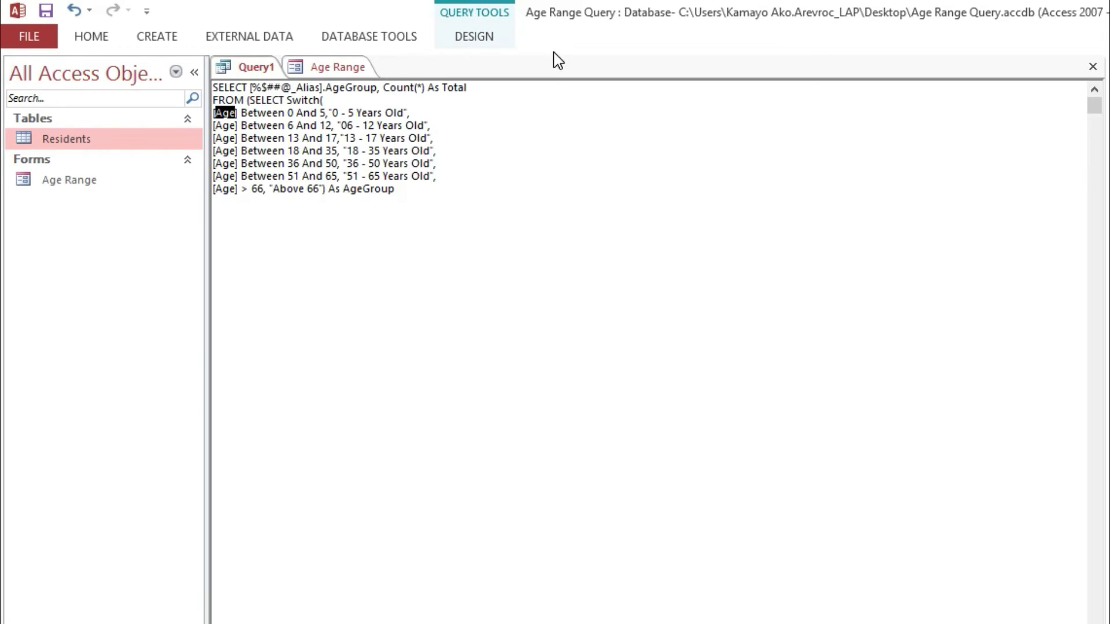
click(435, 189)
Type FROM (SELECT DateDiff("yyyy",[B to begin the age calculation.
text(FROM)
text( ()
text(SELE)
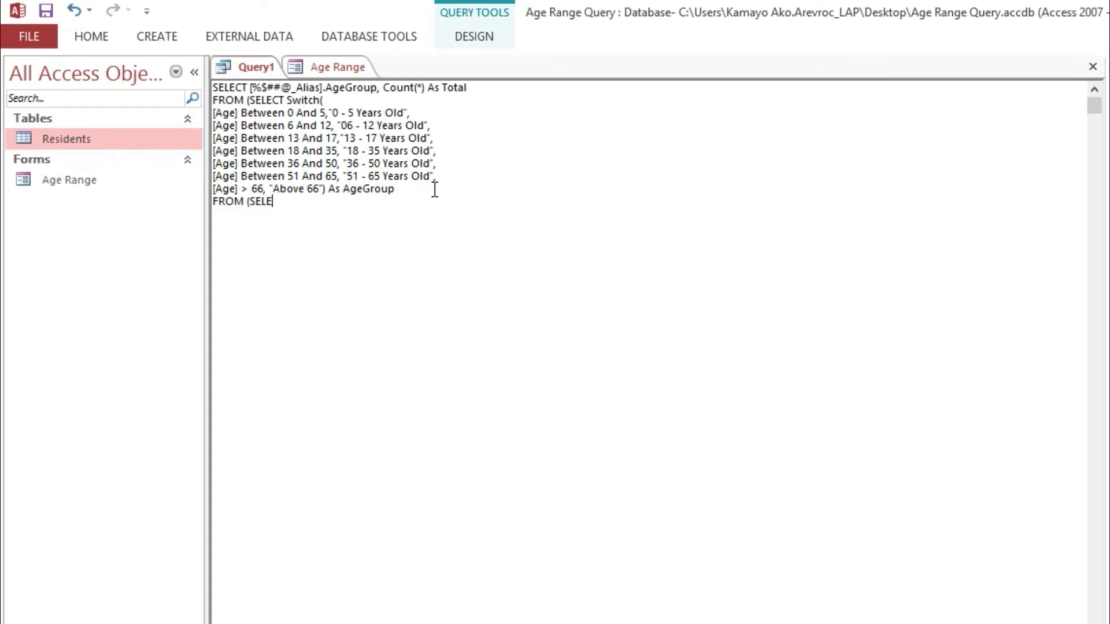
text(CT)
text( Dat)
text(eD)
text(iff)
text(()
text(")
text(yy)
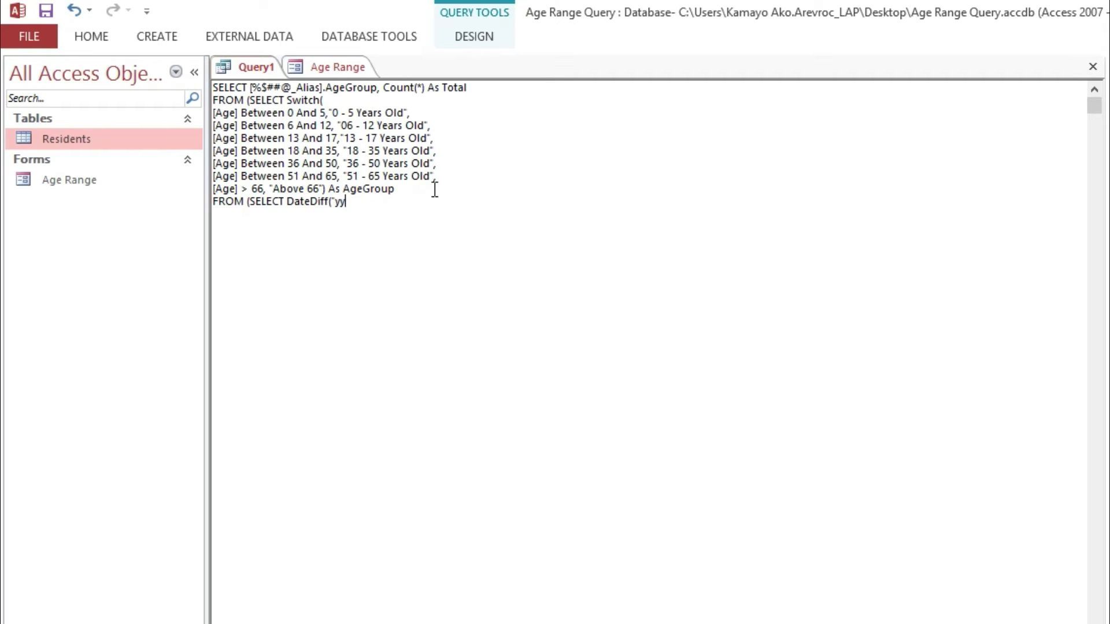
text(y)
text(y)
text(")
text(,)
text([)
text(B)
Copy the BirthDate field name from the Residents table design, replacing the partial B in DateDiff.
right_click(109, 141)
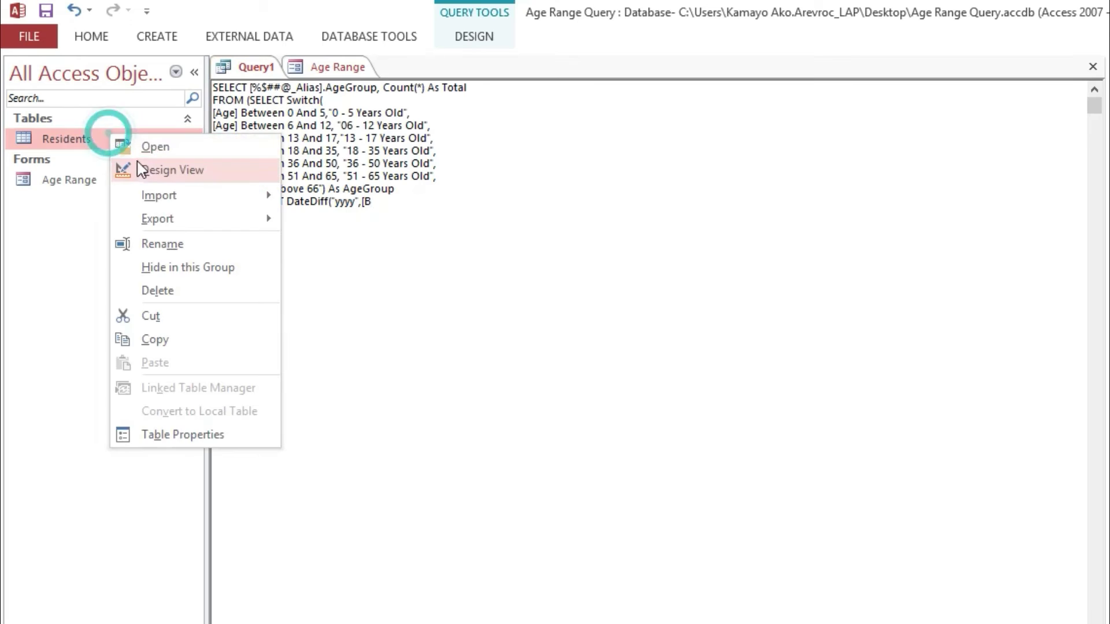
click(140, 168)
double_click(309, 124)
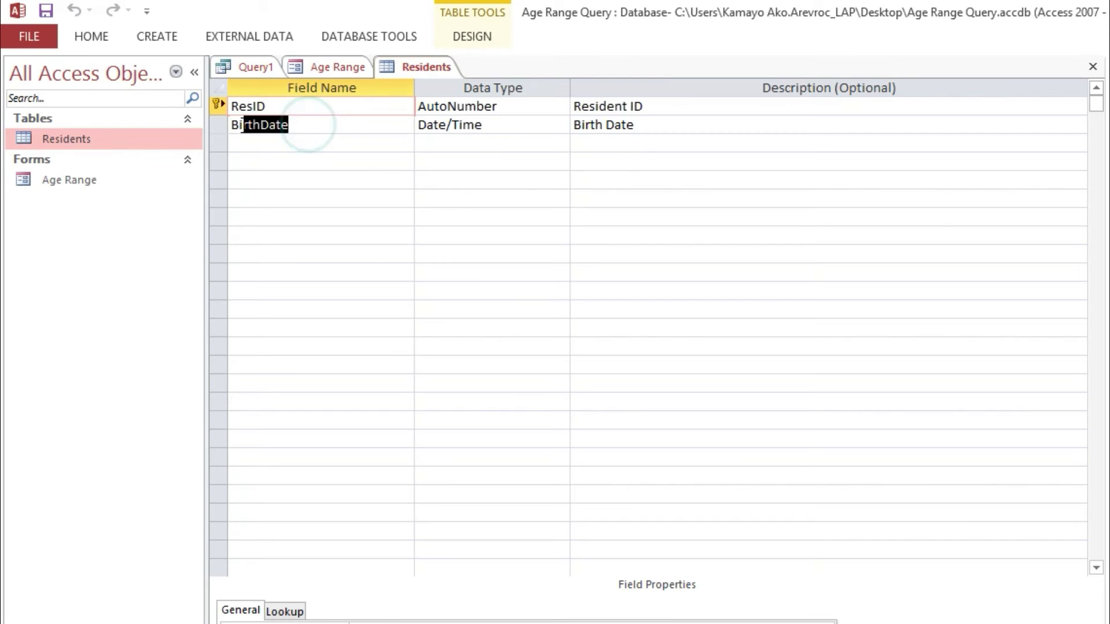
click(1093, 67)
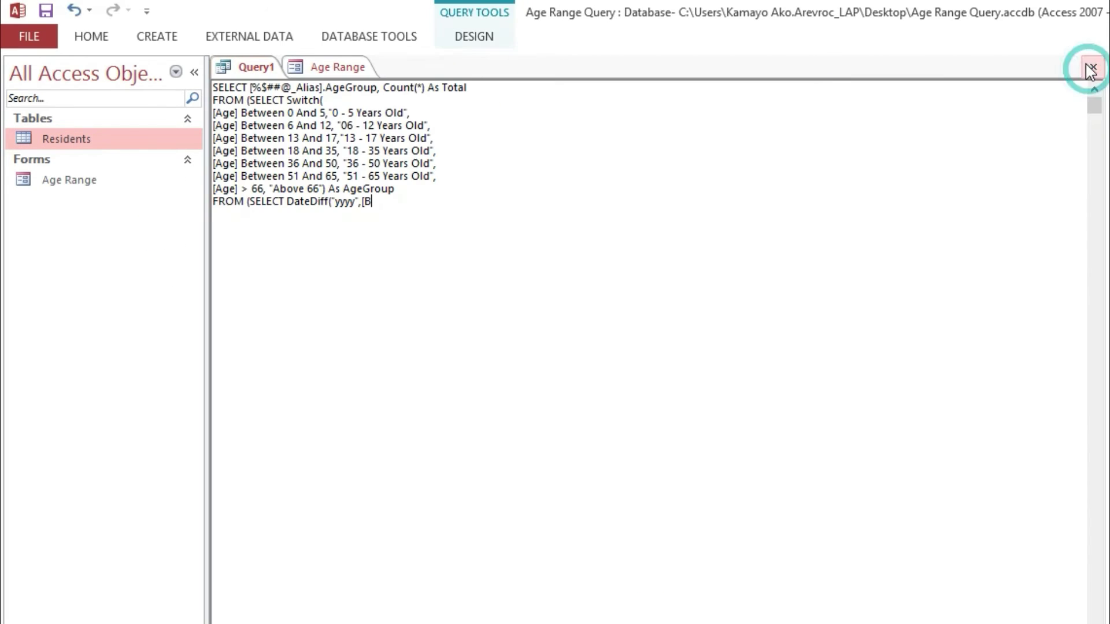
double_click(368, 201)
text(BirthDate)
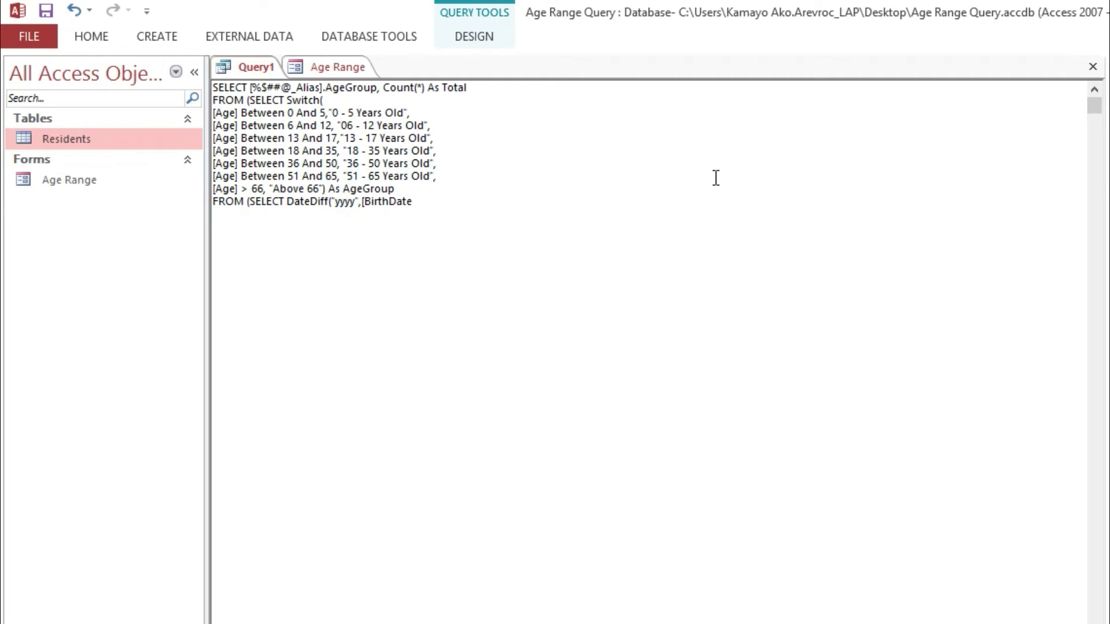
Continue the expression with ],Date())-IIF(Format(Date(),"mmdd")< for the birthday adjustment.
text(])
text(,)
text(Dat)
text(e())
text())
text(-)
text(IIF)
text((F)
text(ormat)
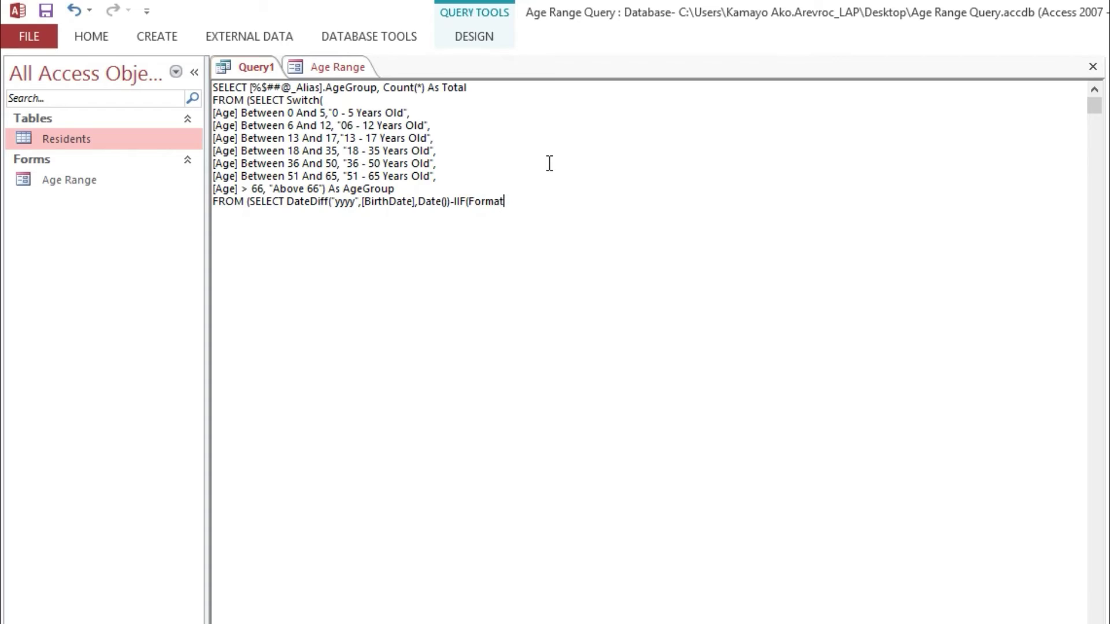
text((D)
text(ate)
text(())
text(,)
text(")
text(mm)
text(dd")
text())
text(<)
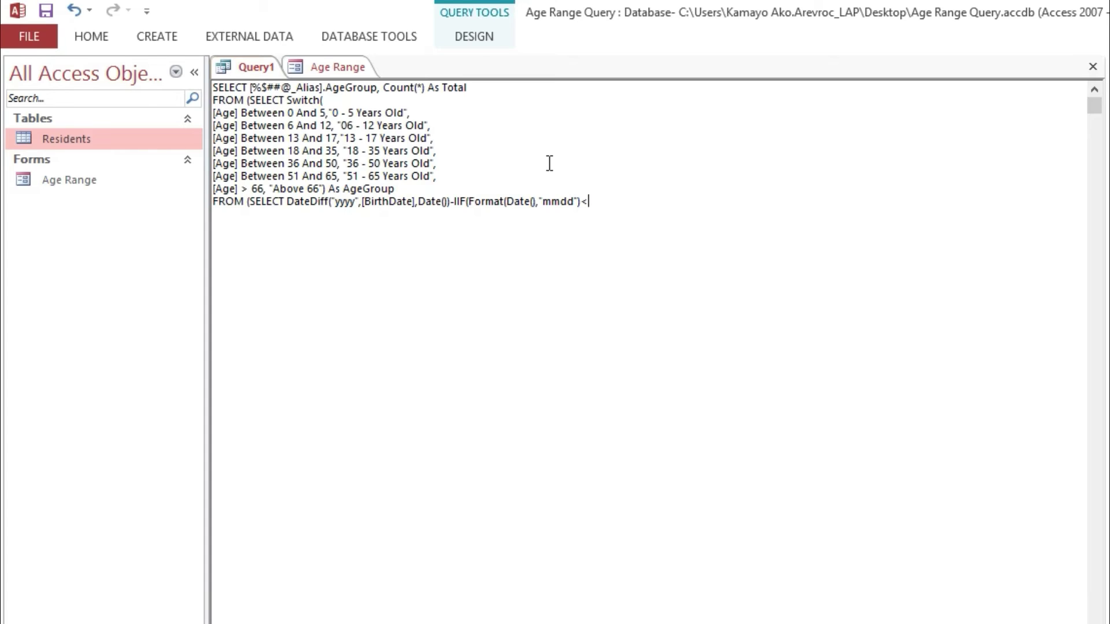
Finish the age expression with Format([BirthDate],"mmdd"),1,0) As Age.
text(Fo)
text(rmat)
text(()
text([B)
text(ir)
key(BackSpace)
key(BackSpace)
key(BackSpace)
text(BirthDate)
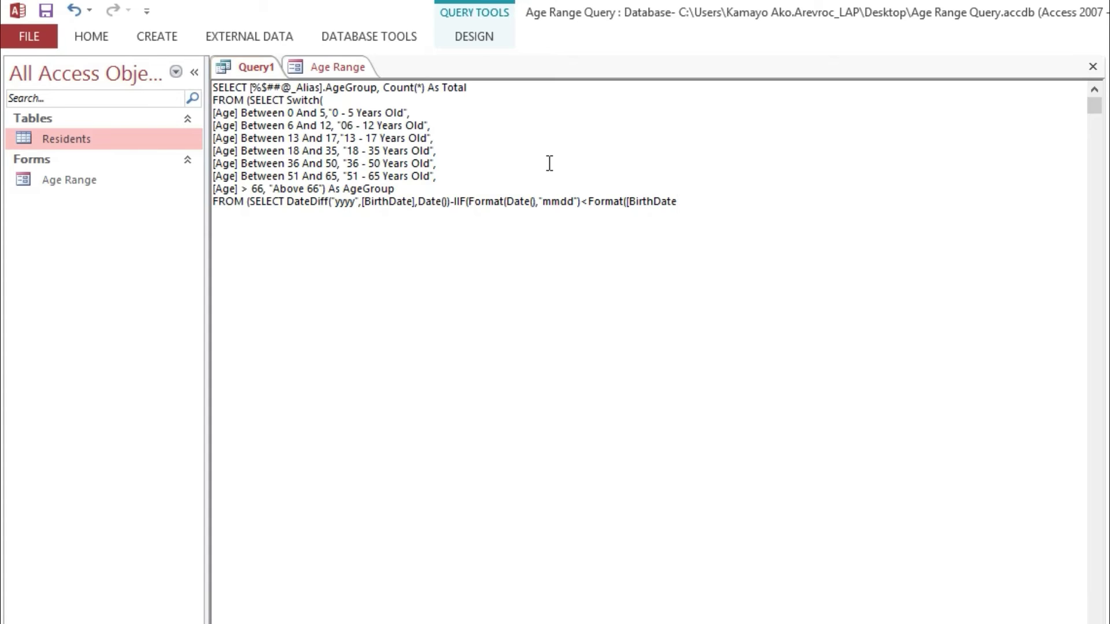
text(])
text(,)
text(")
text(mm)
text(dd)
text(")
text())
text(,"mmdd"),)
text(1)
text(,)
text(0)
text() )
text(A)
text(s A)
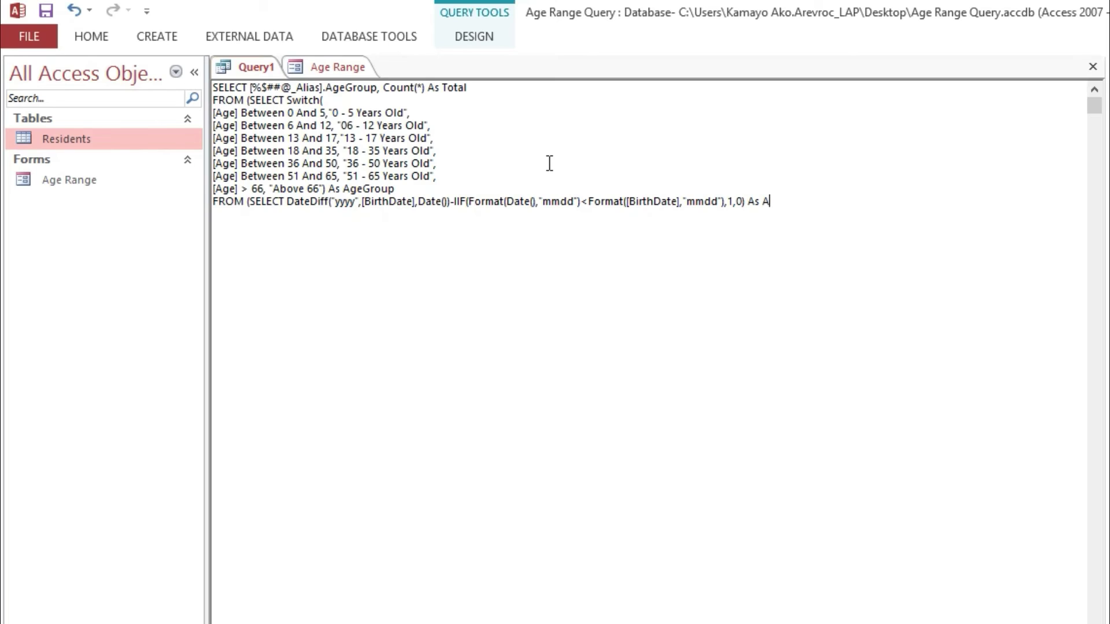
text(ge)
drag(216, 137, 230, 137)
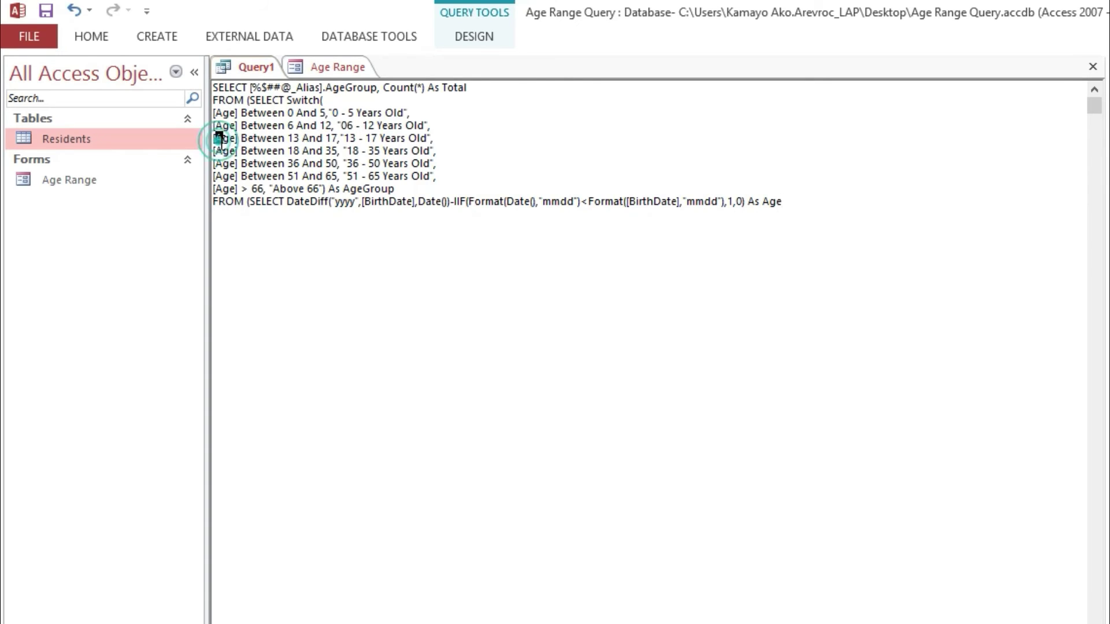
double_click(764, 202)
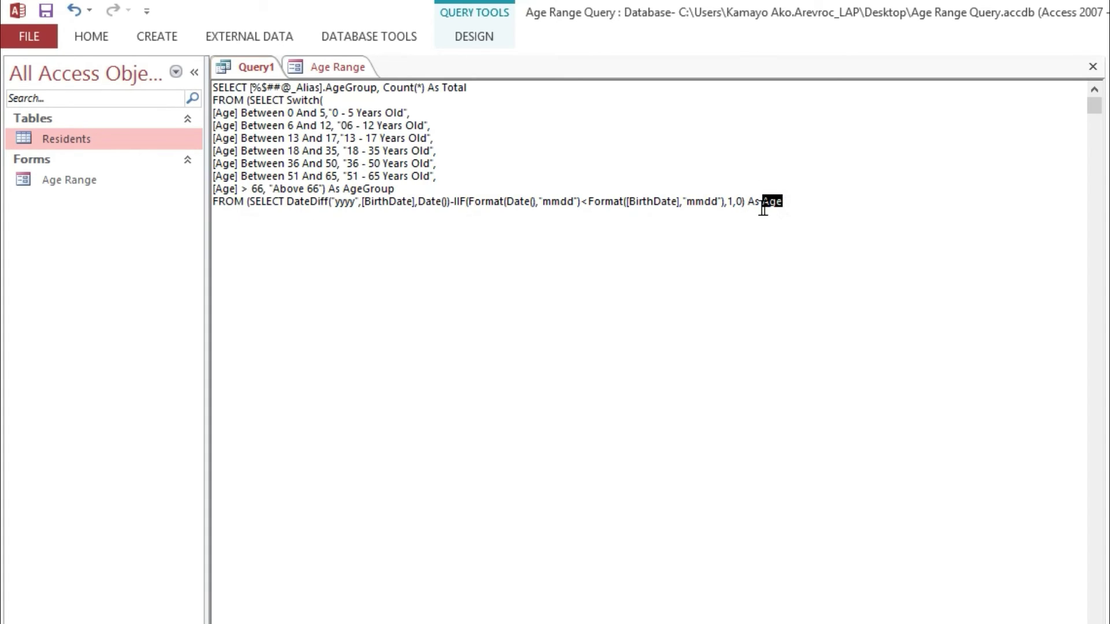
click(341, 201)
click(808, 207)
Add a FROM Residents line beneath the age expression.
key(Return)
text(FR)
text(OM)
click(47, 140)
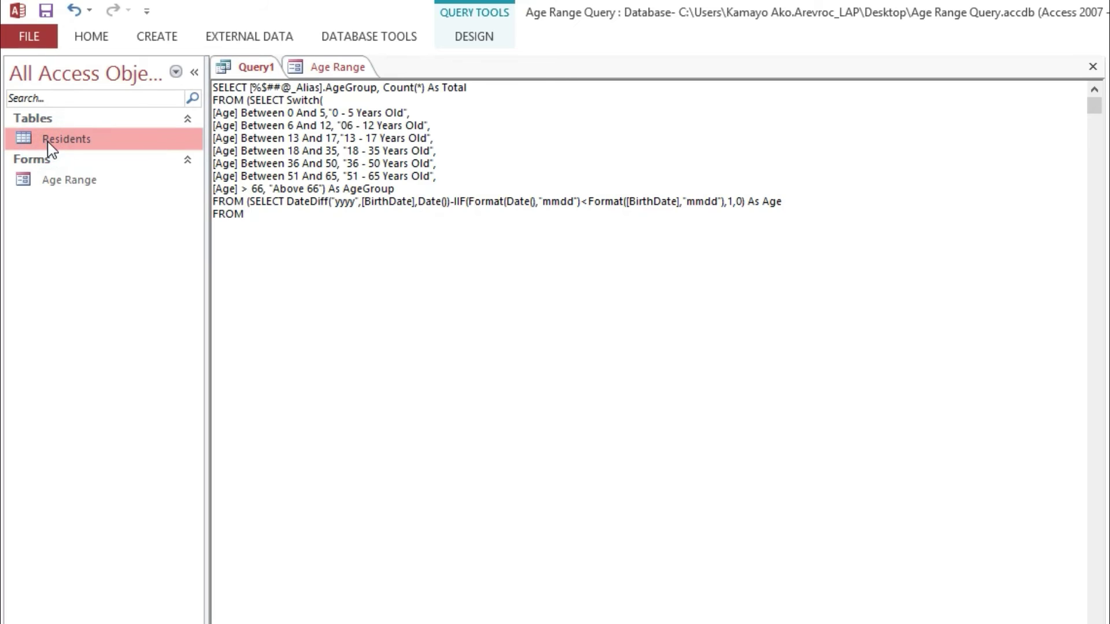
click(48, 142)
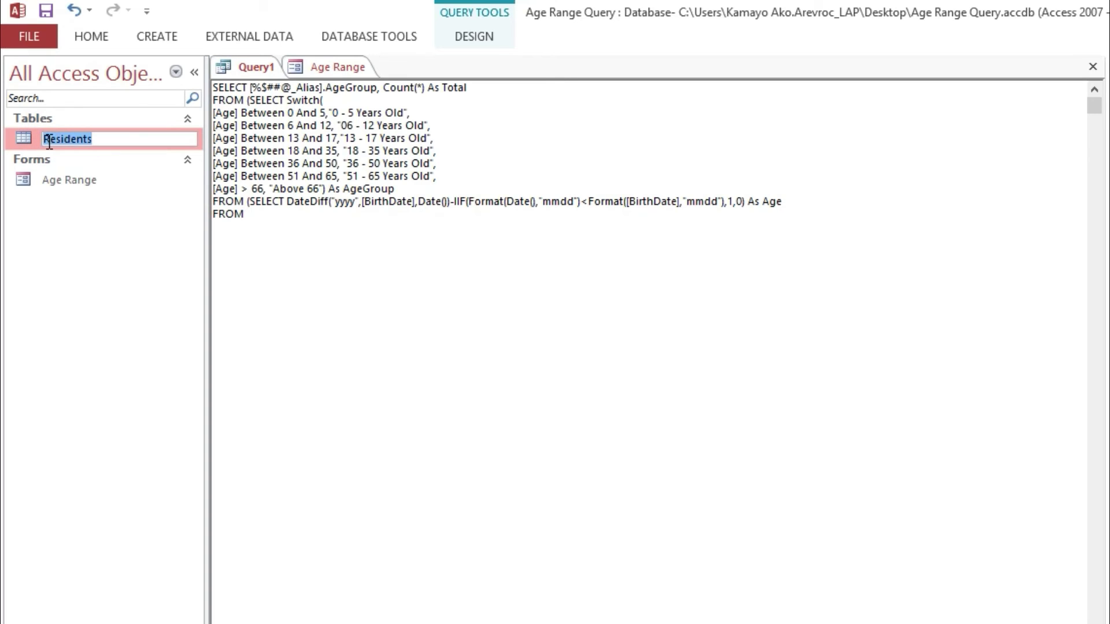
click(263, 219)
text(Residents) a)
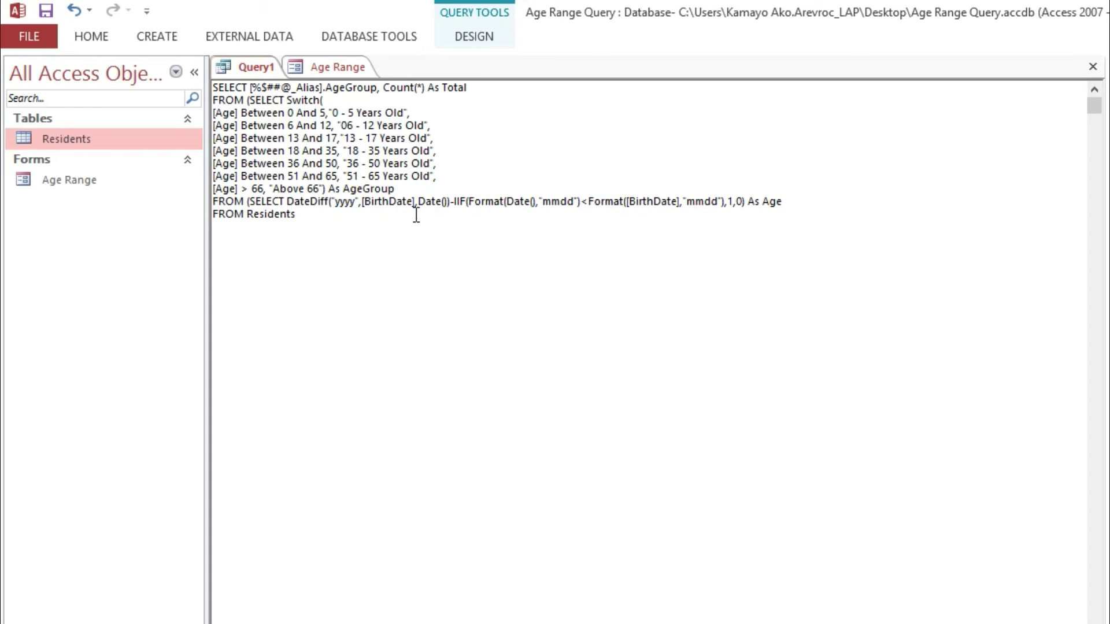
text())
text(a)
key(BackSpace)
text(As)
drag(249, 88, 323, 85)
key(ctrl+c)
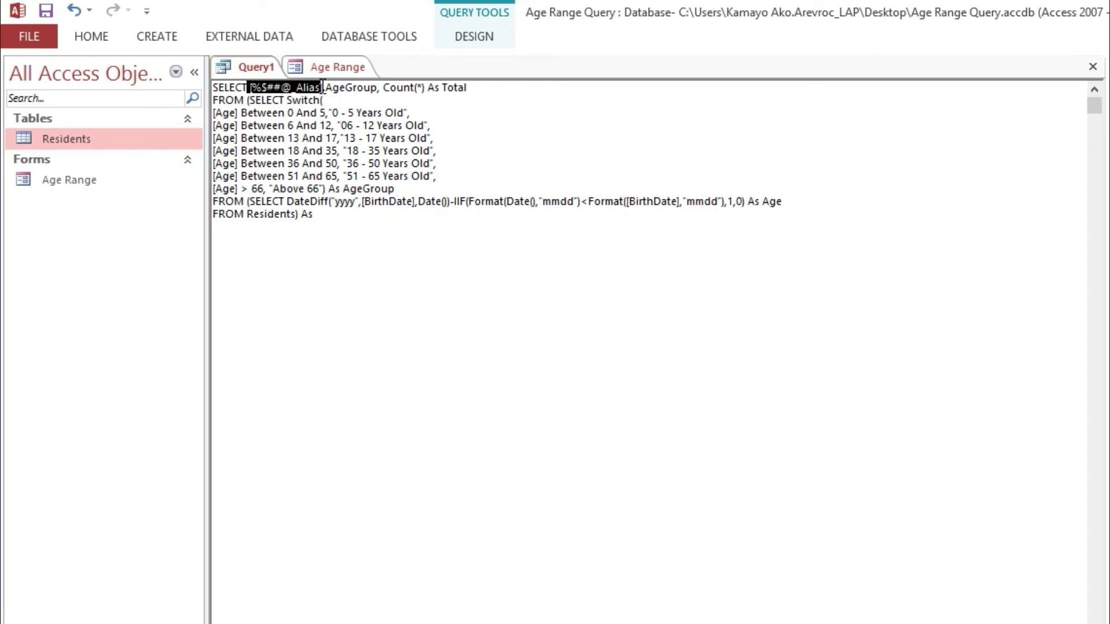
click(383, 228)
click(361, 222)
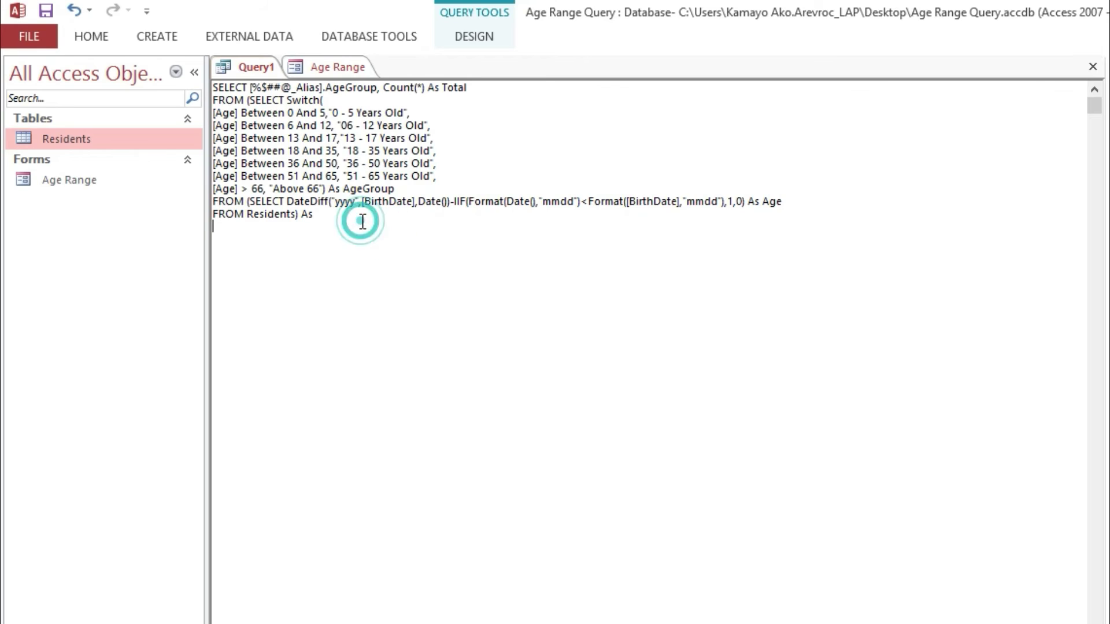
click(332, 215)
key(ctrl+v)
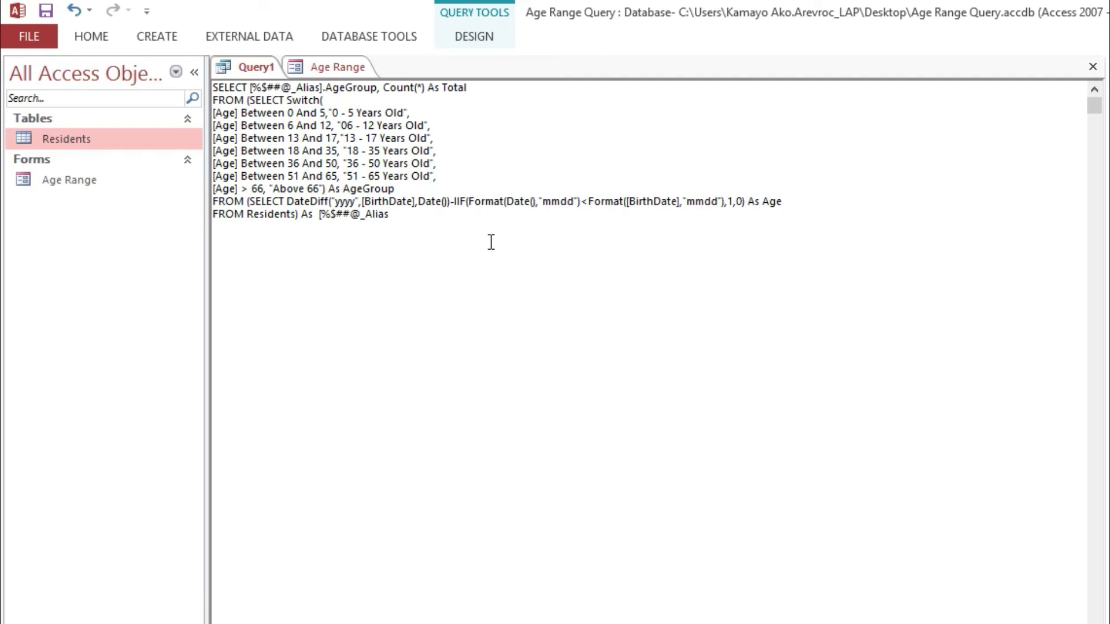
text(])
text())
text( As)
key(ctrl+v)
key(Return)
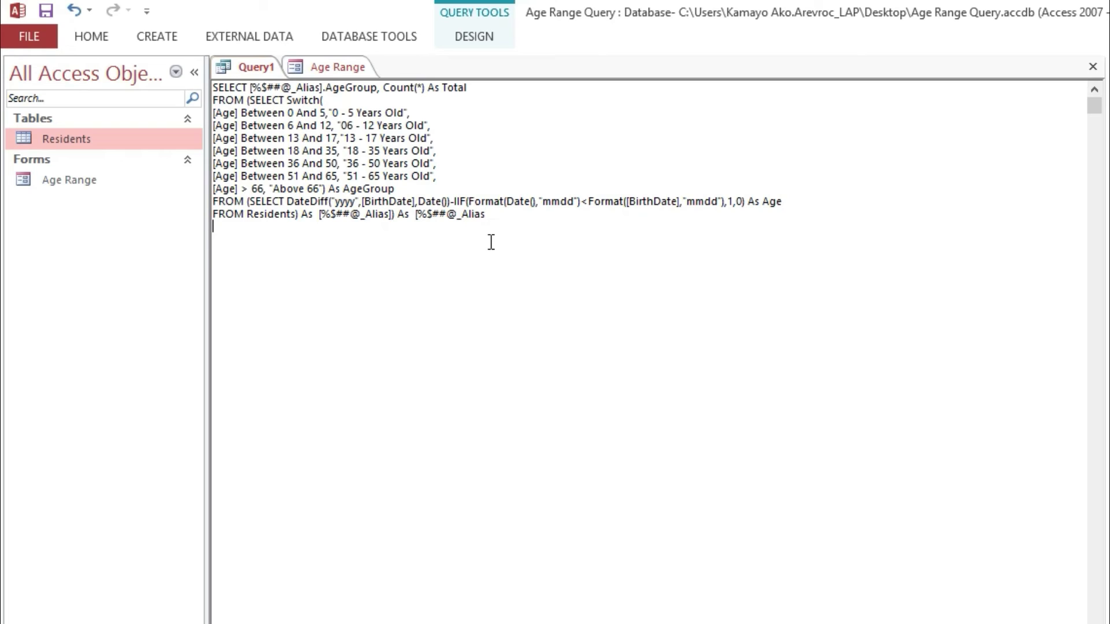
text(GROUP)
text( BY)
key(ctrl+v)
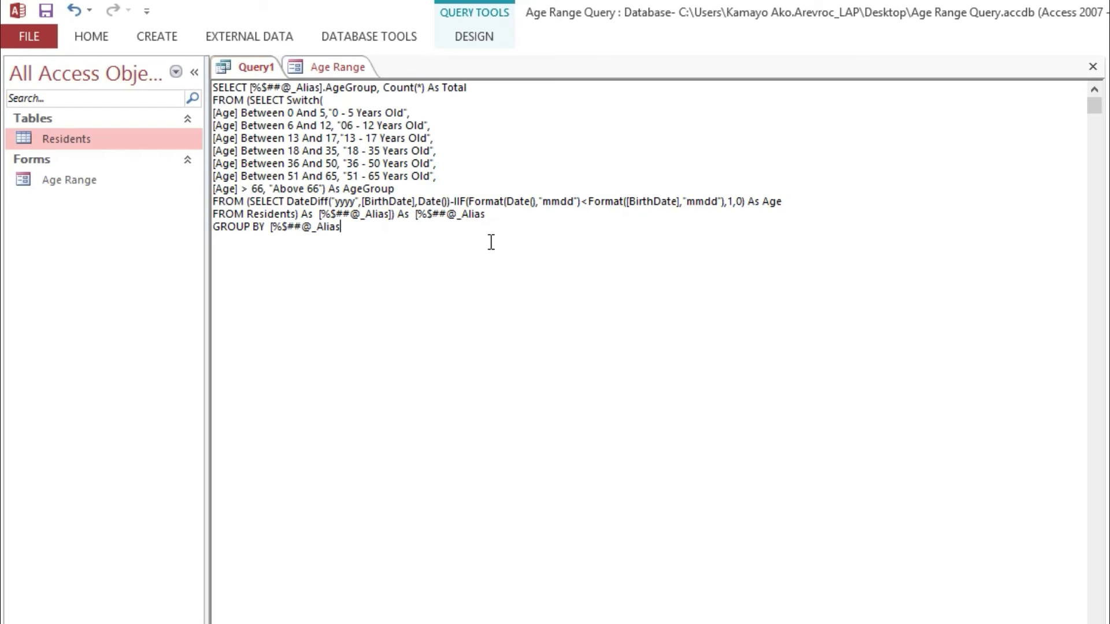
text(.a)
key(BackSpace)
text(Age)
text(Goup)
key(BackSpace)
key(BackSpace)
key(BackSpace)
key(BackSpace)
text(Group )
text(O)
text(RDER )
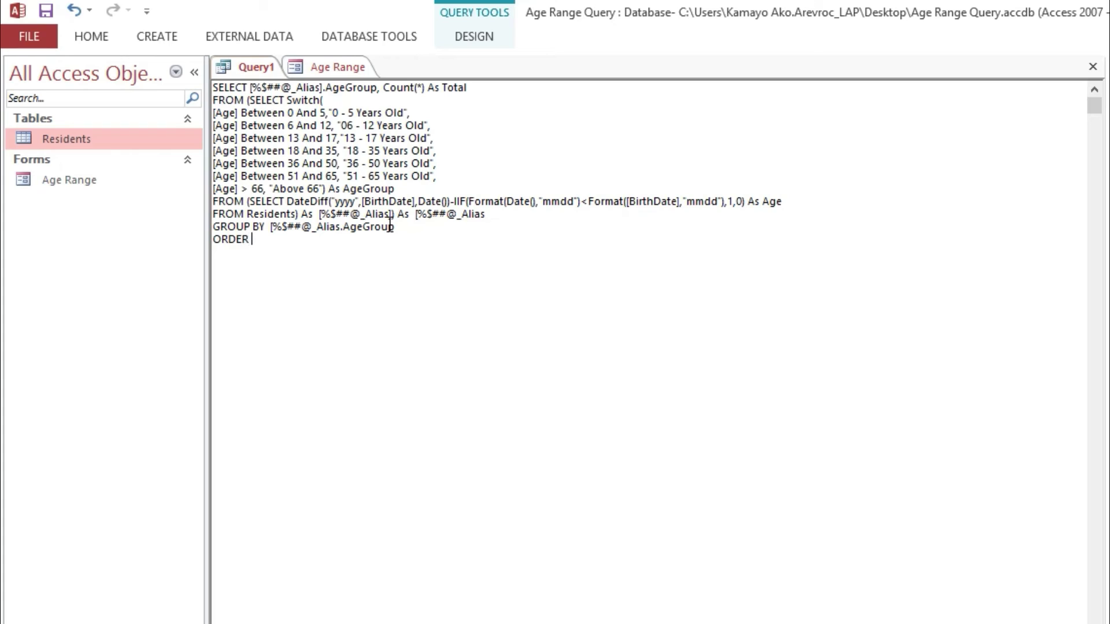
text(BY)
key(ctrl+v)
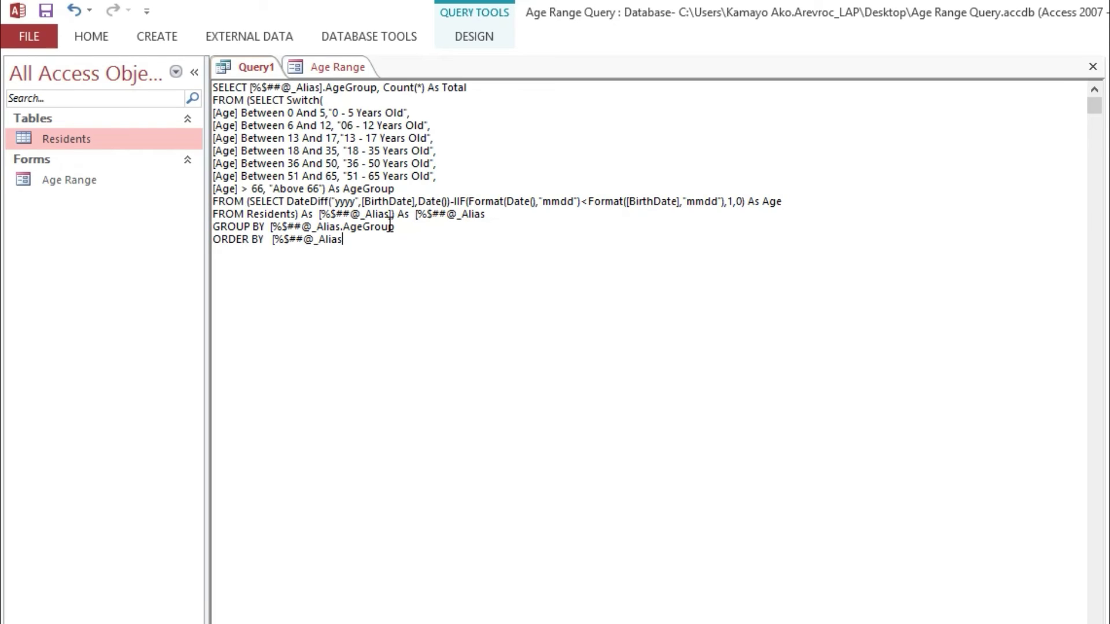
text(])
text(.)
text(Ag)
text(eG)
text(ro)
text(up)
text(;)
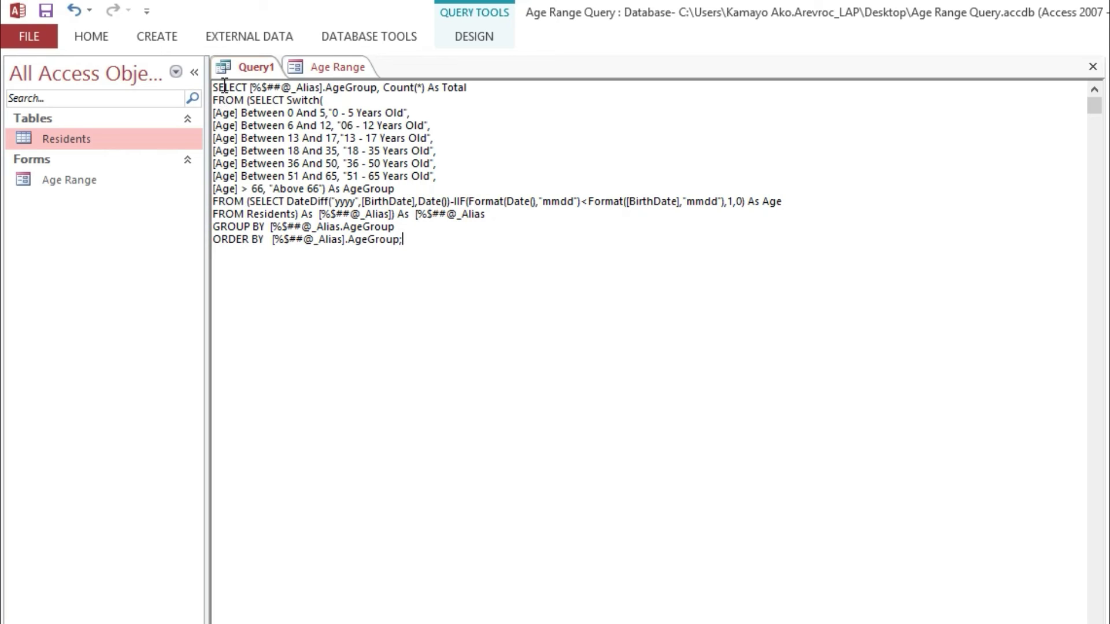
mouse_move(213, 88)
mouse_down()
mouse_move(255, 176)
mouse_move(423, 265)
mouse_up()
click(498, 144)
click(347, 67)
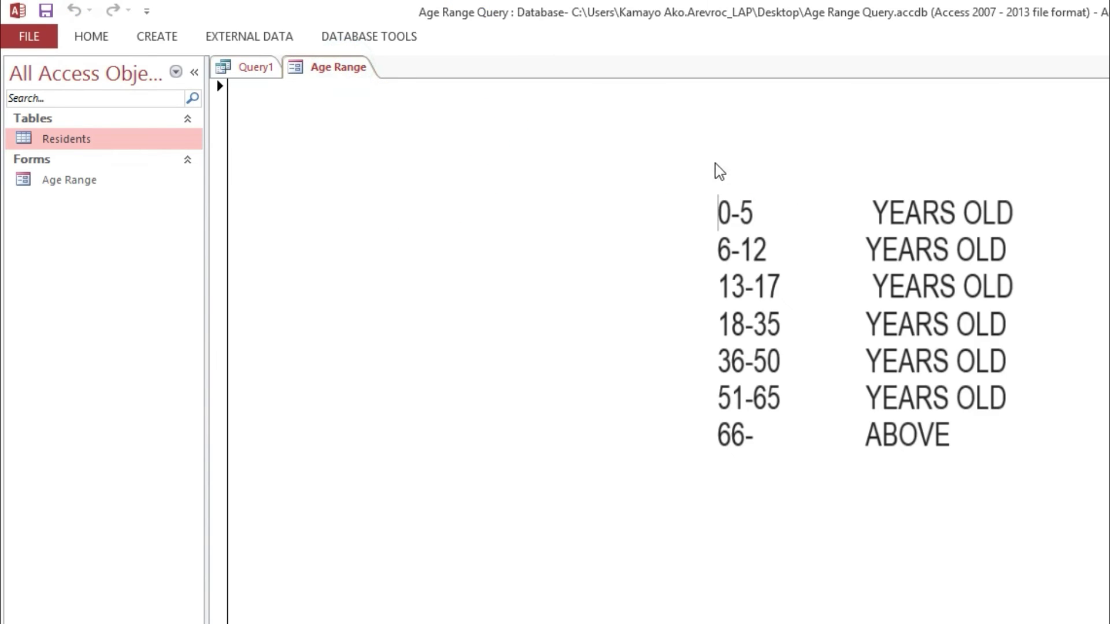
click(725, 206)
double_click(55, 140)
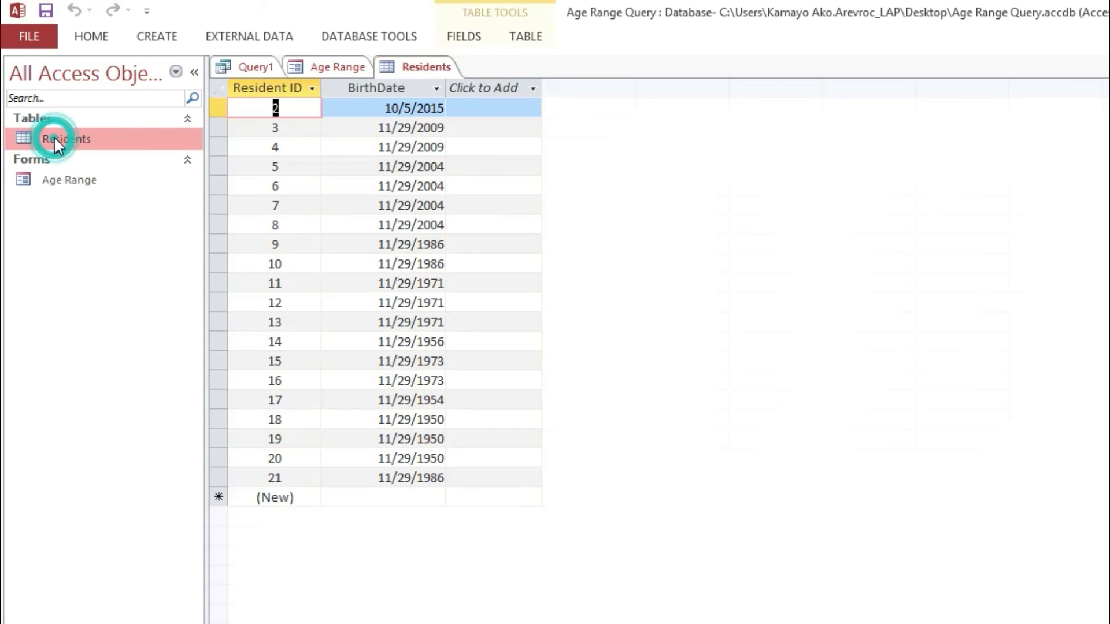
click(393, 92)
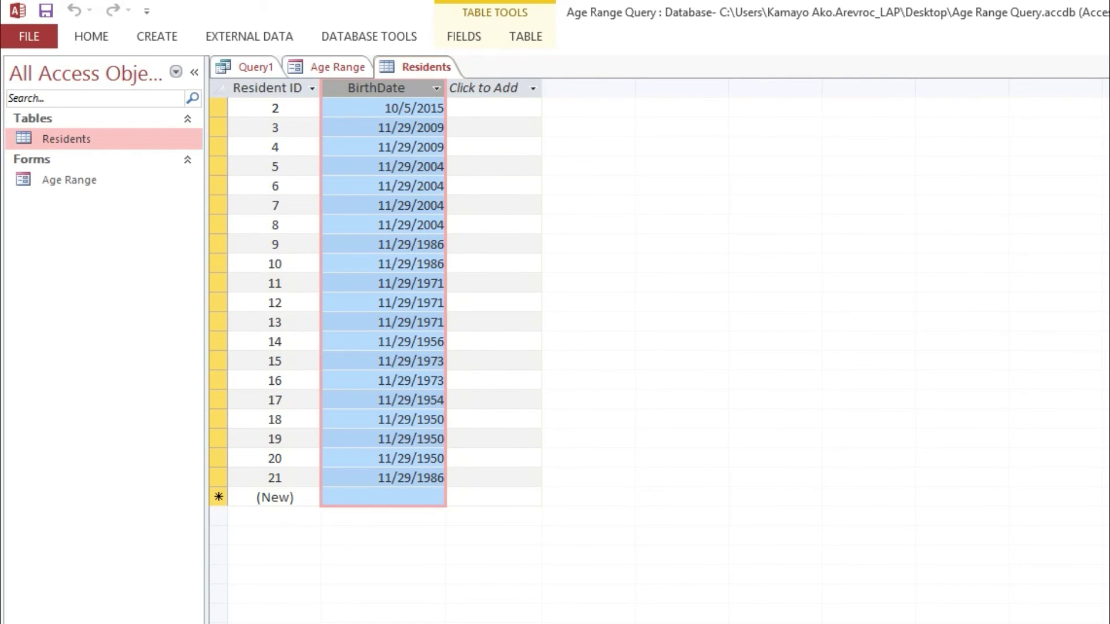
key(ctrl+w)
click(255, 65)
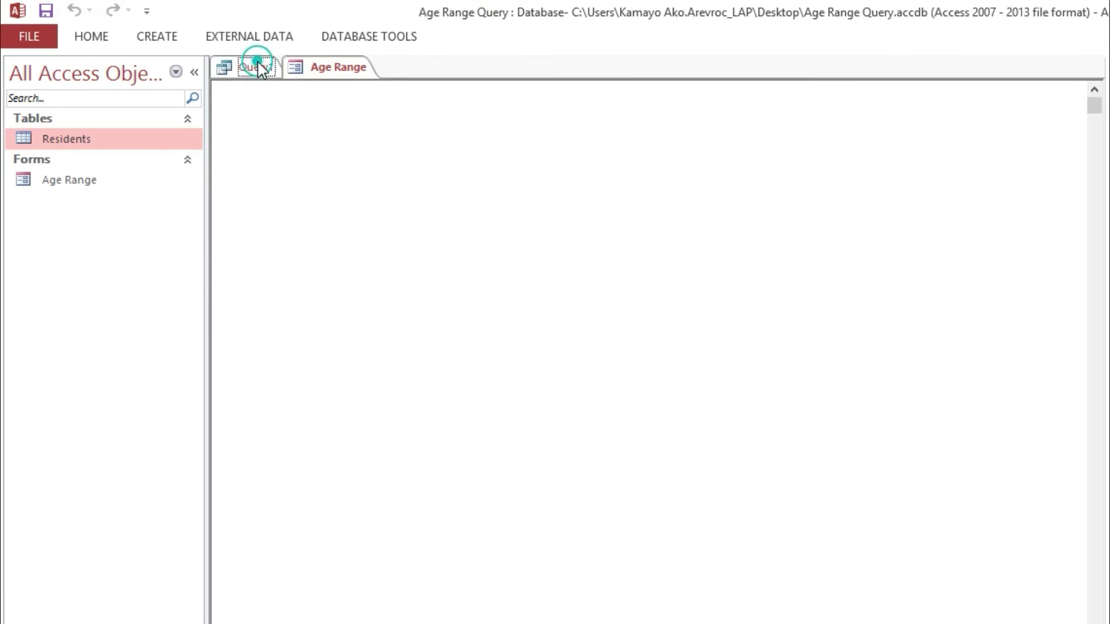
click(432, 248)
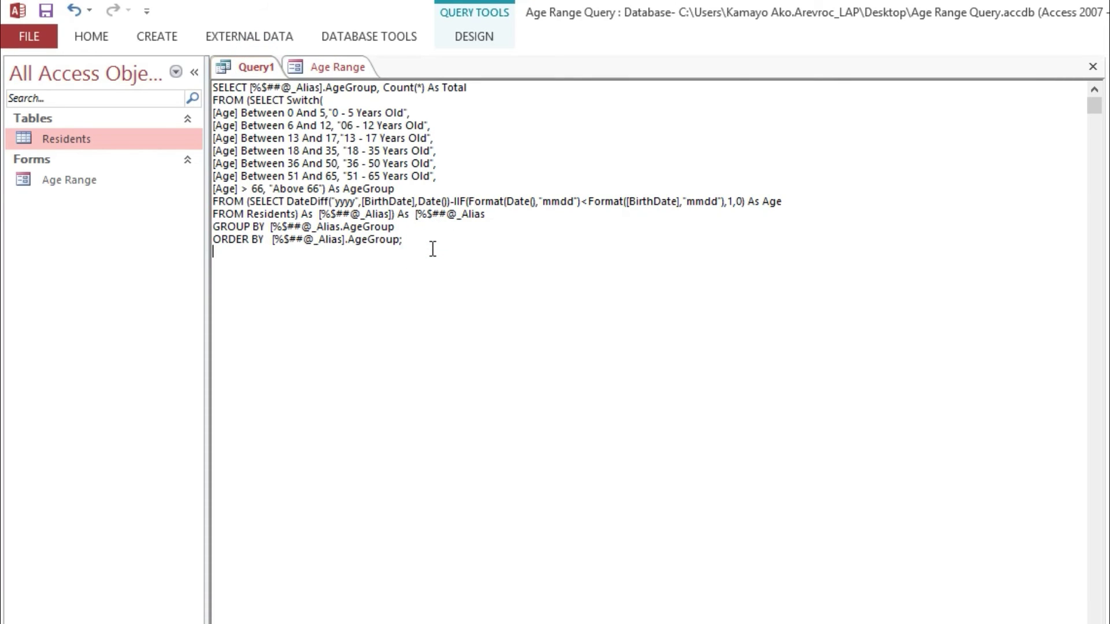
Save the query as AgeRangeCountQry, which raises an invalid bracketing error for the alias.
key(ctrl+s)
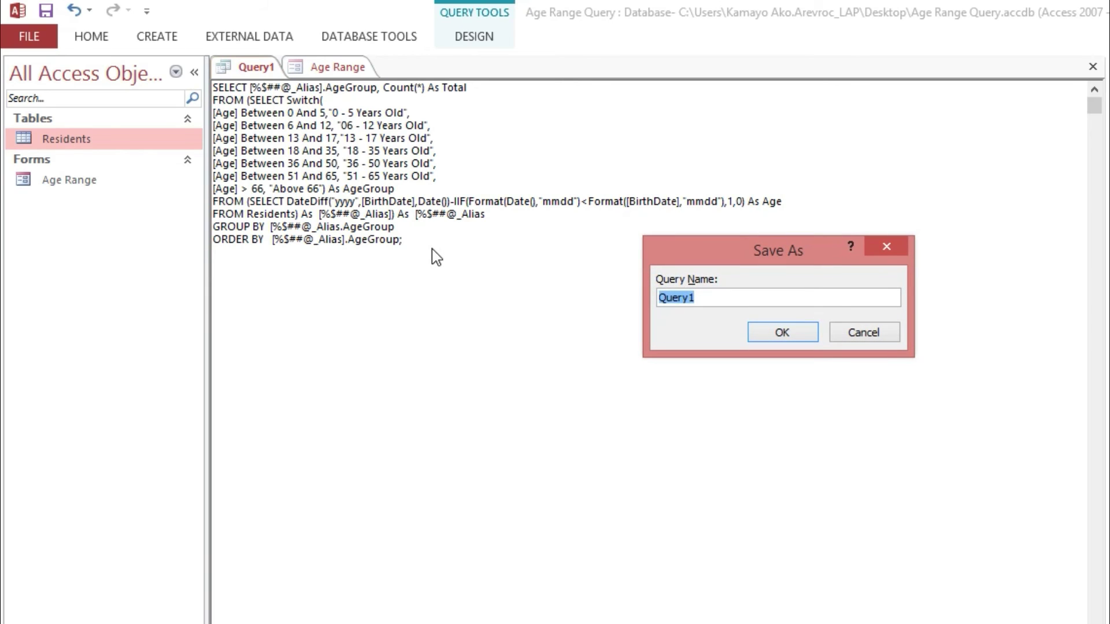
text(Age)
text(Rang)
text(e)
text(Count)
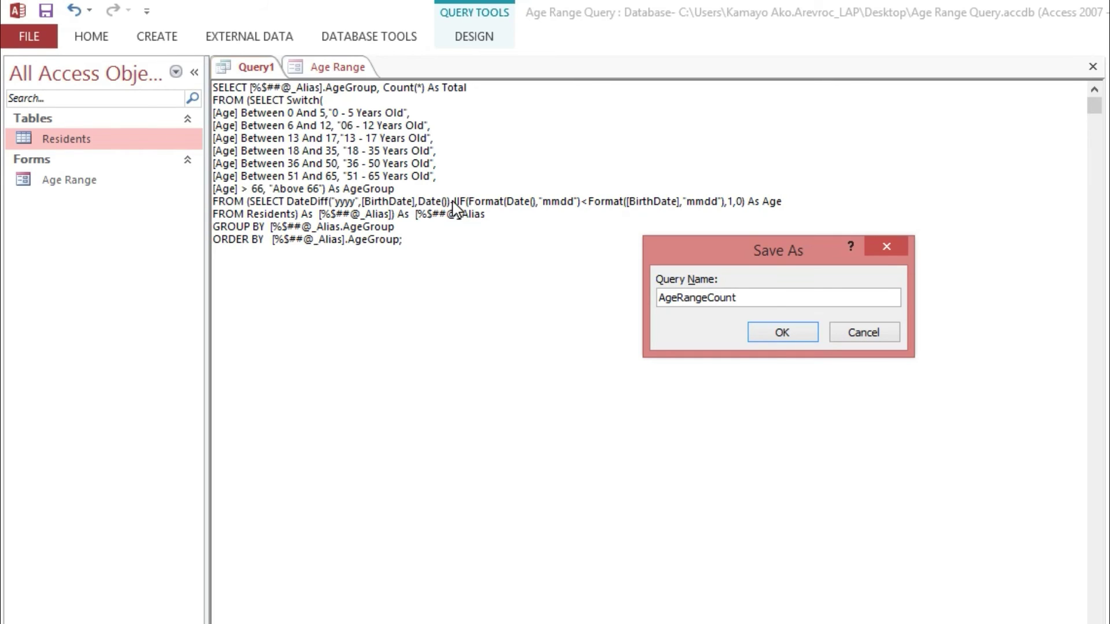
text(Qr)
text(y)
double_click(781, 299)
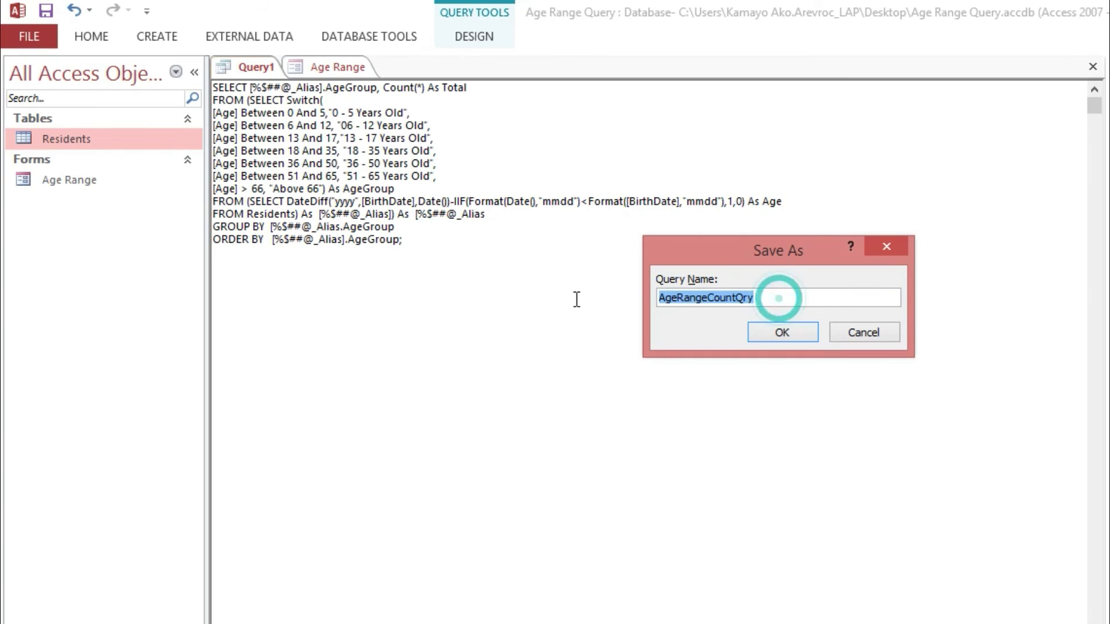
click(781, 334)
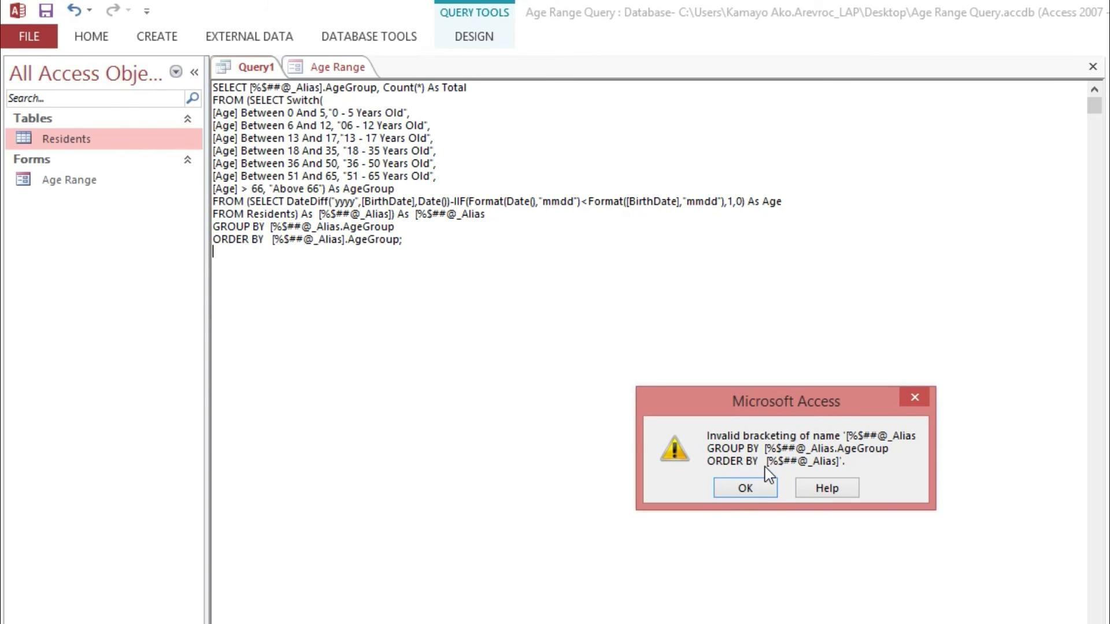
Add the missing closing bracket after the GROUP BY alias and retry saving as AgeRangeCountQry.
click(753, 487)
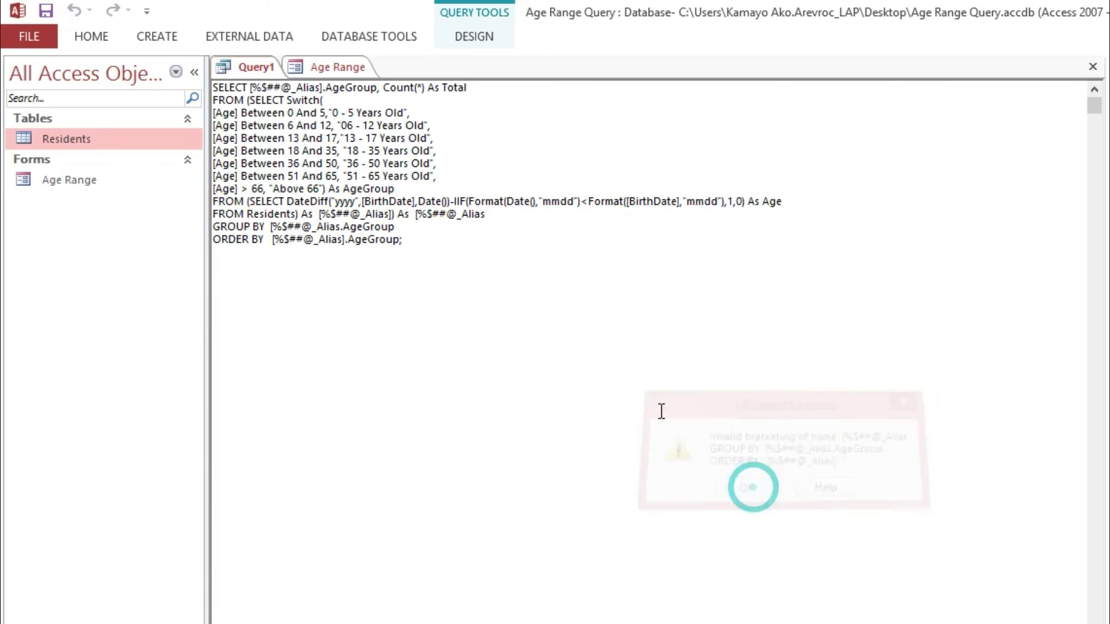
click(340, 227)
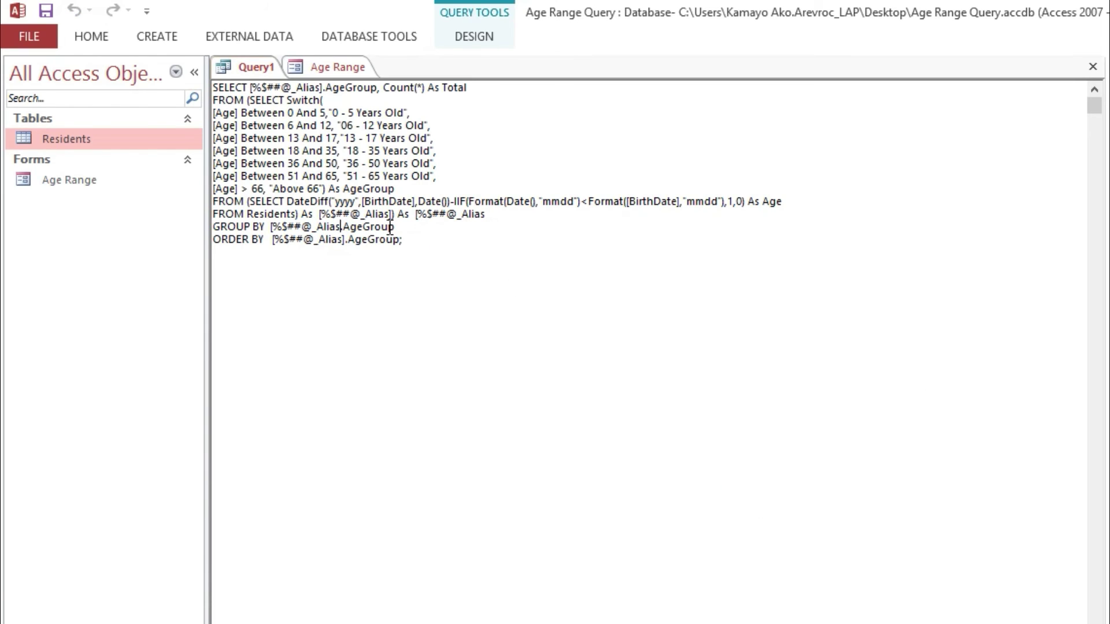
text(])
click(414, 303)
key(ctrl+s)
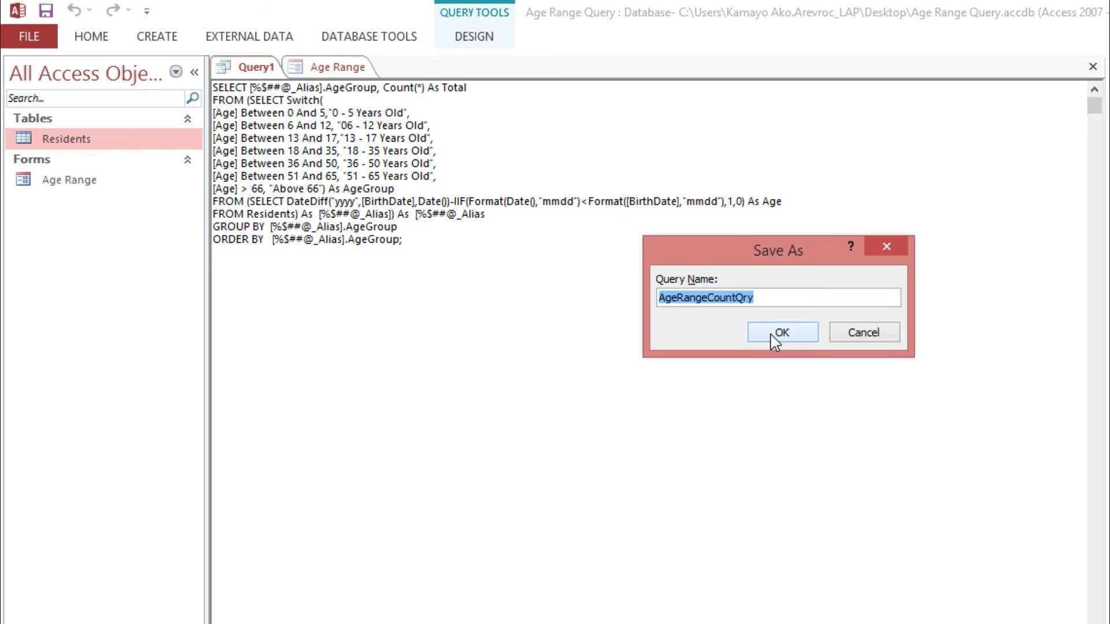
click(771, 334)
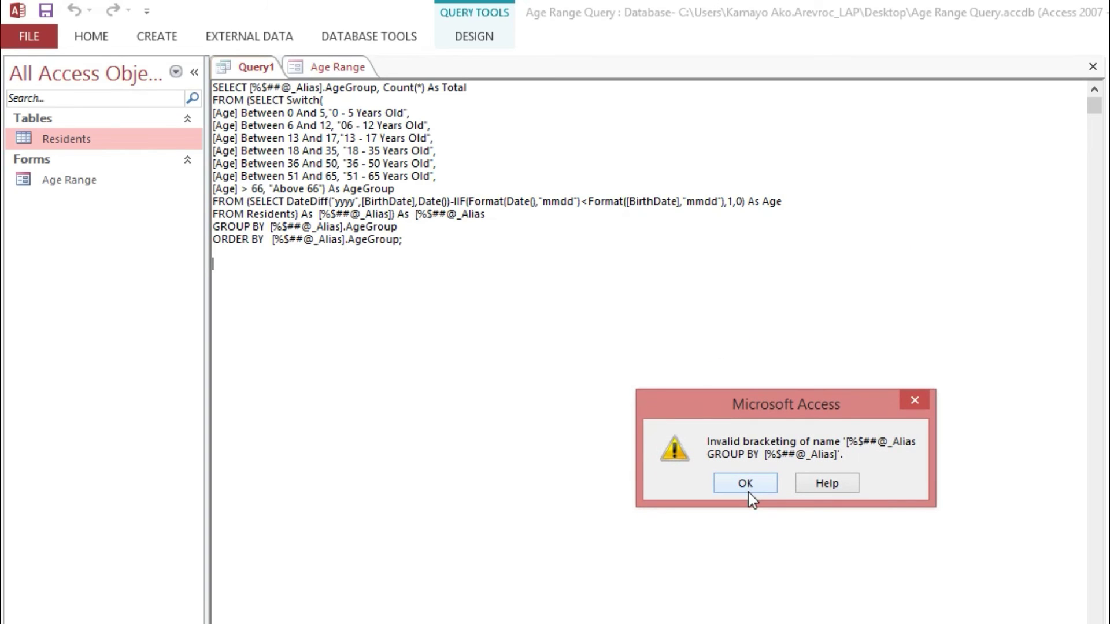
Dismiss the repeated bracketing error and save the query as AgeRangeCountQry.
click(729, 486)
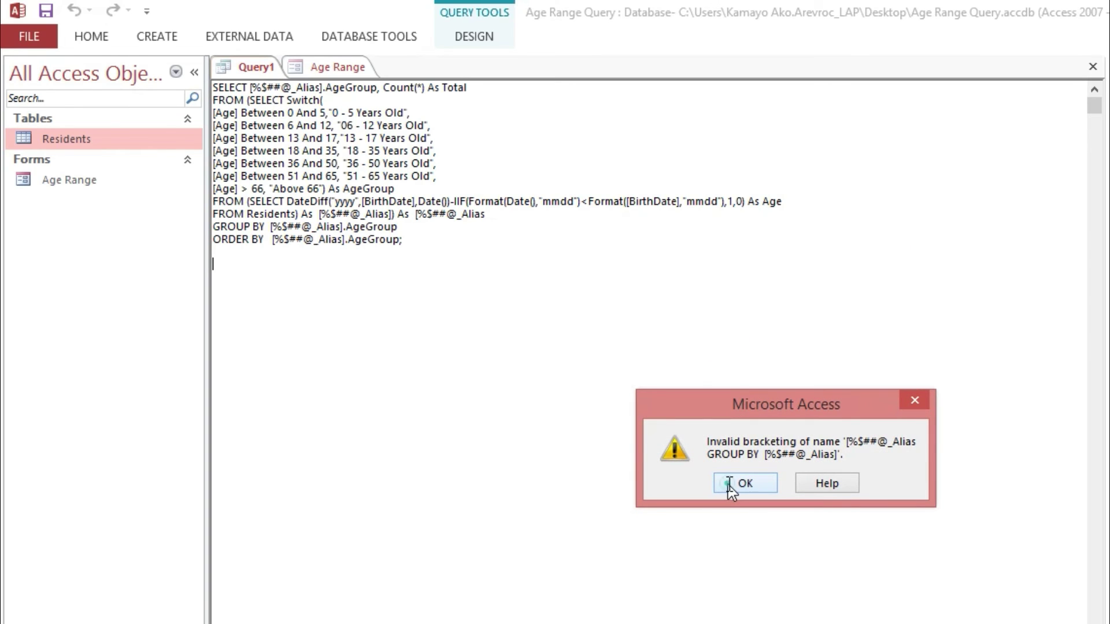
click(516, 213)
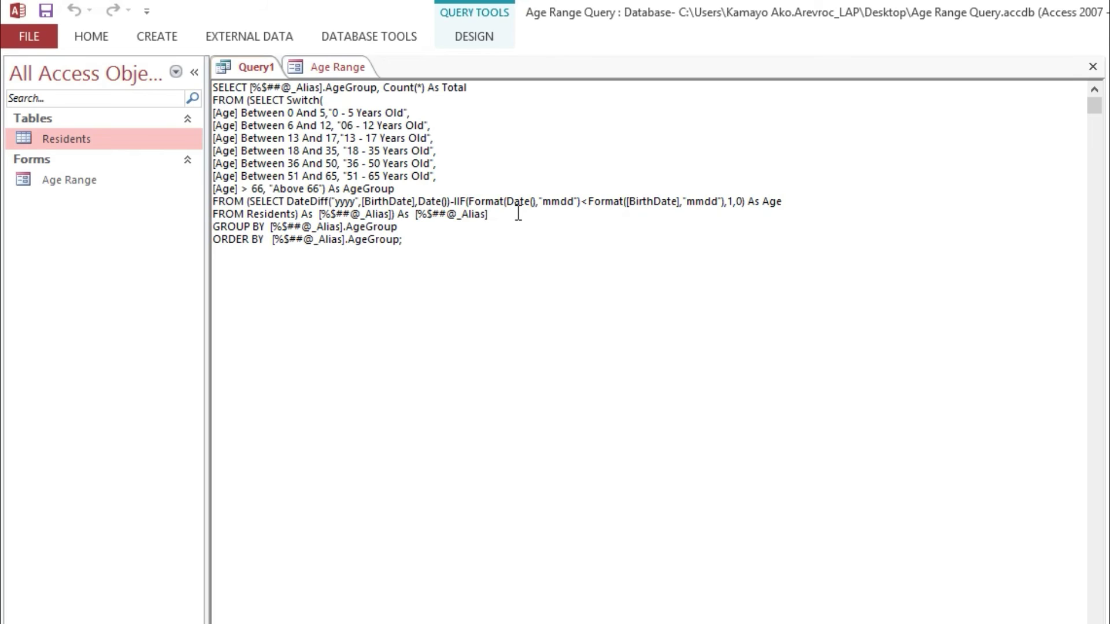
click(508, 141)
click(488, 301)
key(ctrl+s)
click(765, 328)
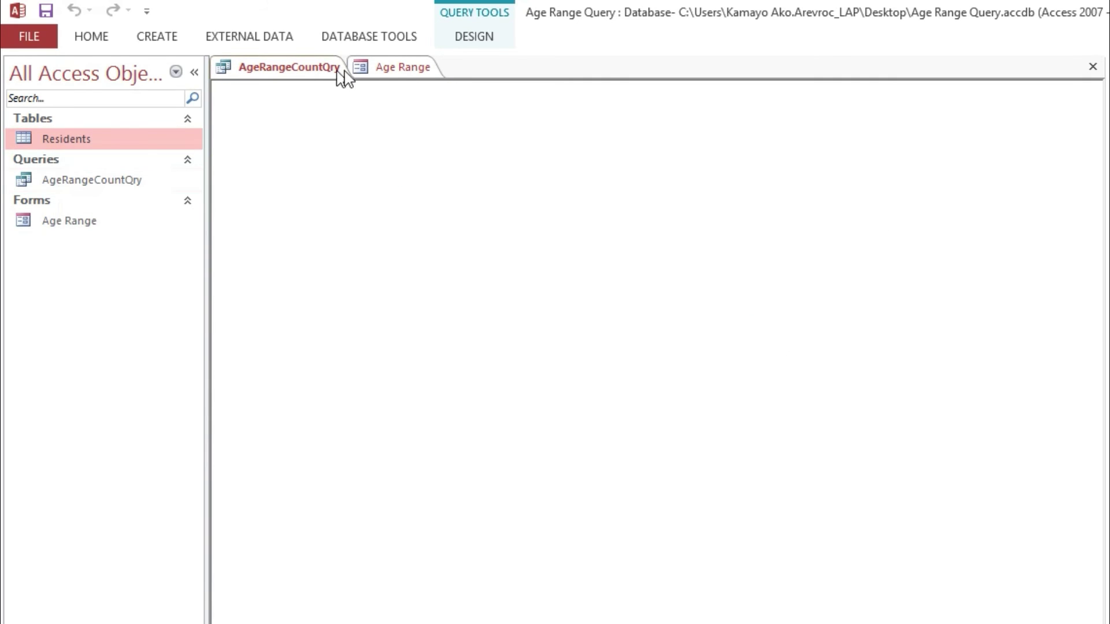
Open AgeRangeCountQry and fit the AgeGroup column to the seven age-group labels.
click(402, 69)
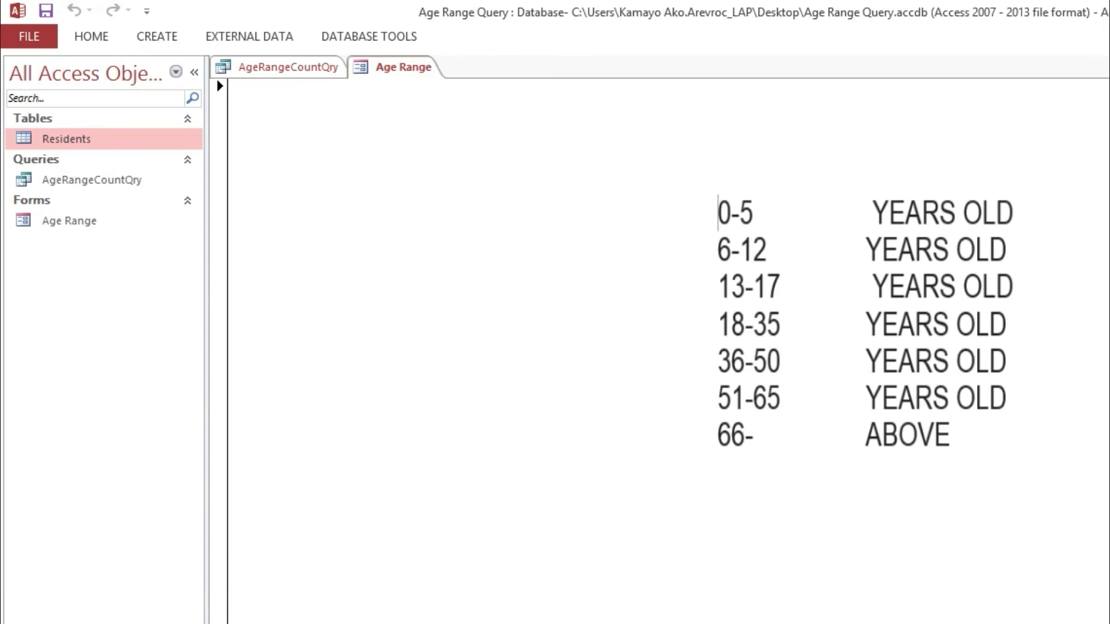
click(715, 209)
double_click(93, 179)
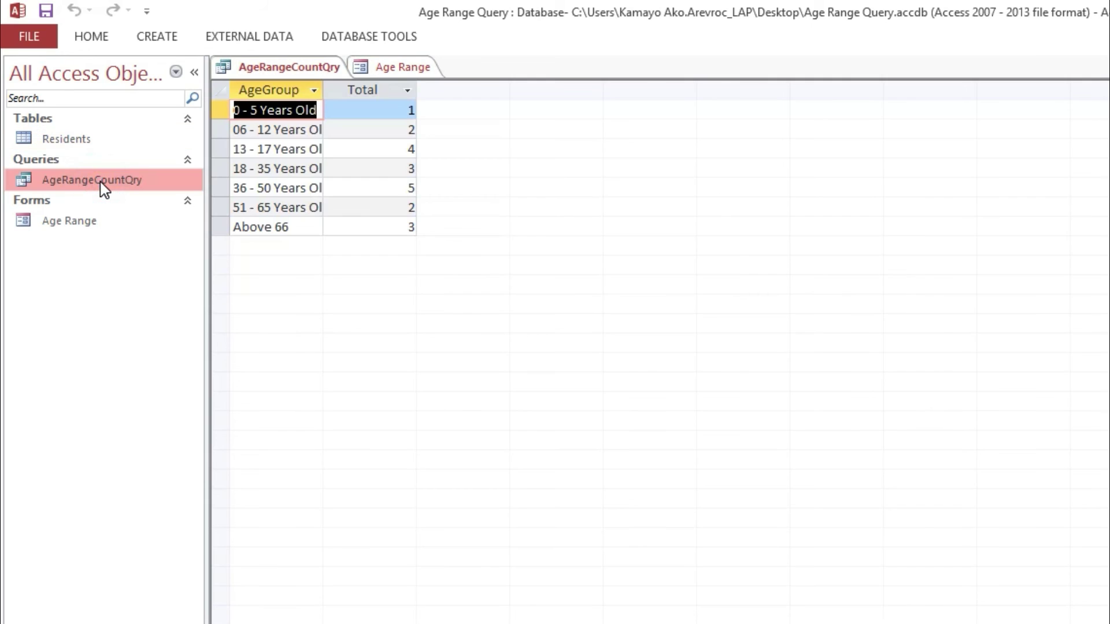
drag(327, 89, 437, 94)
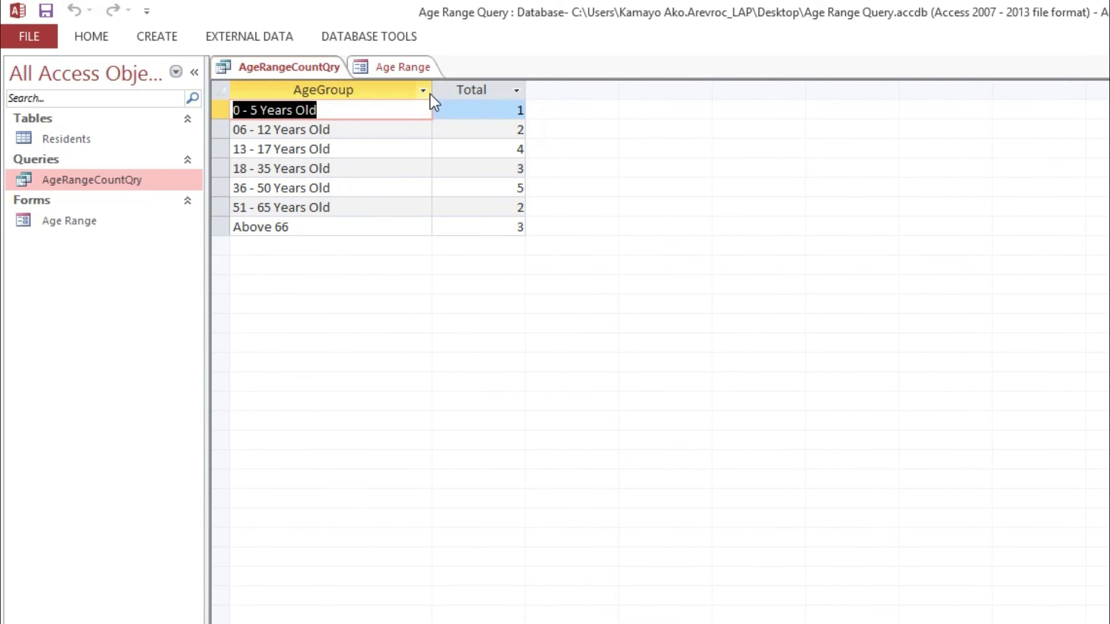
drag(434, 92, 348, 92)
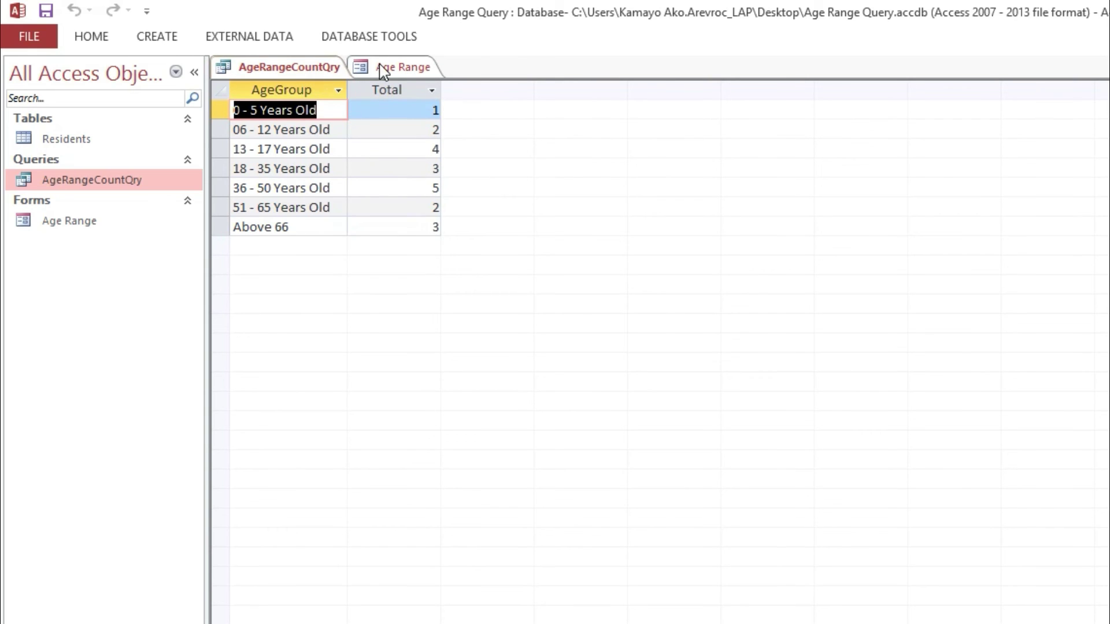
click(297, 68)
click(294, 68)
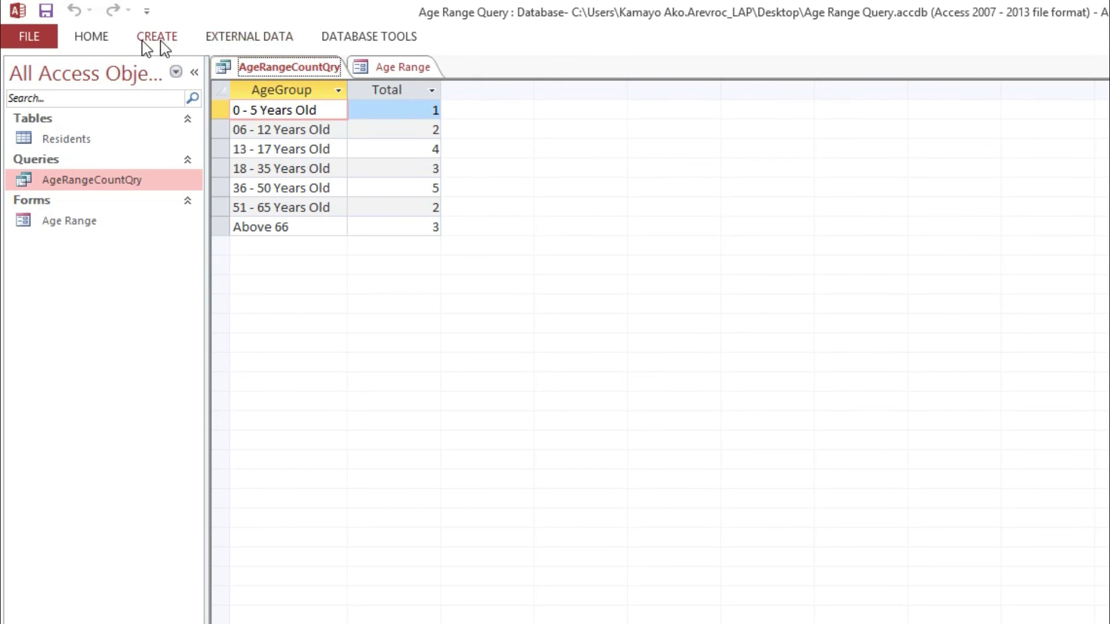
Review the query's SQL, return to Datasheet View, and close it saving the layout.
click(106, 40)
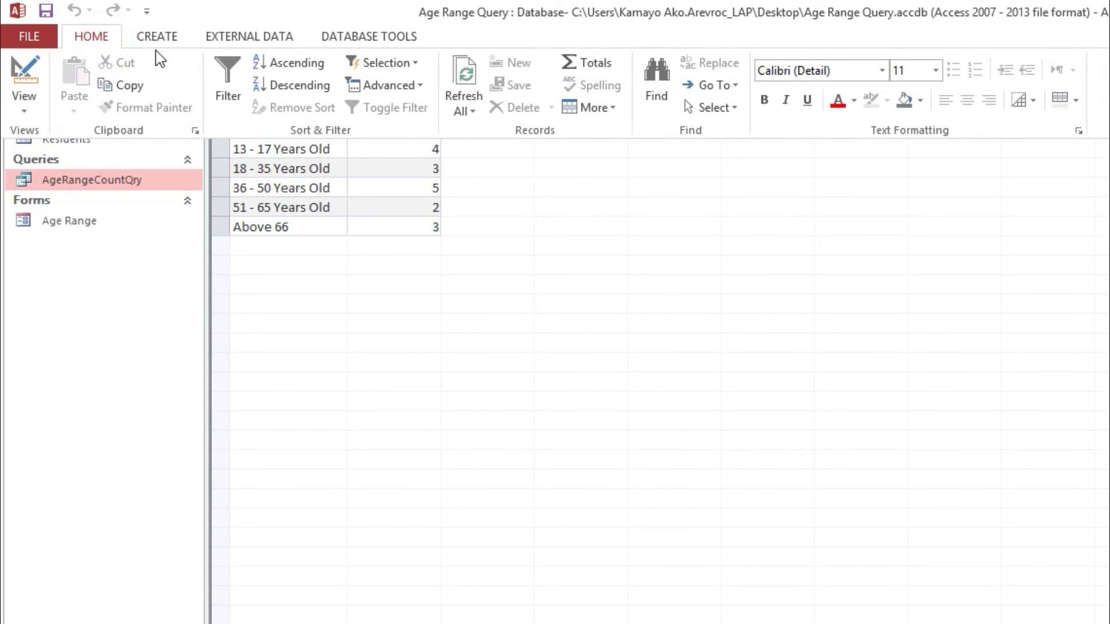
click(34, 114)
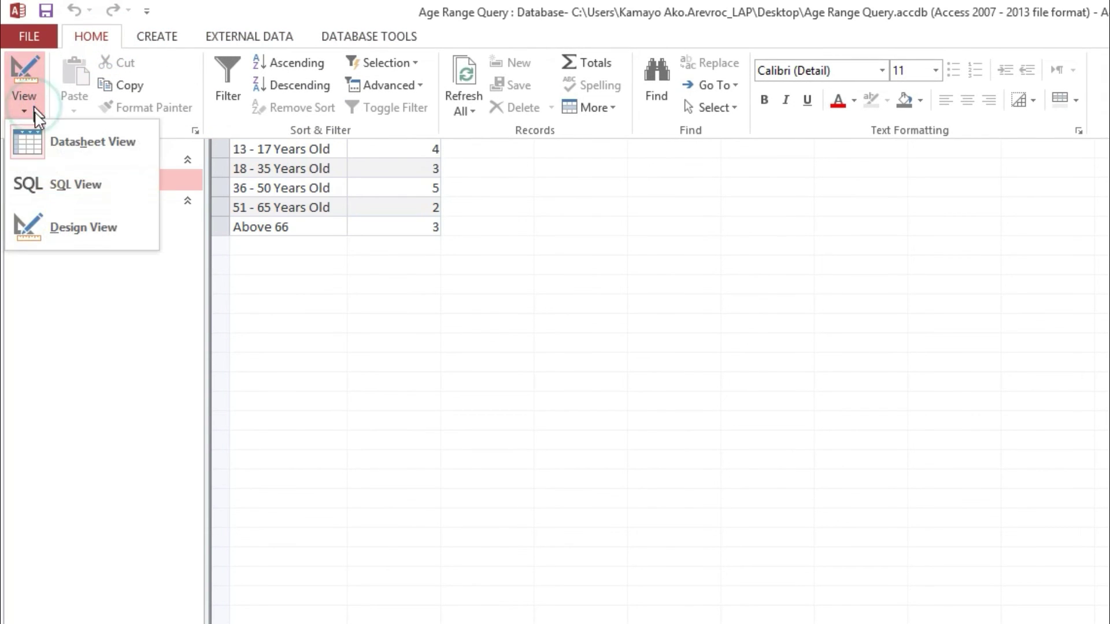
click(35, 184)
click(565, 111)
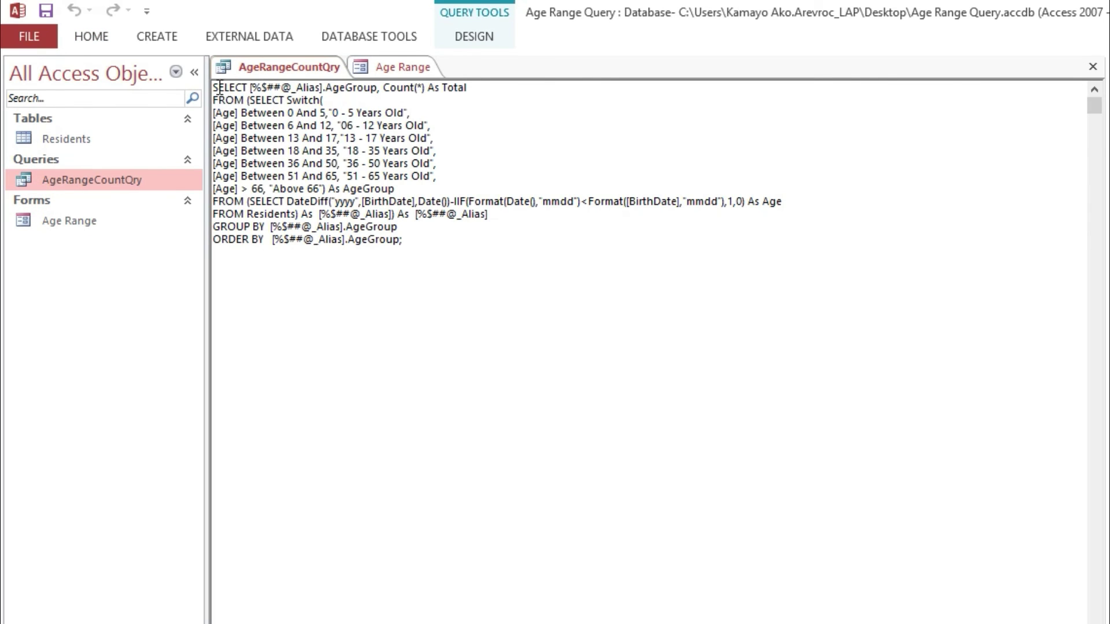
drag(220, 88, 343, 300)
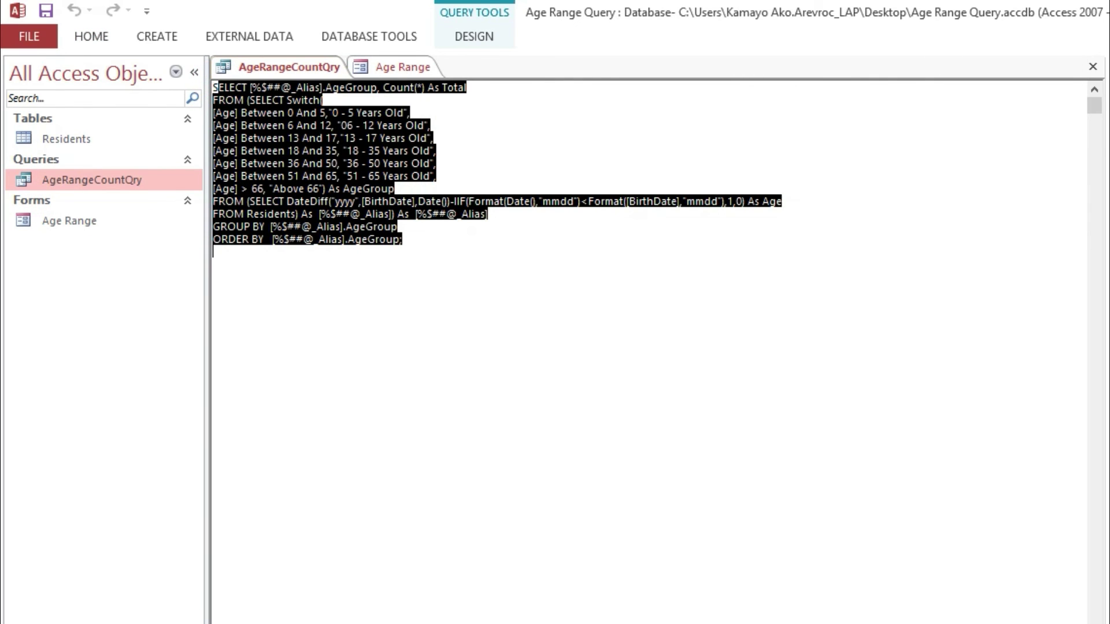
click(91, 38)
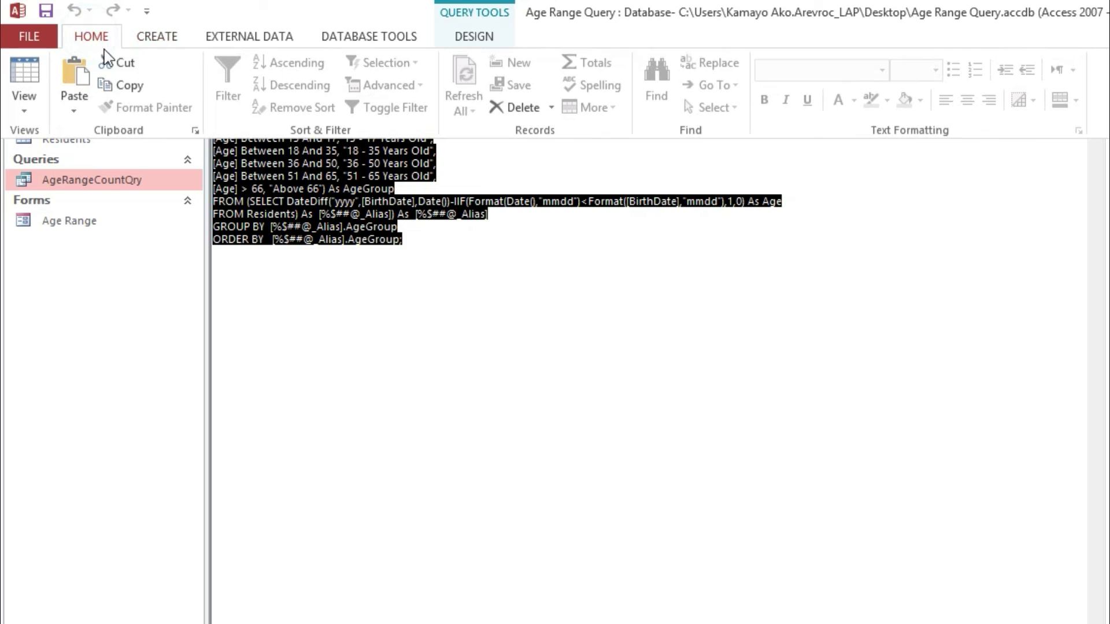
click(25, 72)
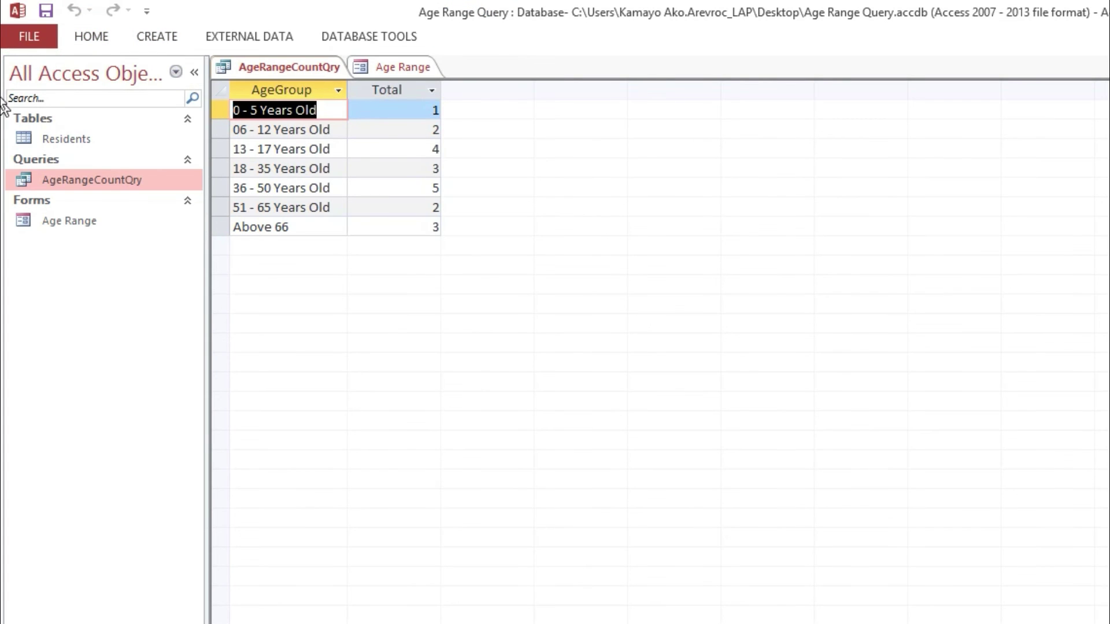
key(ctrl+w)
click(685, 481)
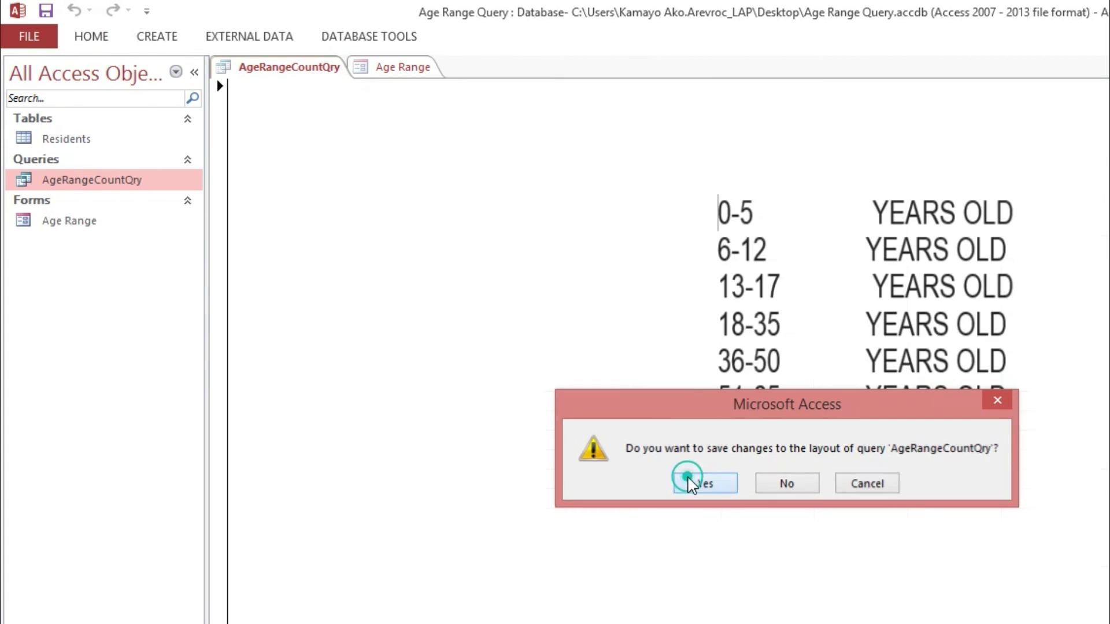
Put the Age Range form in Design view and shrink the age-range picture onto the right side.
right_click(514, 199)
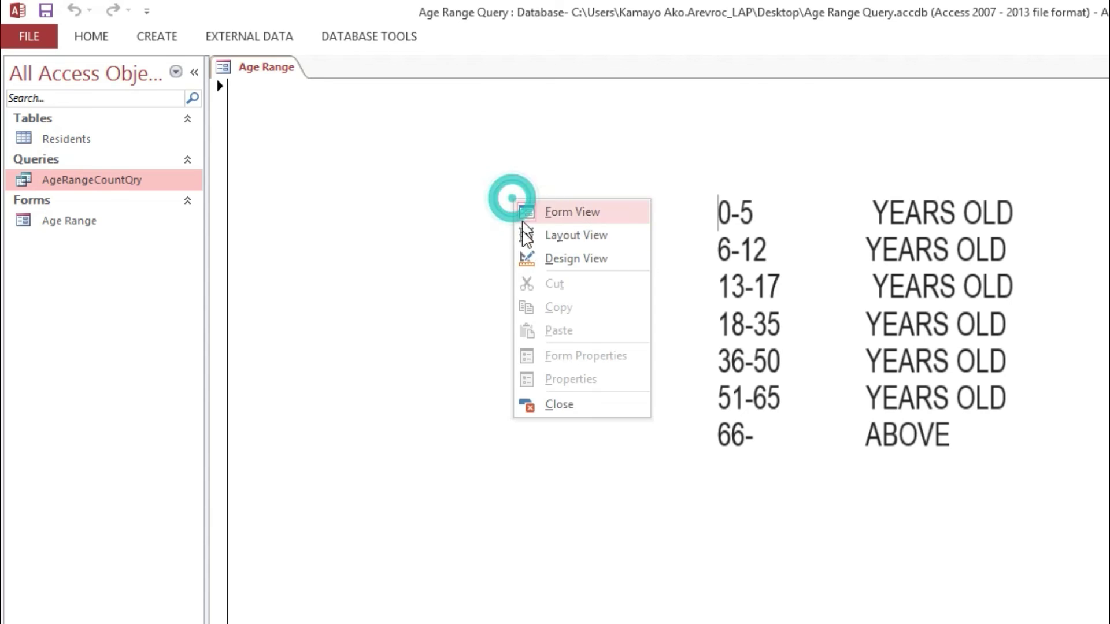
click(527, 258)
click(773, 205)
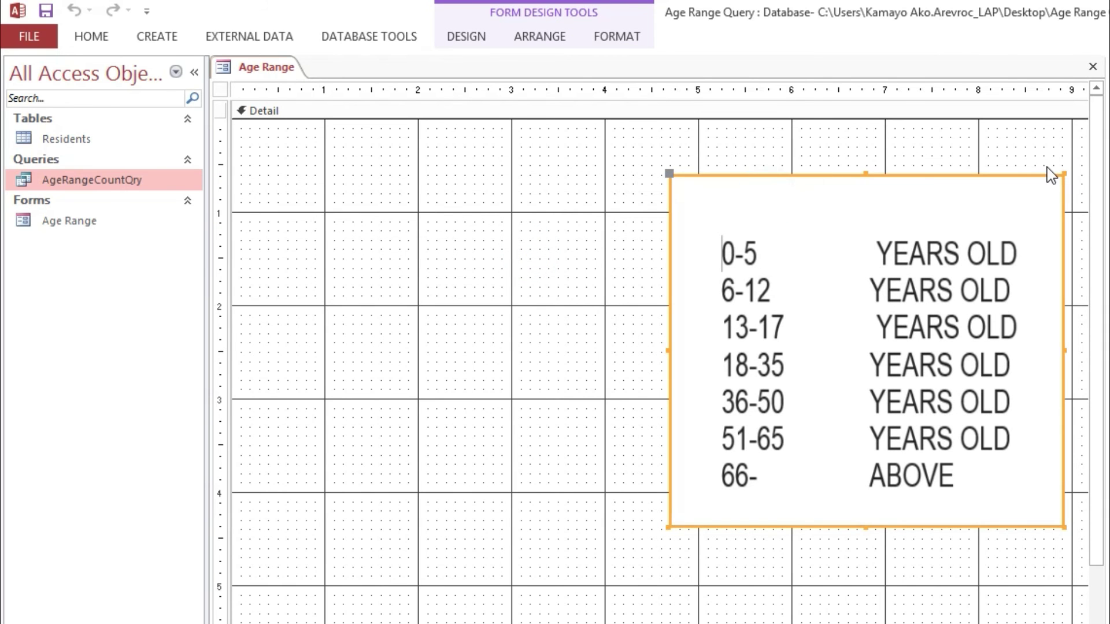
mouse_move(1062, 173)
mouse_down()
mouse_move(837, 255)
mouse_move(929, 253)
mouse_up()
click(586, 217)
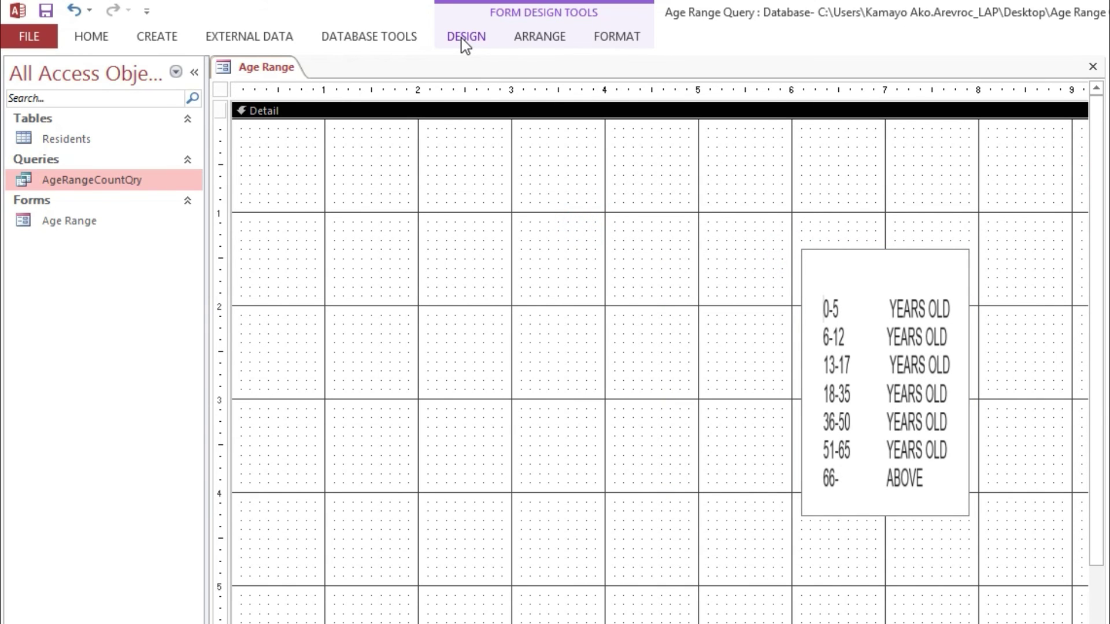
Expand the full Controls gallery on the Form Design tab.
click(165, 41)
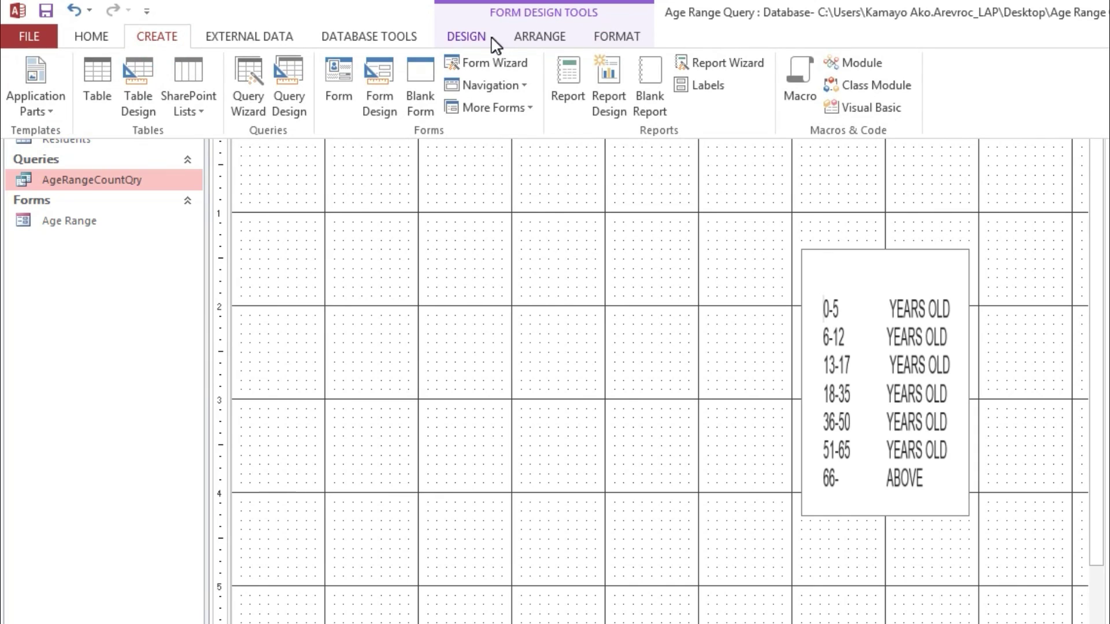
click(493, 43)
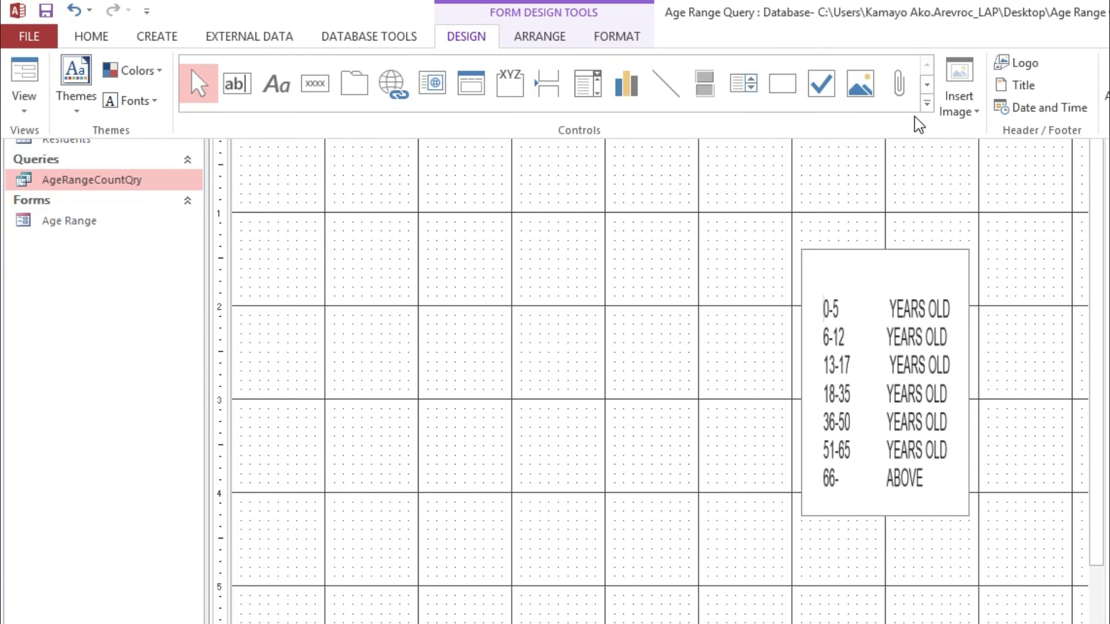
click(925, 104)
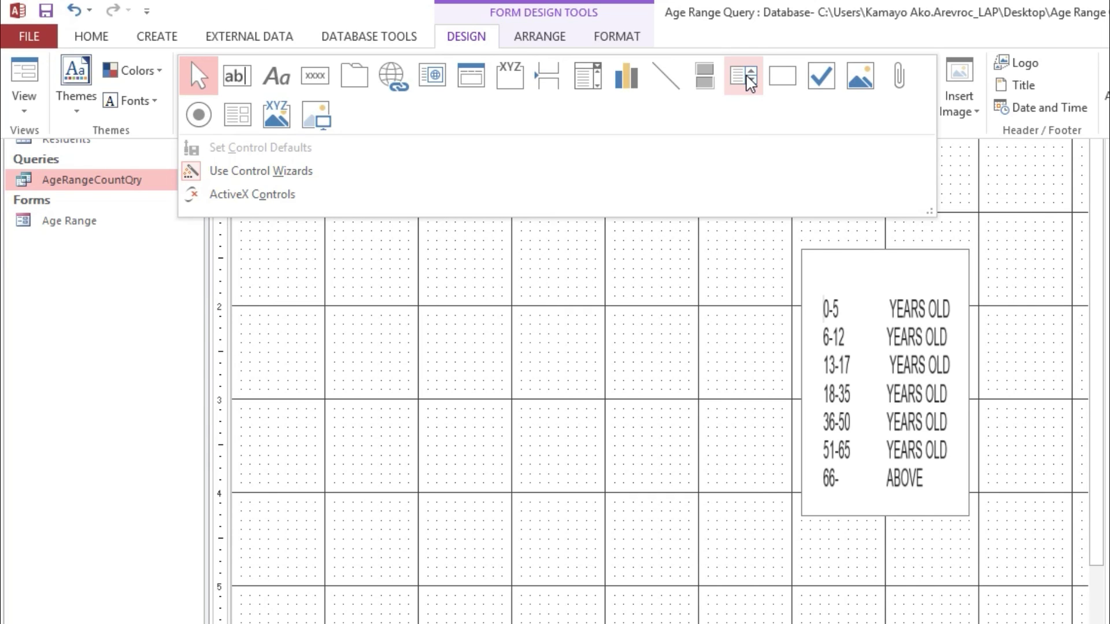
Draw a list box filled with AgeGroup and Total from AgeRangeCountQry via the List Box Wizard.
click(749, 79)
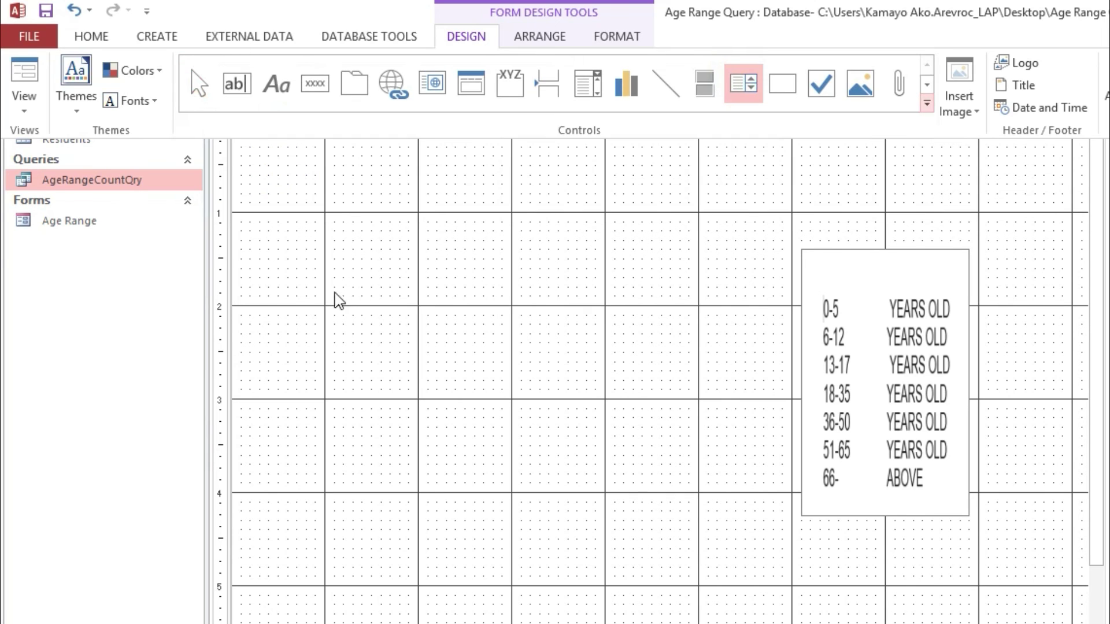
drag(307, 194, 671, 464)
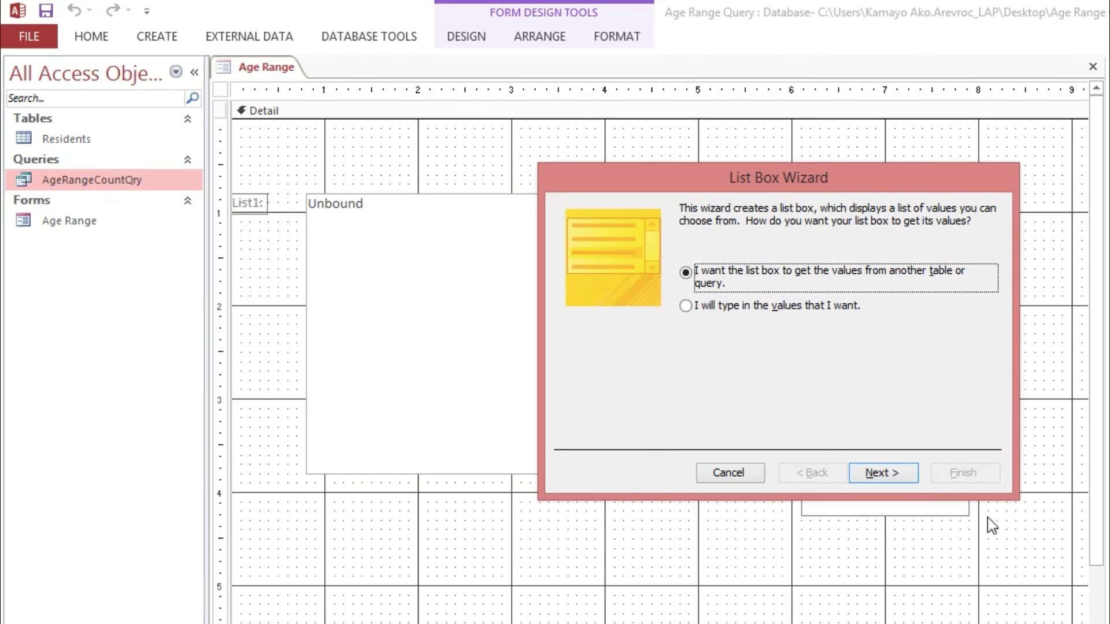
click(882, 472)
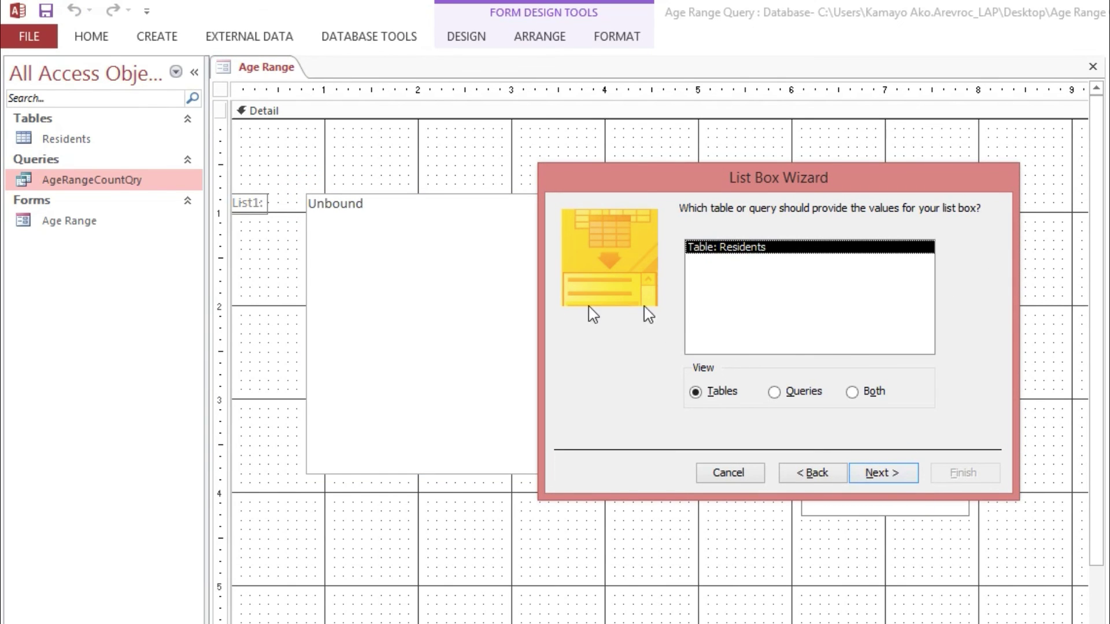
click(774, 392)
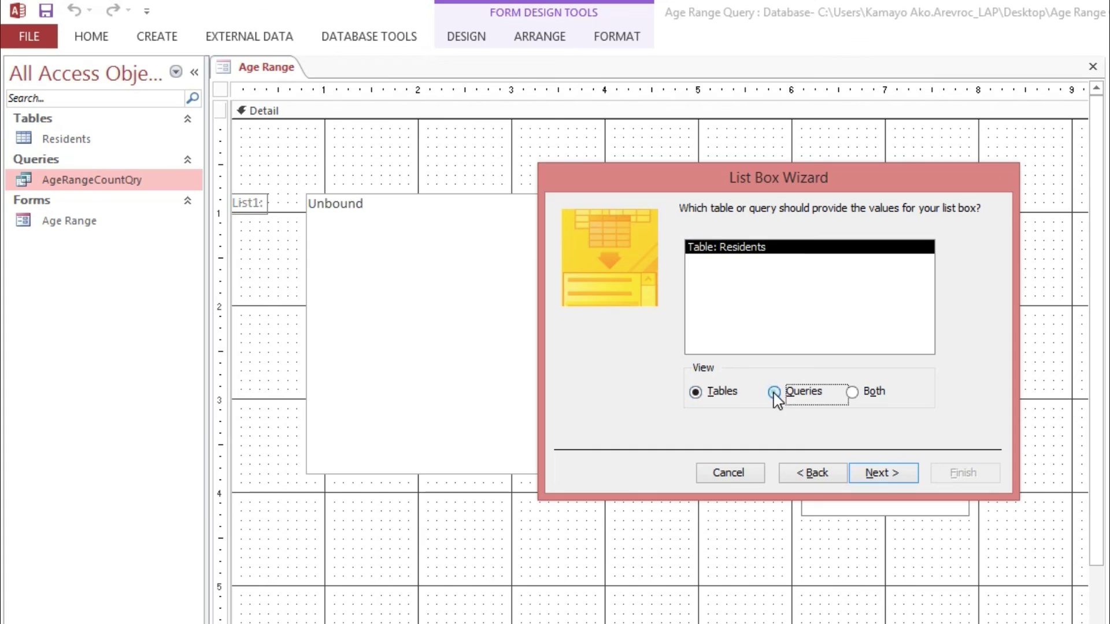
click(882, 473)
click(745, 369)
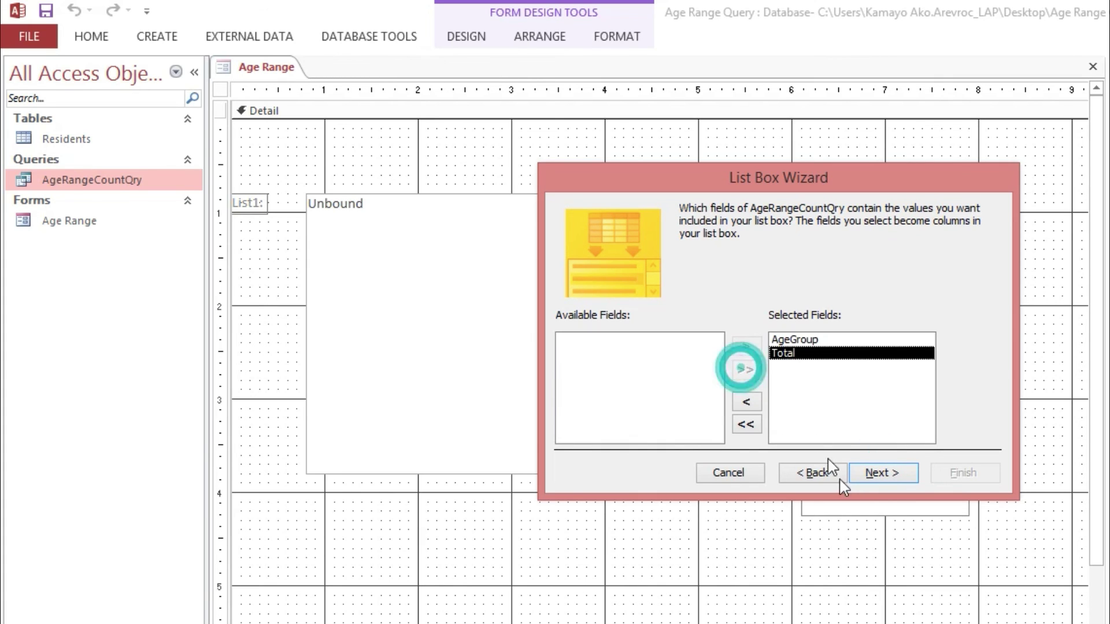
click(883, 474)
click(883, 479)
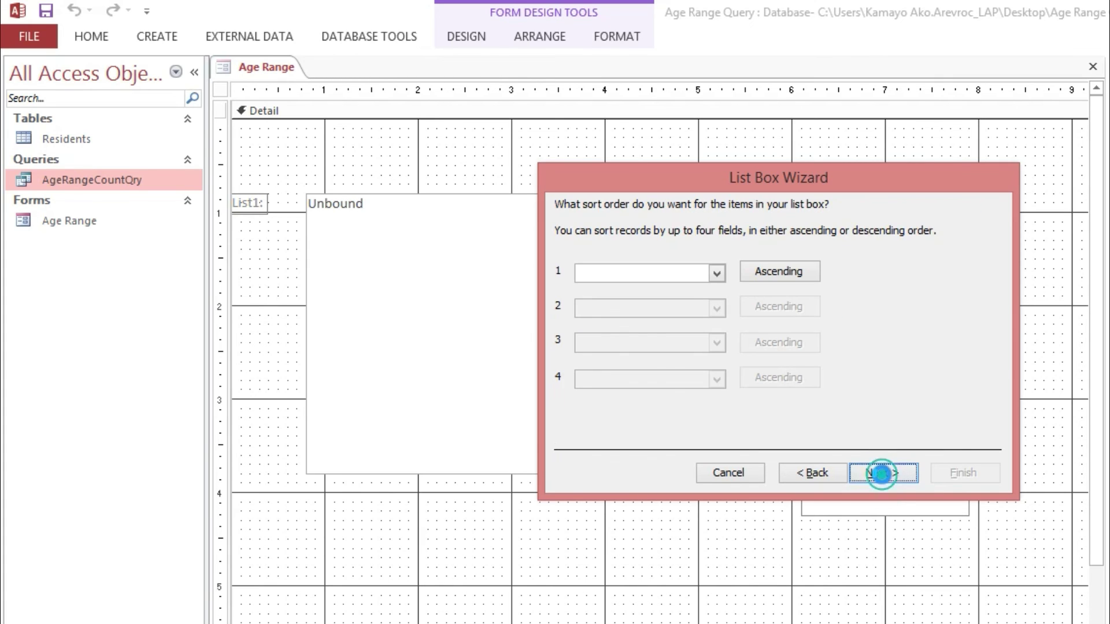
click(897, 473)
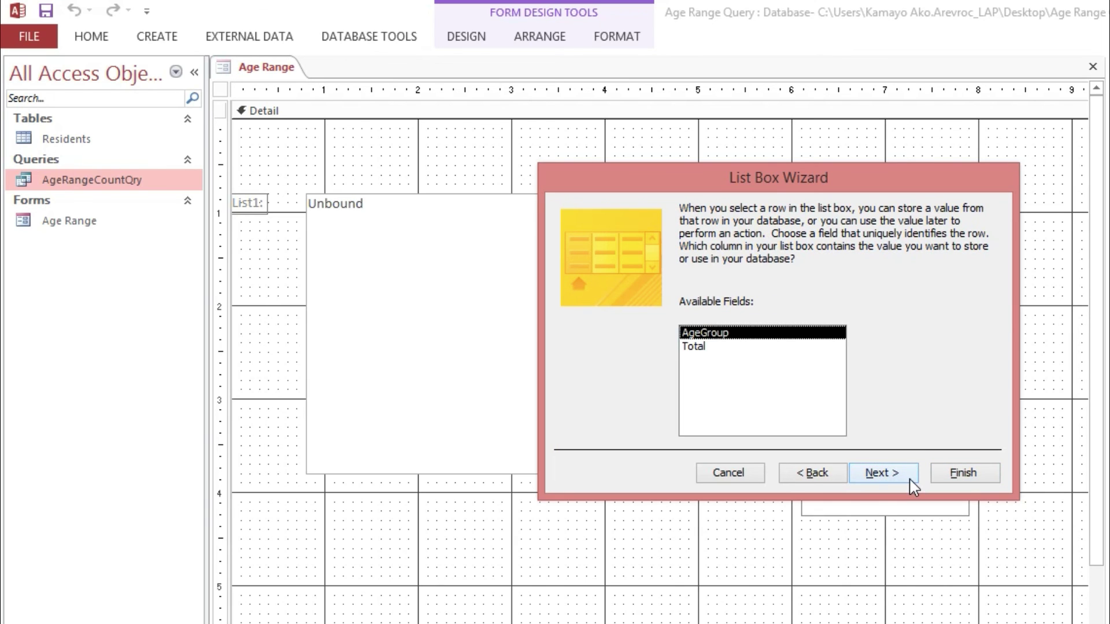
click(884, 480)
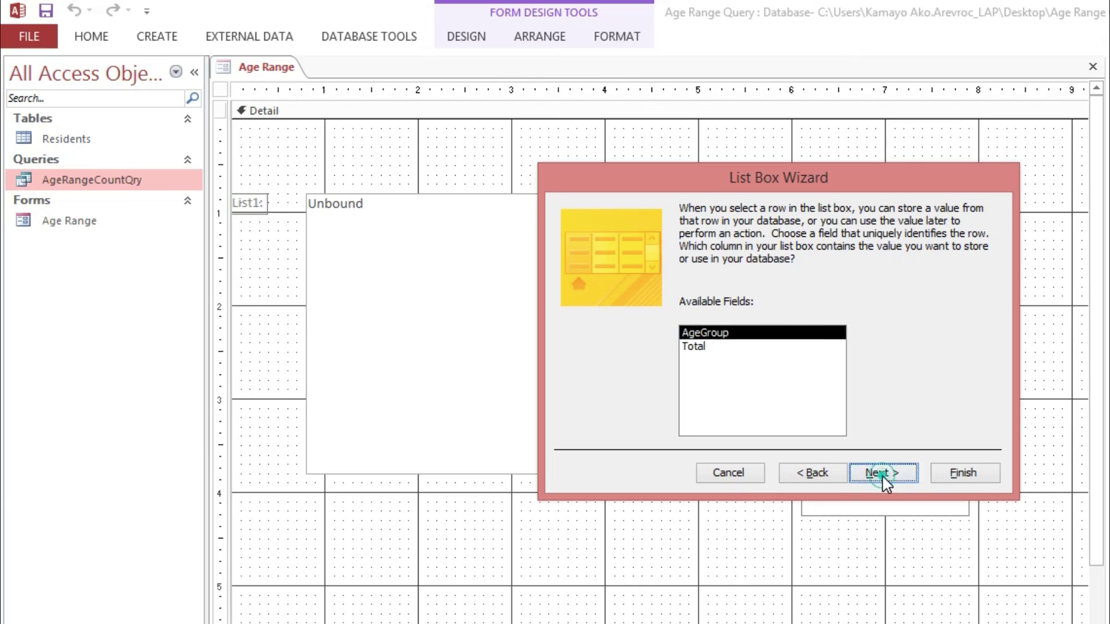
click(983, 478)
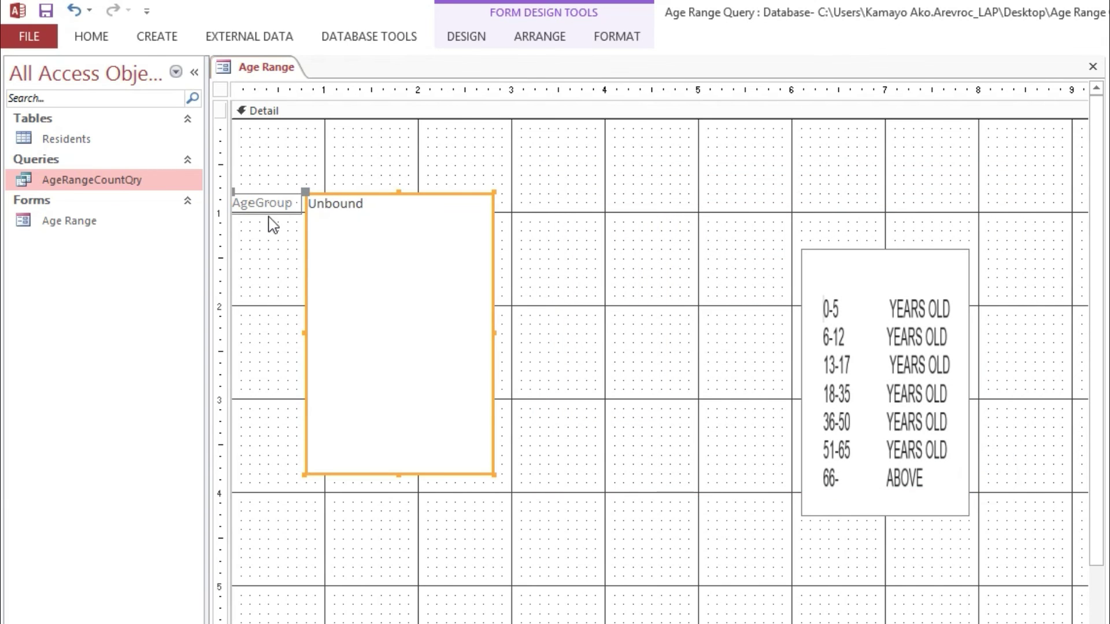
Delete the list box's AgeGroup label, widen the box, and preview it in Form view.
click(269, 222)
click(264, 210)
key(Delete)
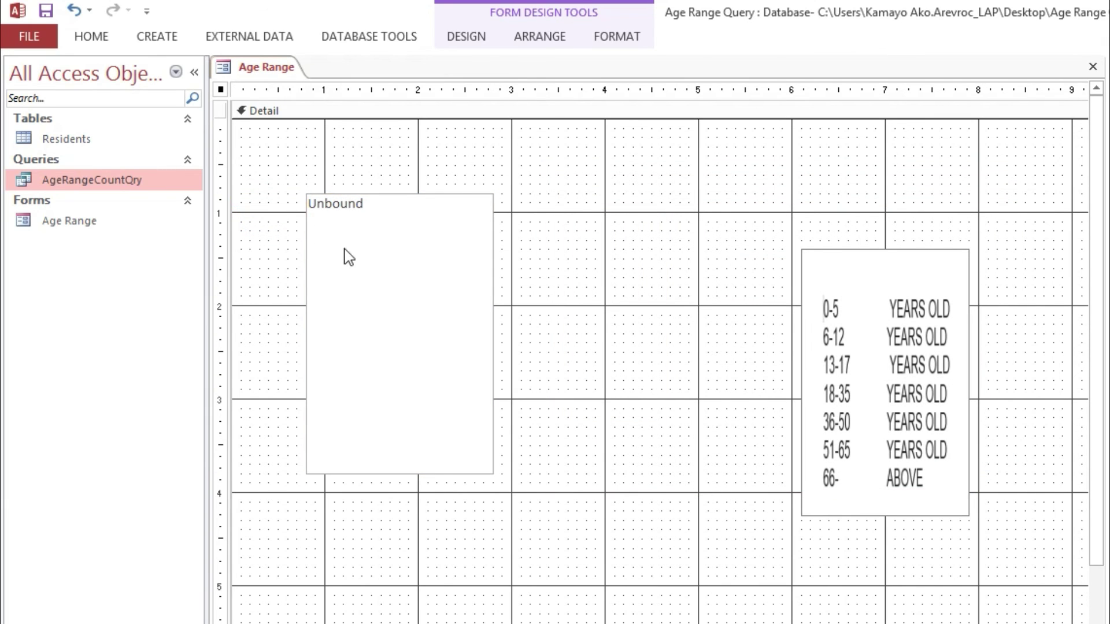
click(344, 249)
drag(491, 330, 708, 279)
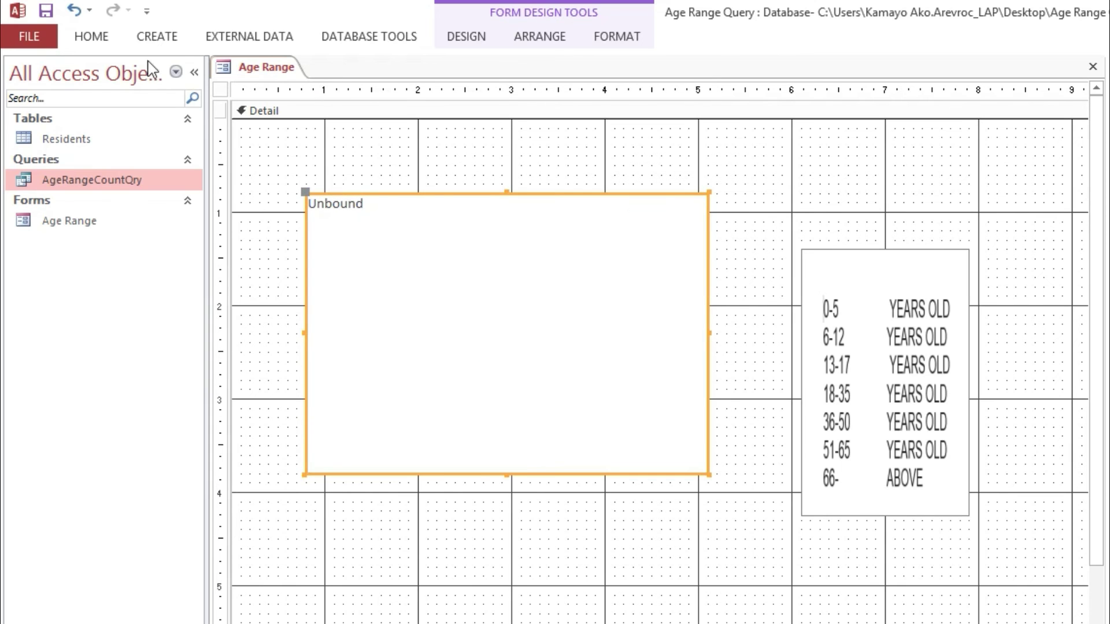
click(91, 36)
click(32, 65)
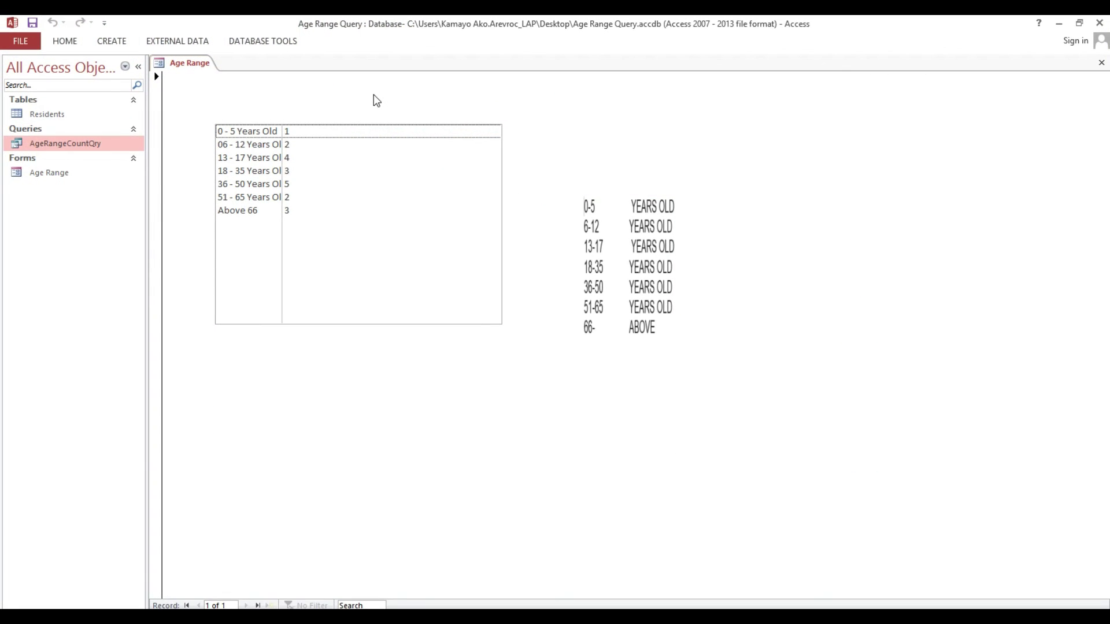
Set the list box's Column Widths to 2.5";1" in Design view, then check it in Form view.
right_click(290, 101)
click(297, 146)
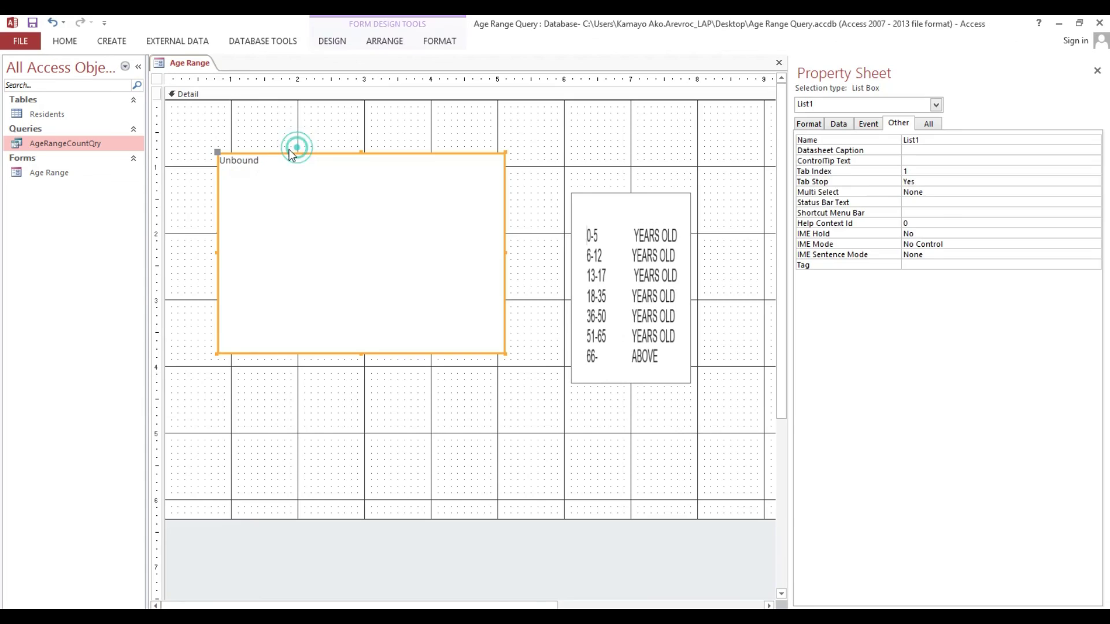
click(285, 144)
drag(275, 124, 279, 170)
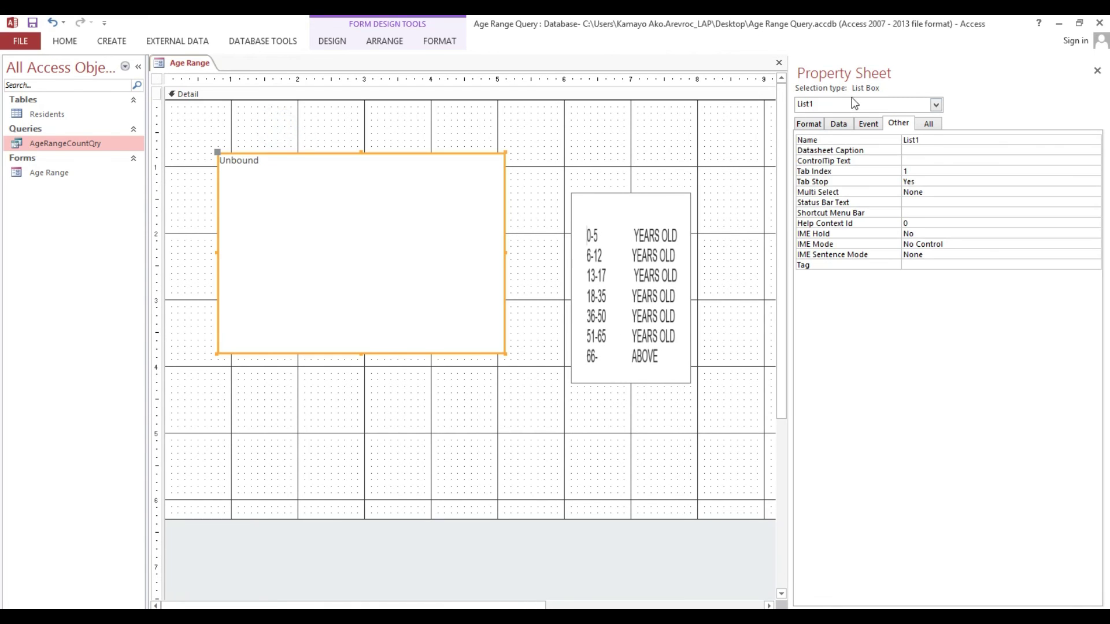
click(821, 125)
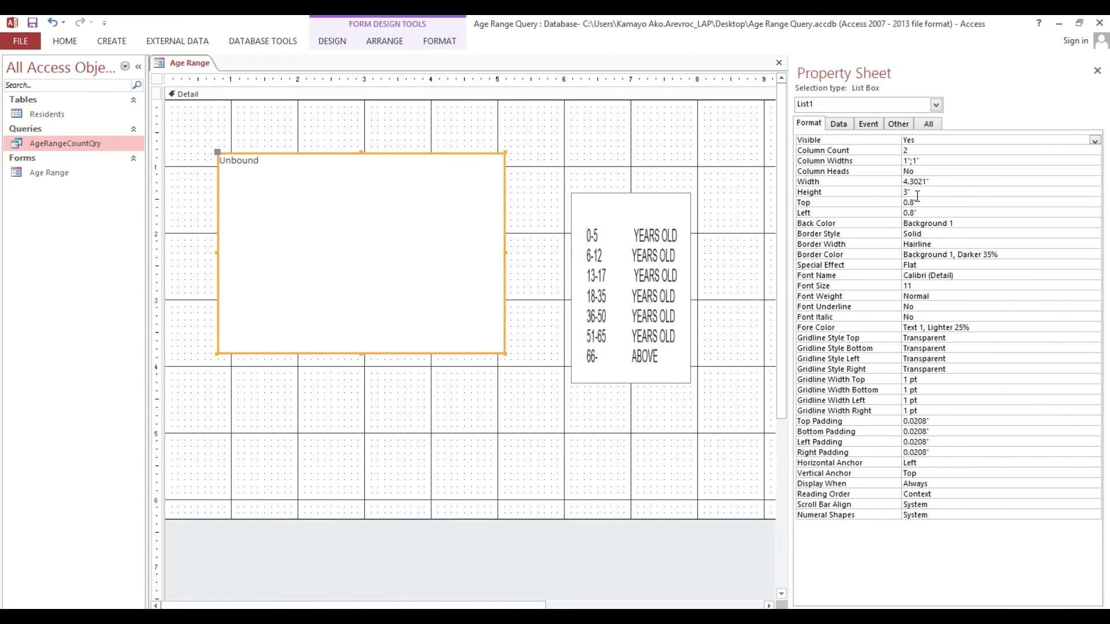
double_click(906, 161)
text(2)
text(.5)
key(Return)
click(65, 48)
click(25, 67)
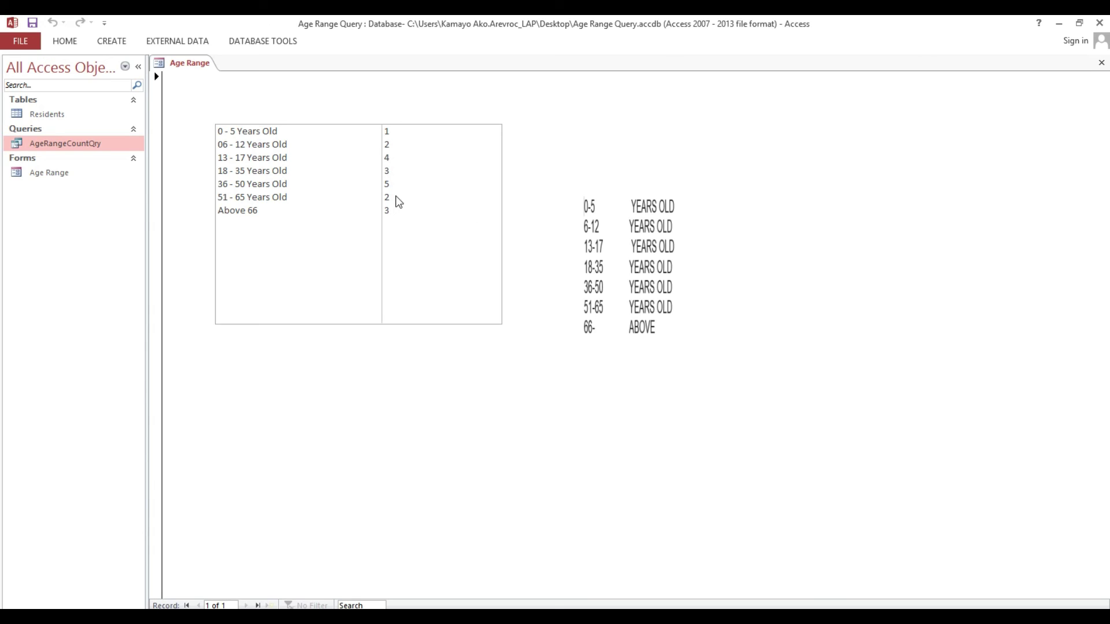
double_click(38, 115)
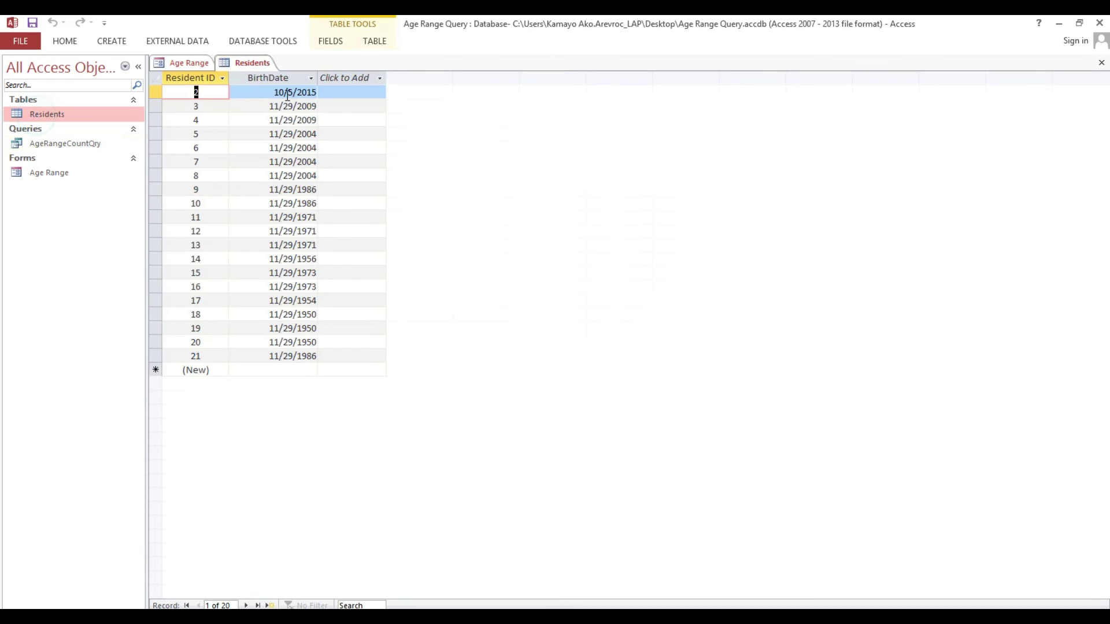
click(1102, 62)
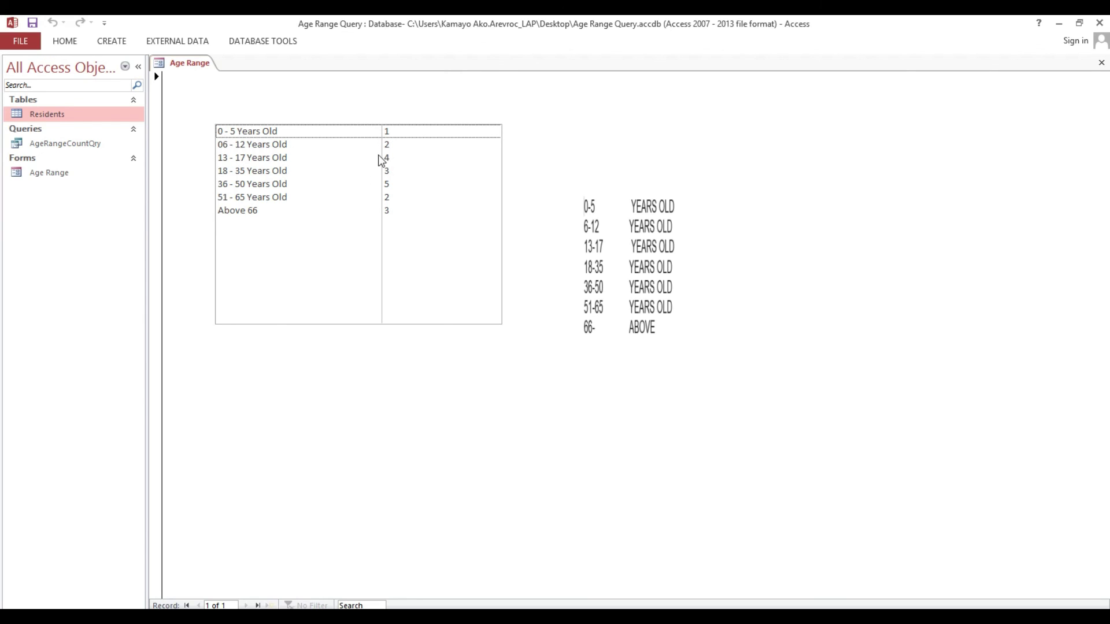
click(269, 133)
click(264, 146)
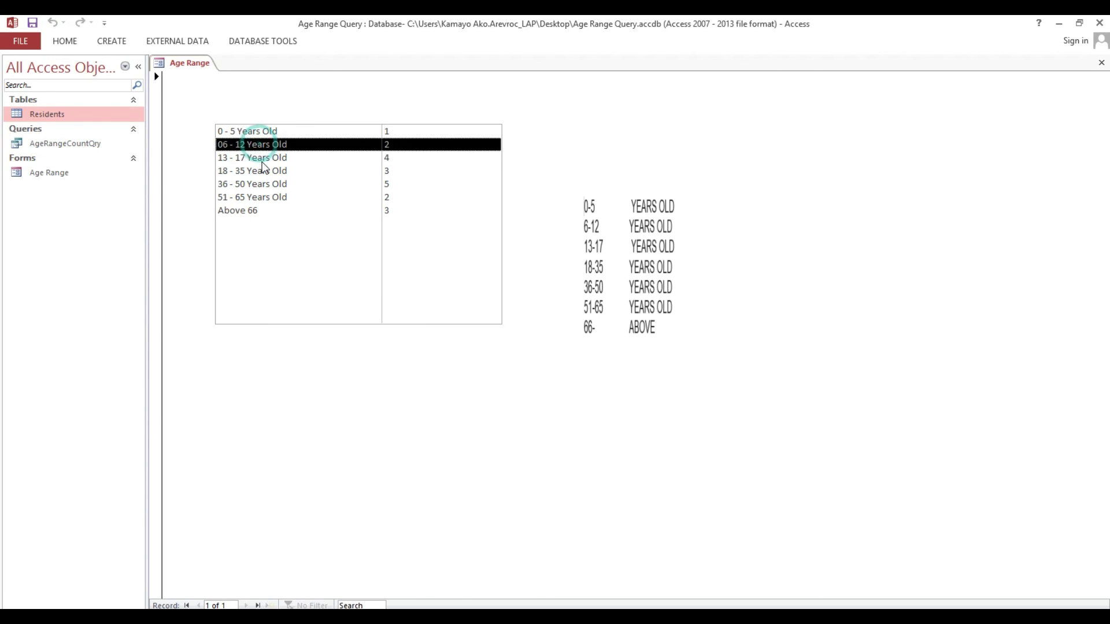
click(261, 160)
click(263, 182)
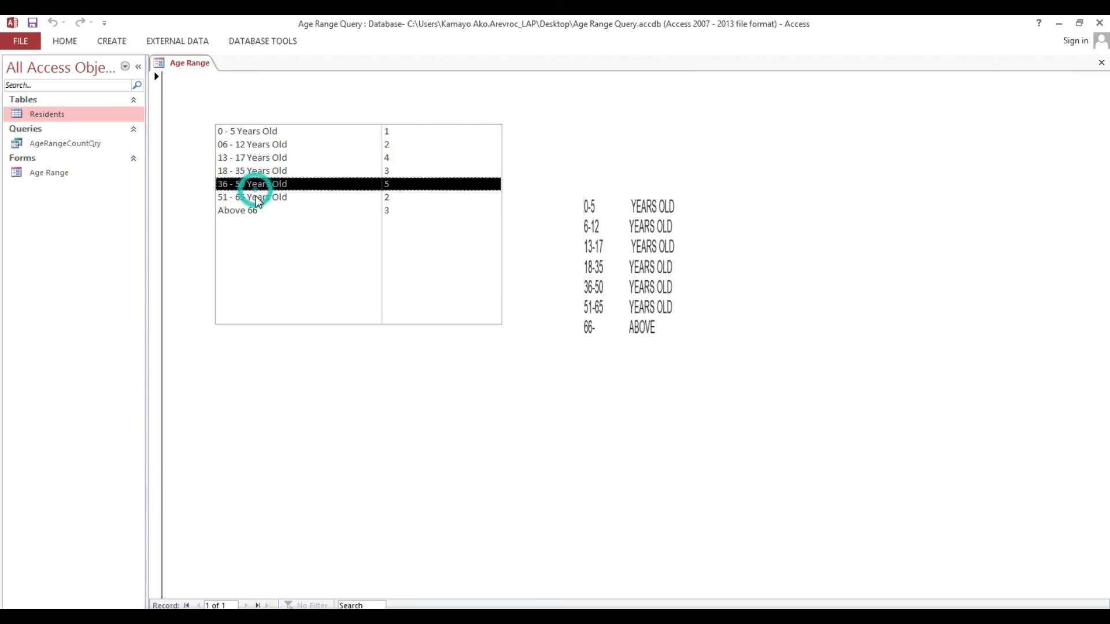
click(256, 196)
click(256, 172)
click(257, 158)
click(258, 146)
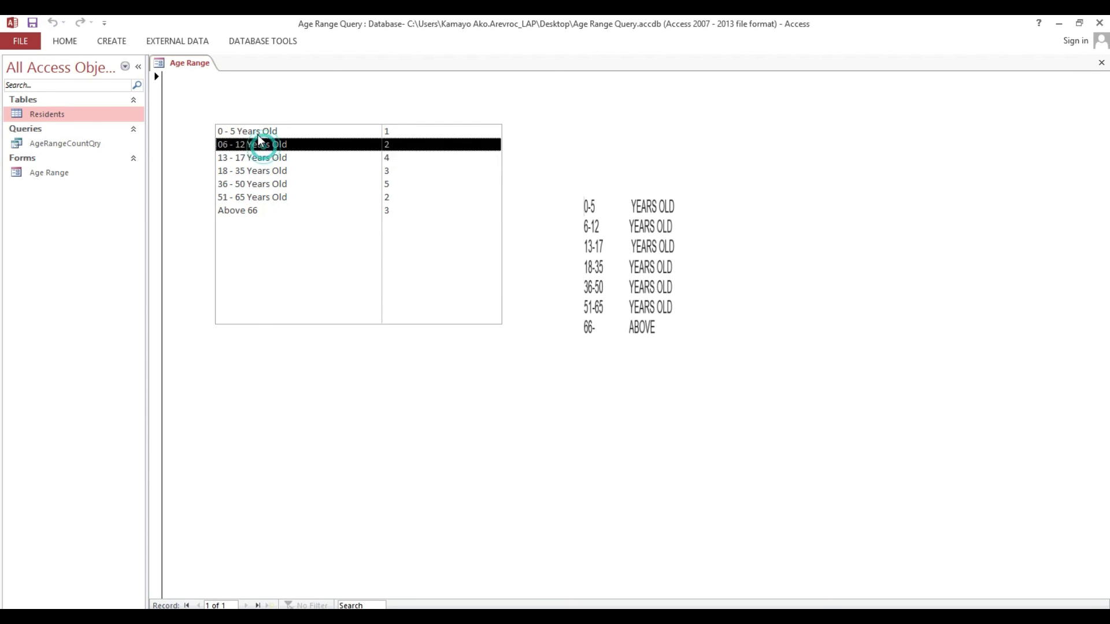
click(258, 133)
click(269, 144)
click(267, 184)
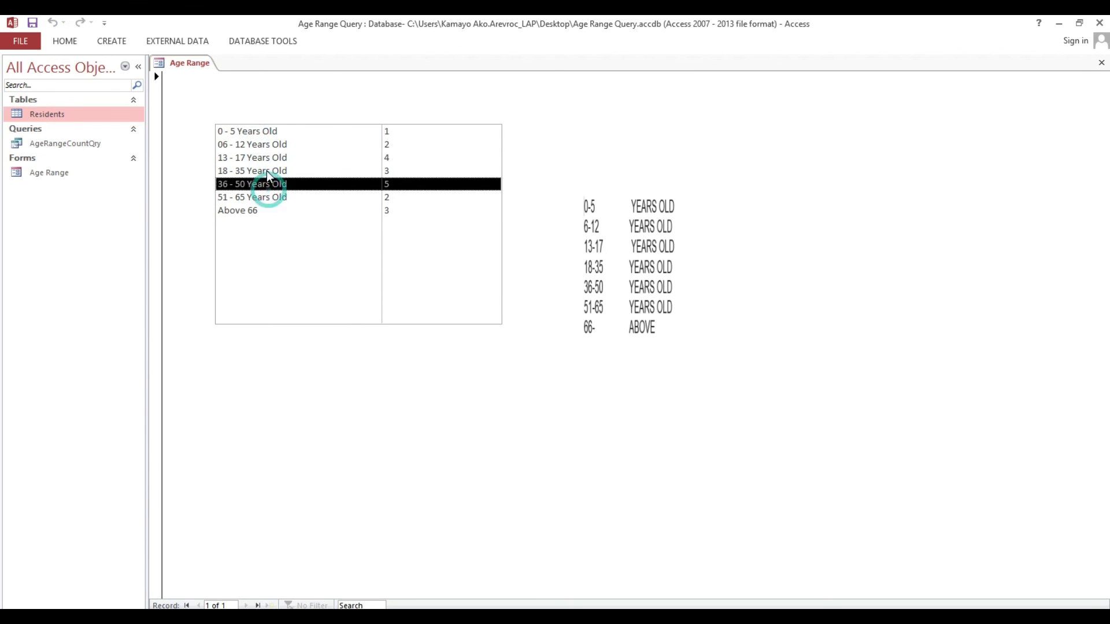
click(266, 171)
click(306, 97)
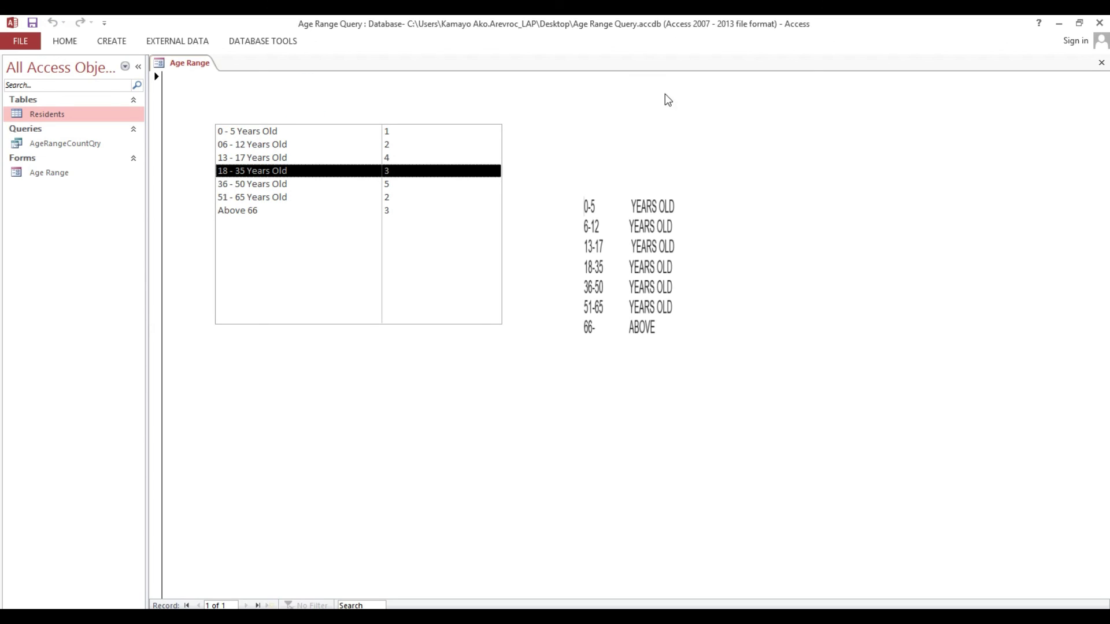